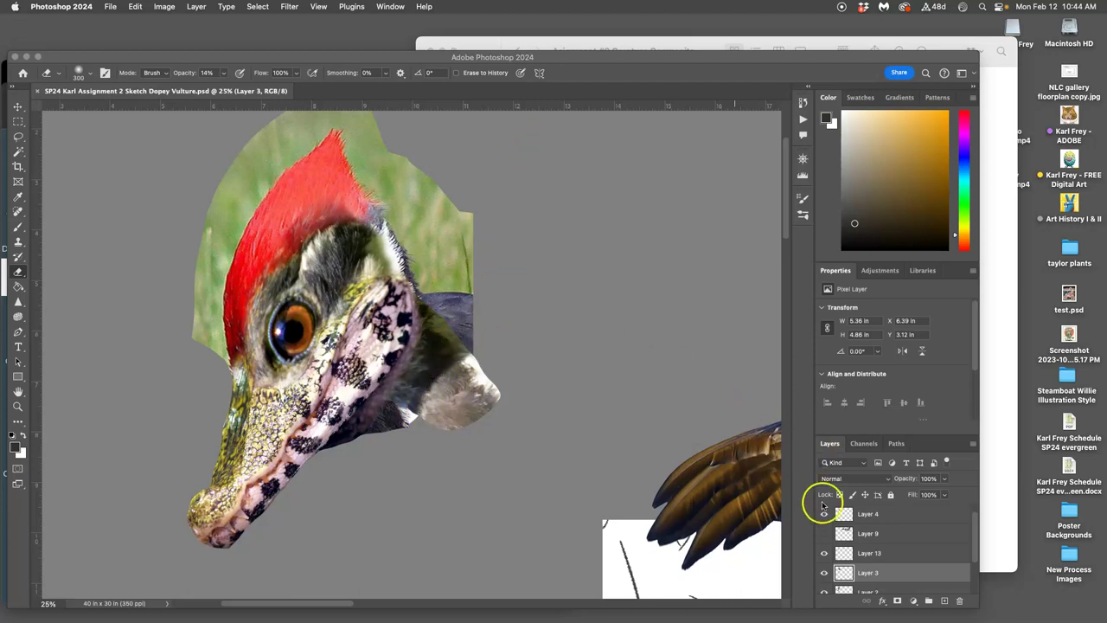
Step: Switch Layer 3 and Layer 13 off and on to examine what each contributes to the creature's head
click(826, 574)
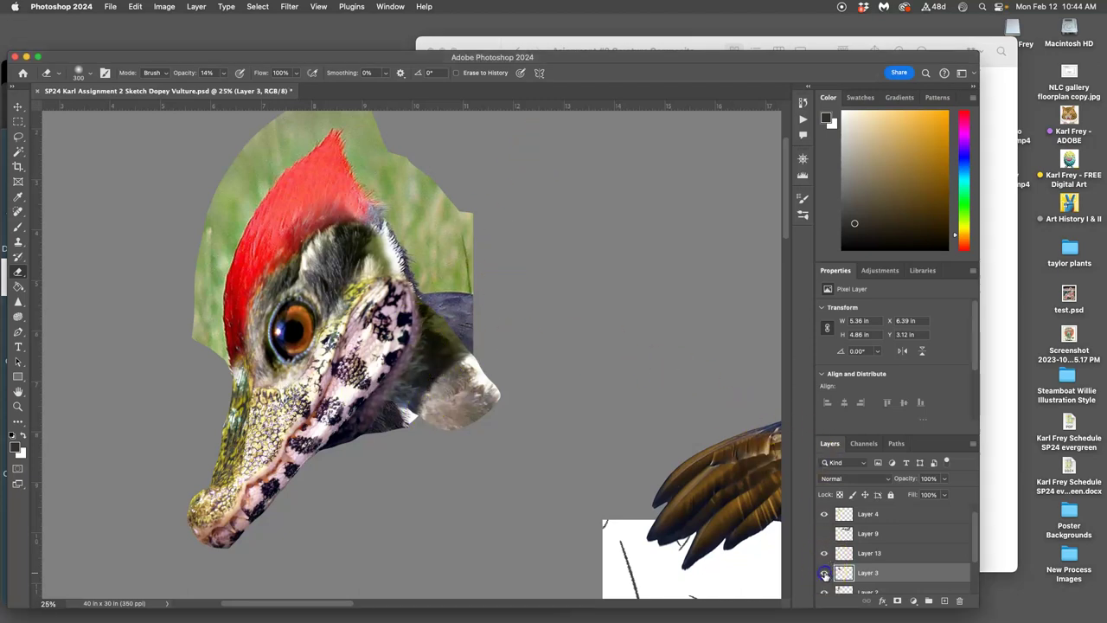
click(824, 555)
click(823, 555)
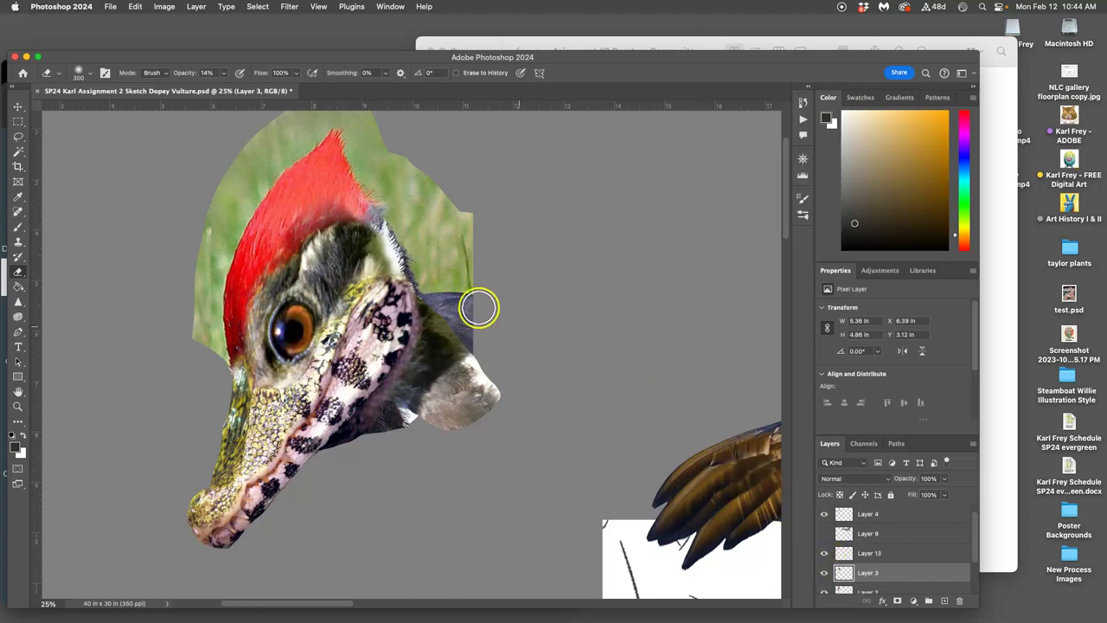
click(824, 555)
click(824, 555)
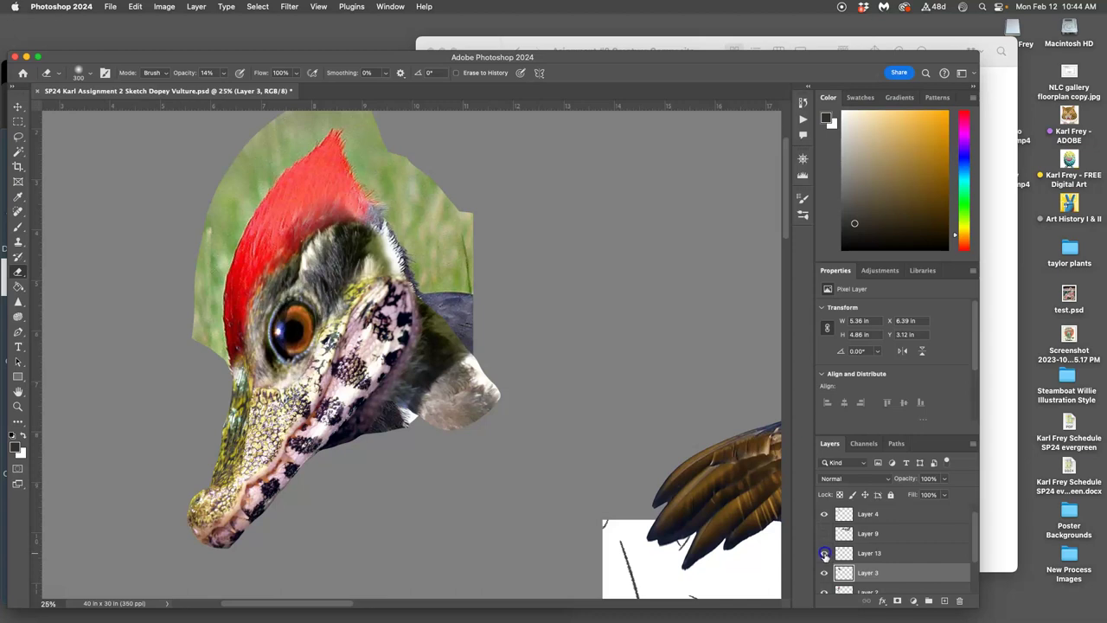
click(824, 572)
click(825, 573)
click(824, 553)
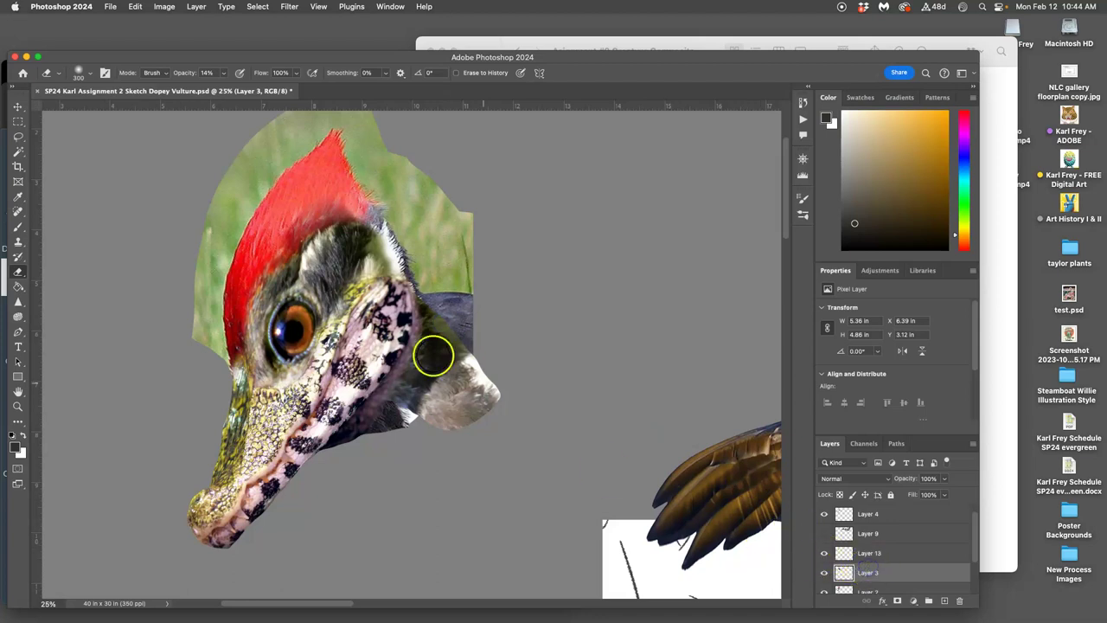
Step: Set the eraser to 100% opacity and erase Layer 3's unwanted edges between the jaw and neck
drag(222, 76, 224, 80)
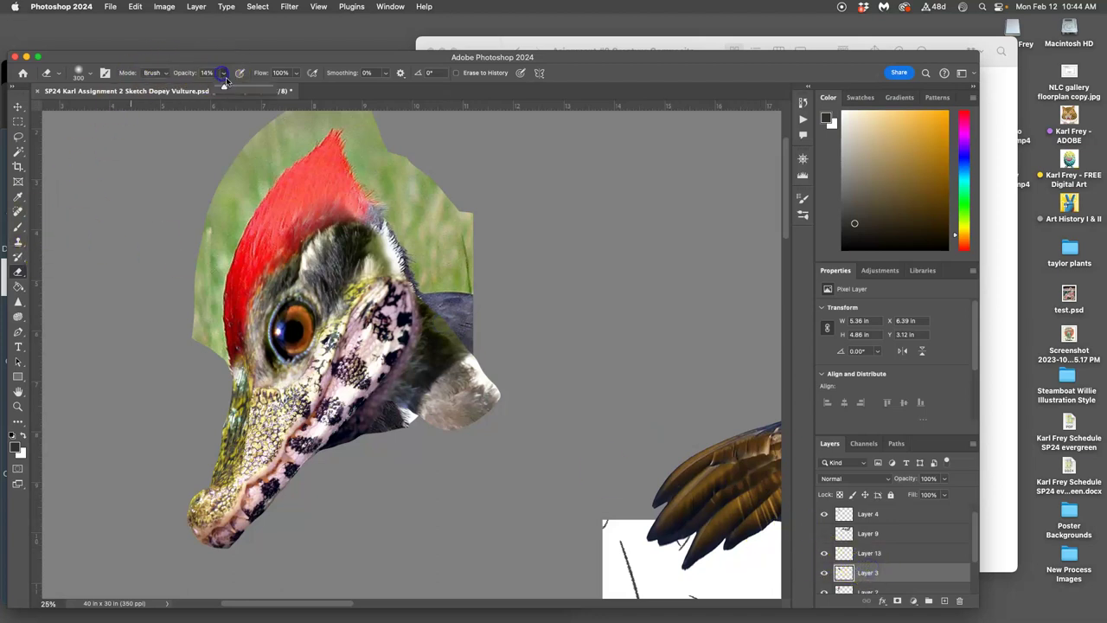
drag(475, 317, 454, 327)
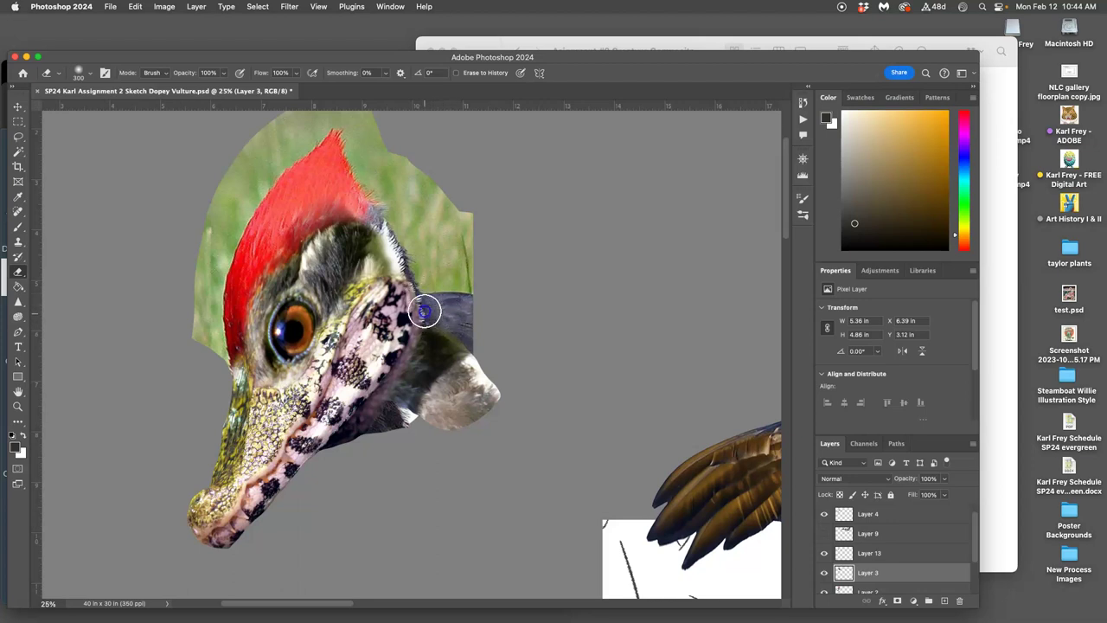
drag(441, 326, 475, 355)
click(396, 414)
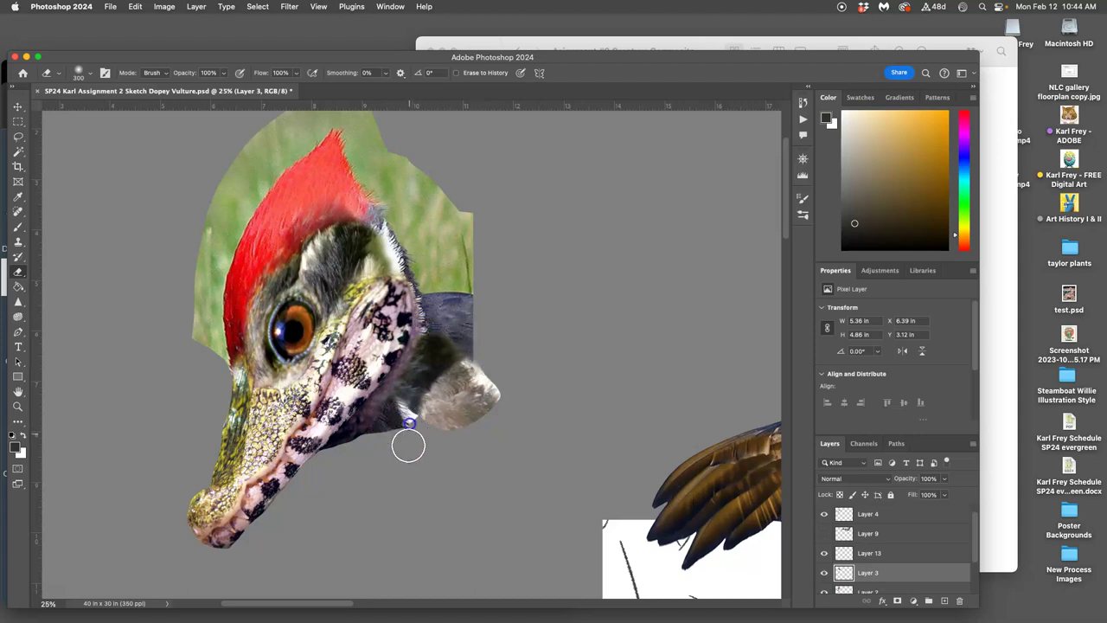
drag(351, 188, 258, 267)
drag(196, 393, 184, 278)
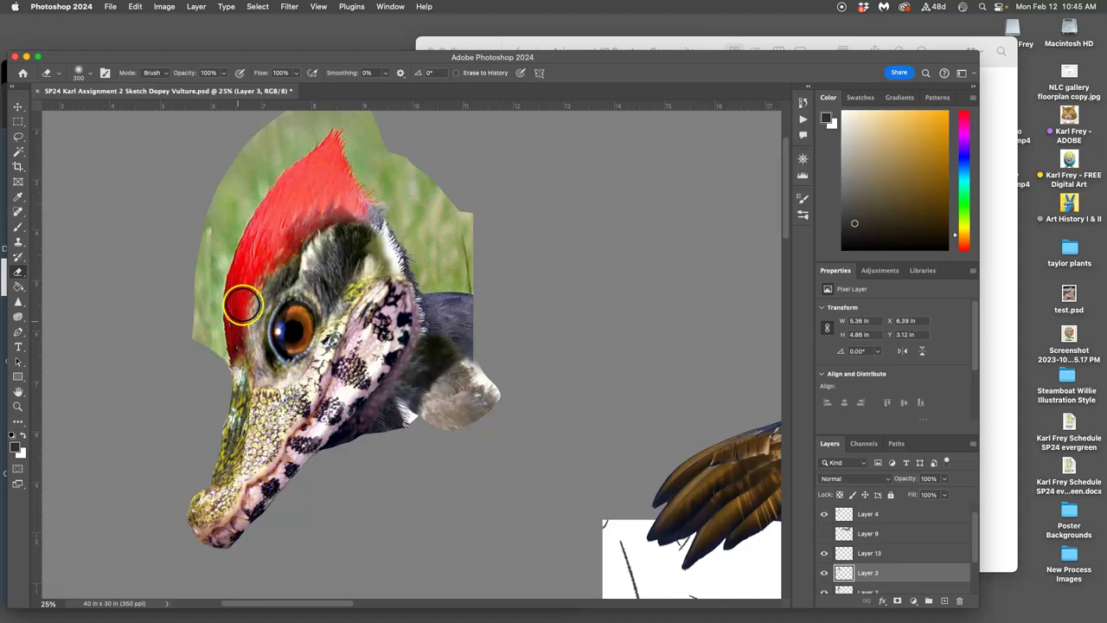
Step: Soften the eraser to 1% opacity and 1% hardness and lightly erase Layer 3 near the red crest and the white patch behind the eye
click(220, 75)
drag(202, 88, 204, 89)
click(294, 235)
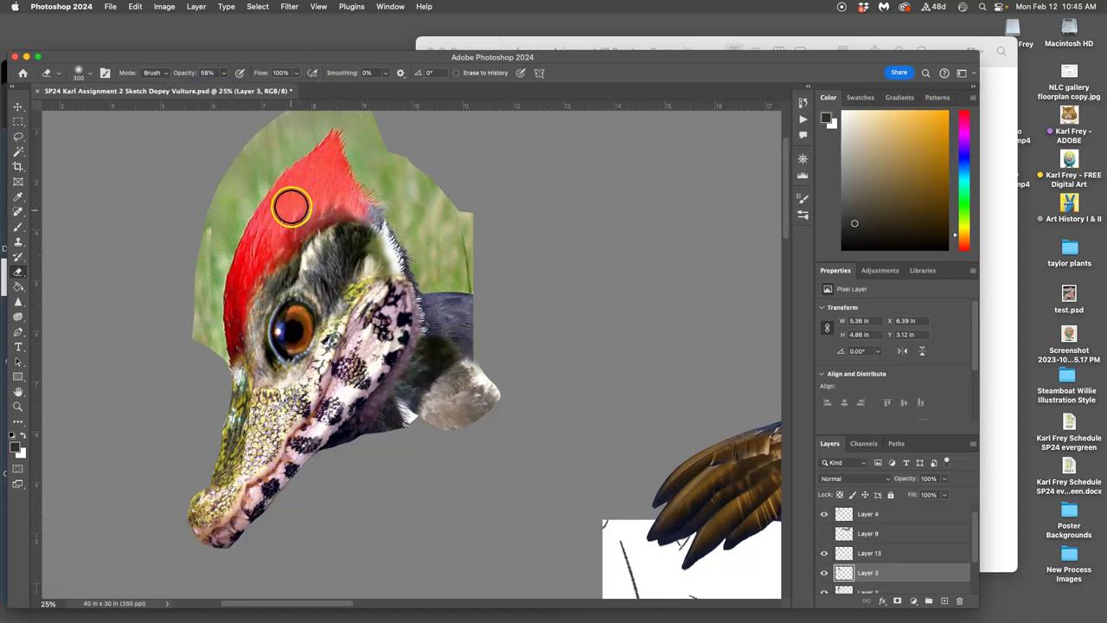
click(222, 74)
click(78, 74)
drag(82, 135, 73, 137)
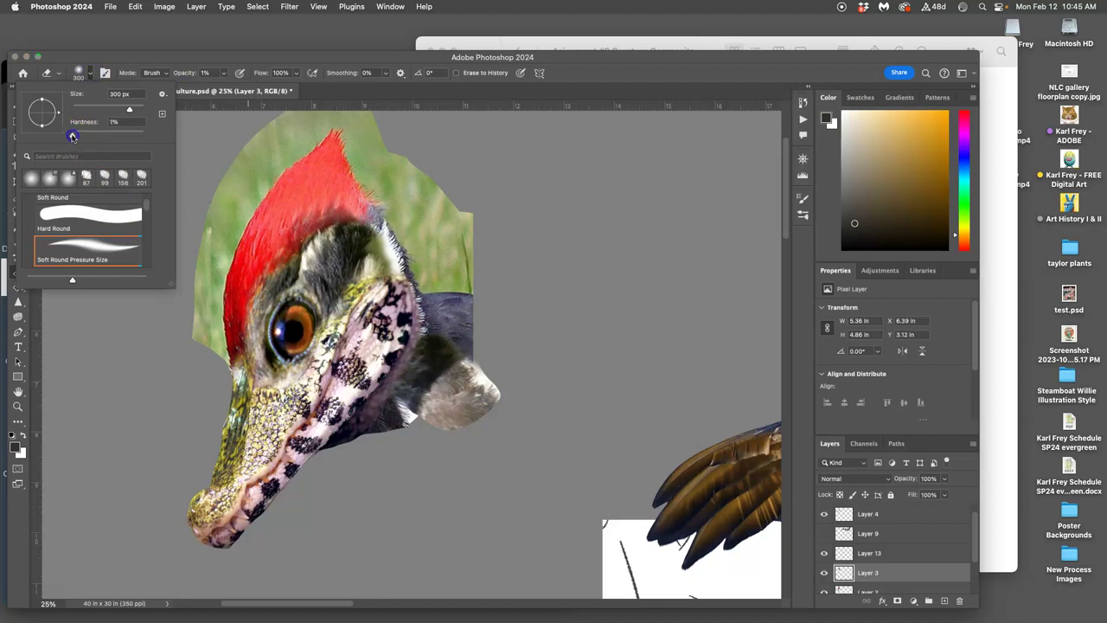
click(292, 240)
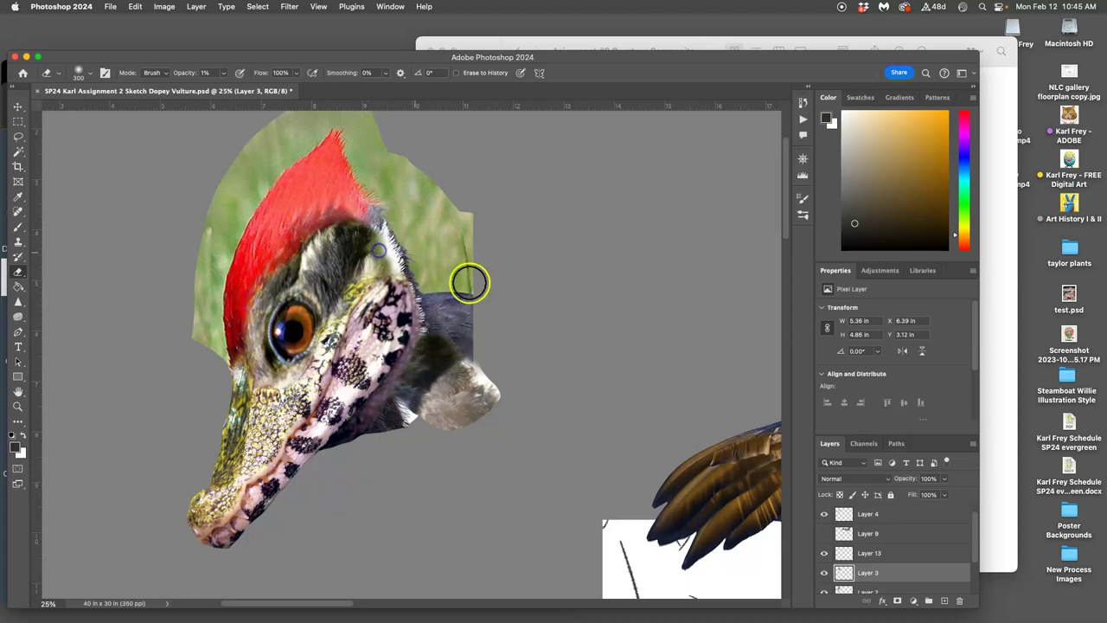
click(824, 572)
click(824, 572)
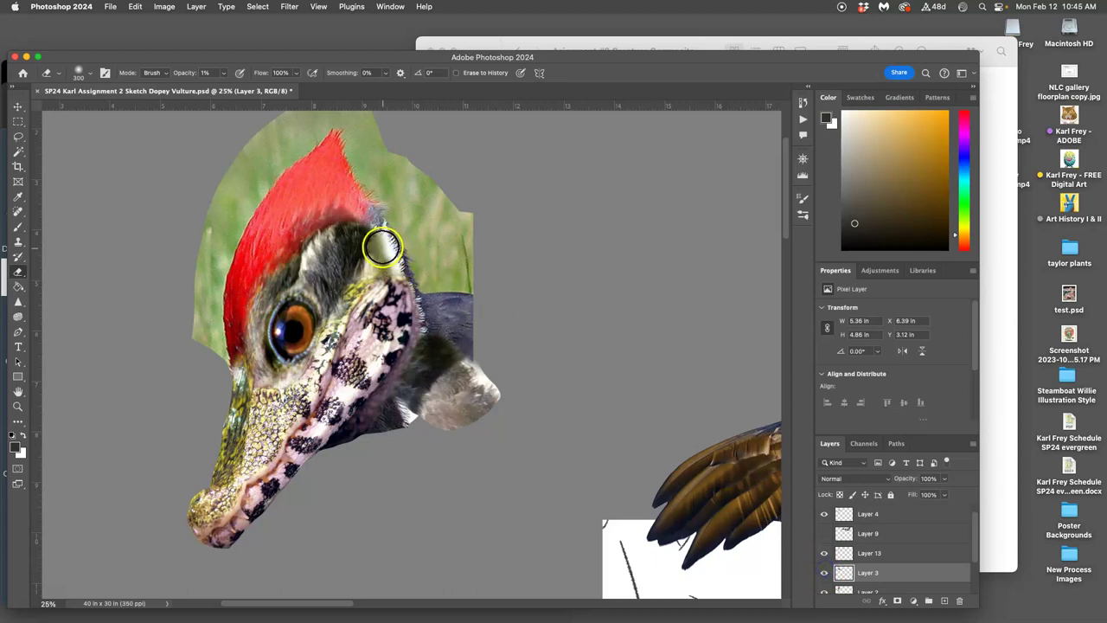
Step: Set the eraser opacity to 8% and blend Layer 3 over the white patch behind the eye, the neck and the area below the eye
click(223, 73)
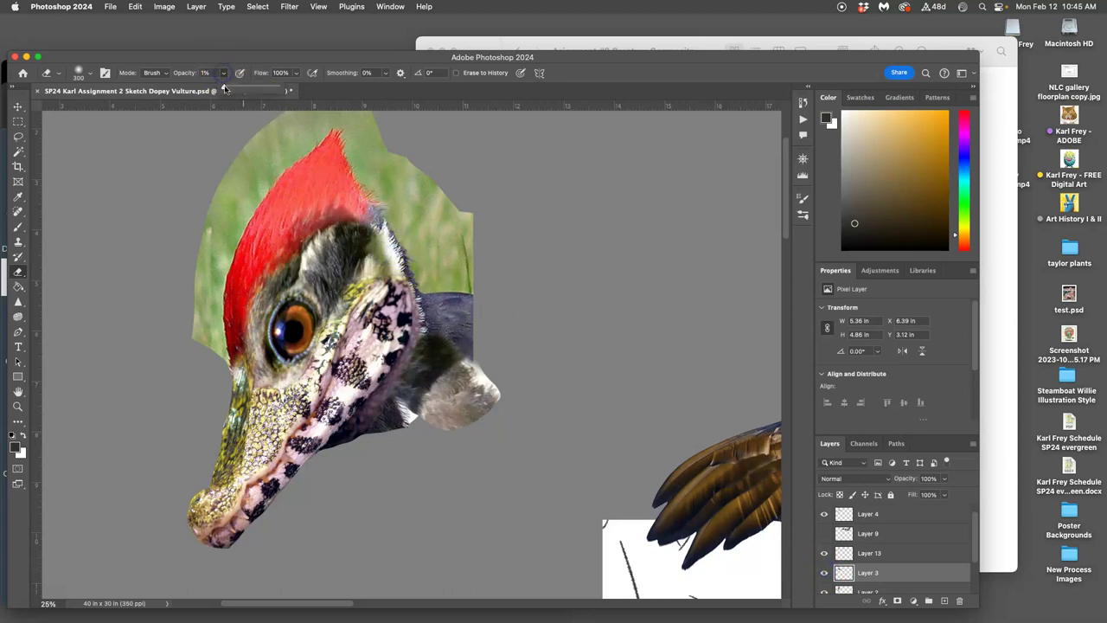
click(407, 250)
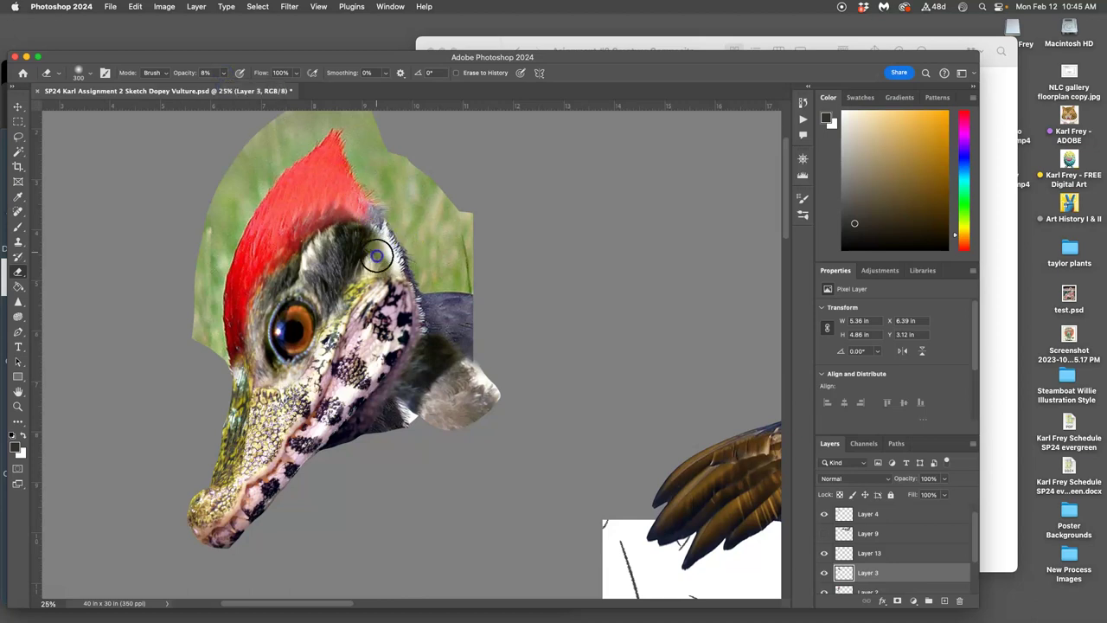
click(389, 263)
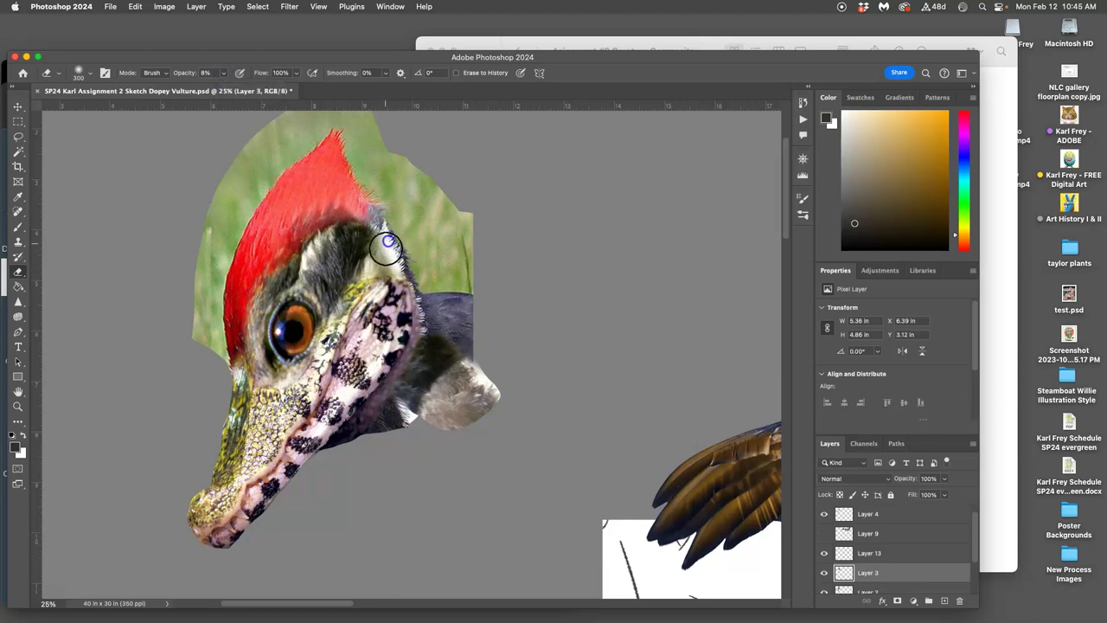
mouse_move(400, 268)
mouse_down()
mouse_move(456, 469)
mouse_move(507, 518)
mouse_move(474, 416)
mouse_up()
click(289, 381)
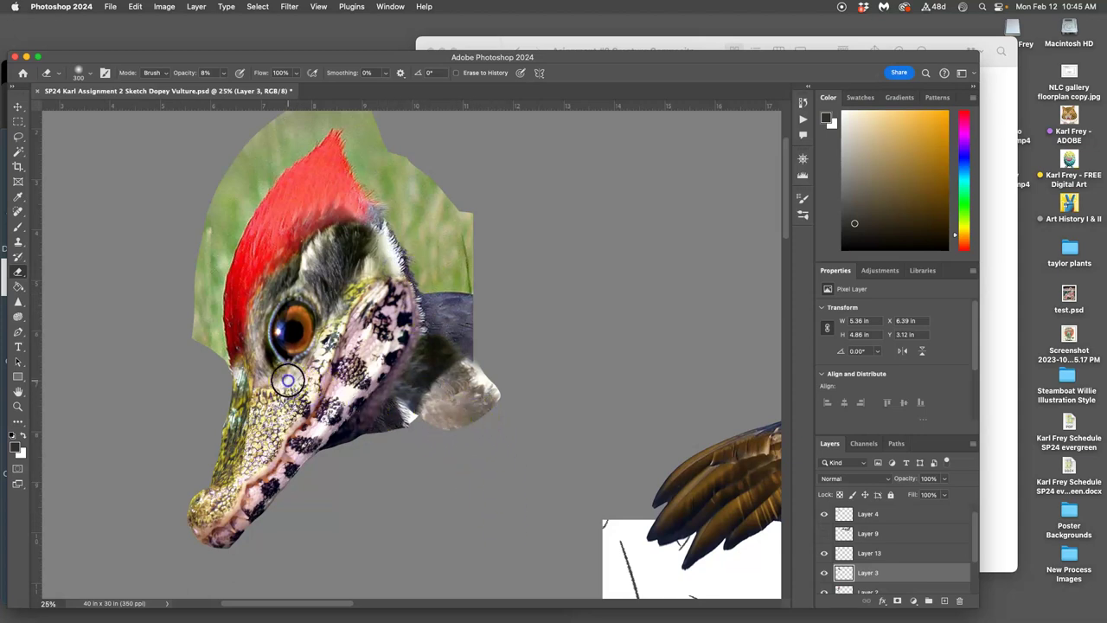
click(827, 573)
click(826, 573)
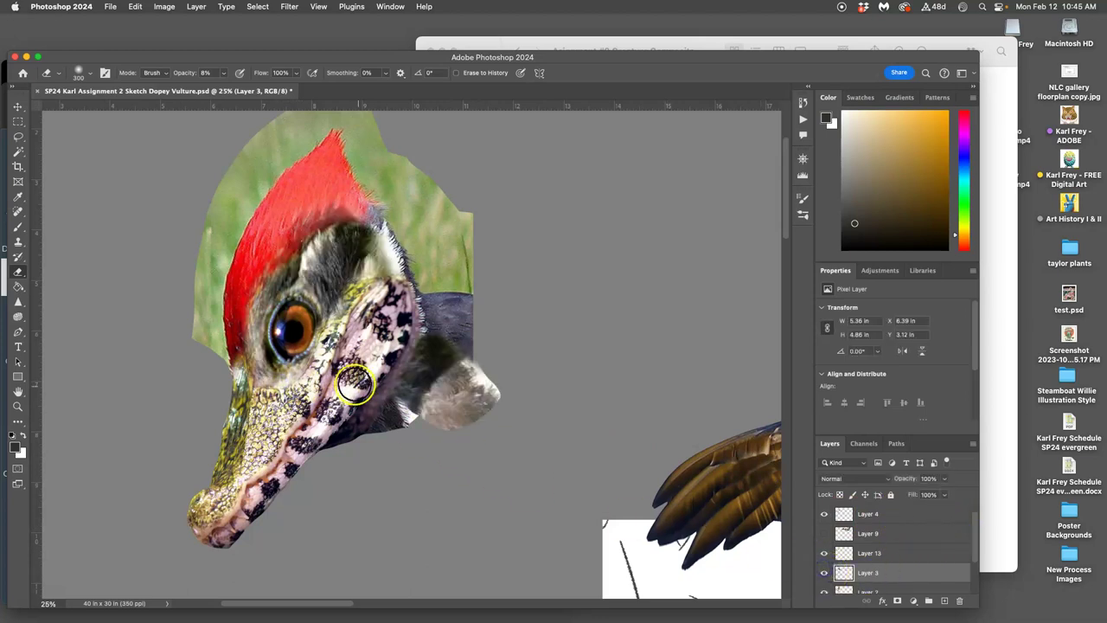
mouse_move(307, 358)
mouse_down()
mouse_move(269, 398)
mouse_move(262, 363)
mouse_move(252, 395)
mouse_up()
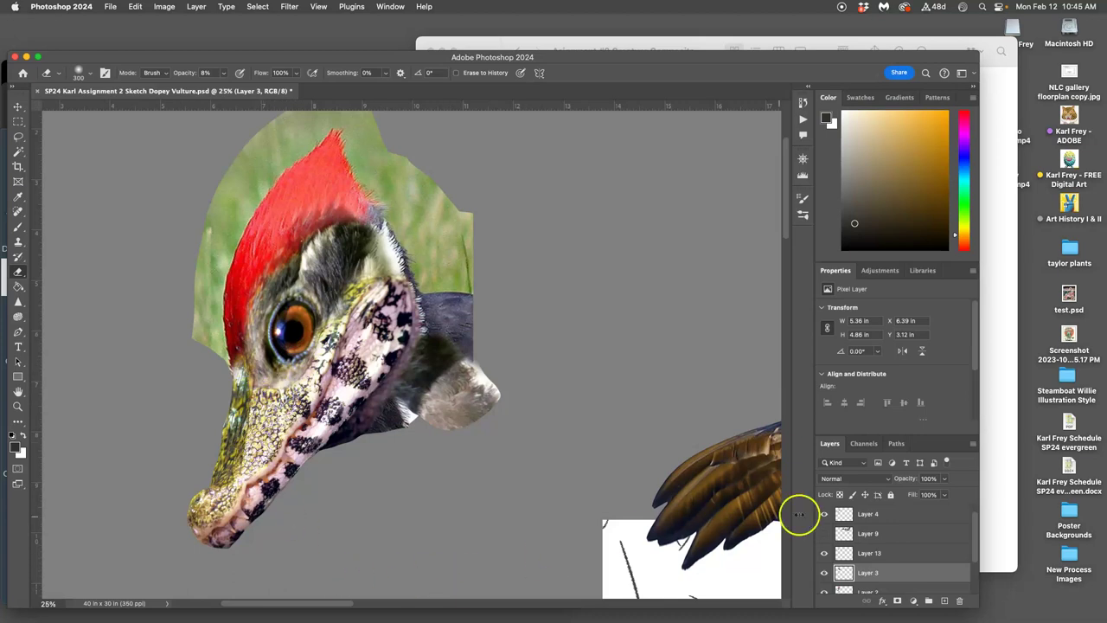
Step: Identify Layer 2 by toggling its visibility, and darken it with Levels using a midtone input of 0.89 and a white output of 247
scroll(976, 541, down, 2)
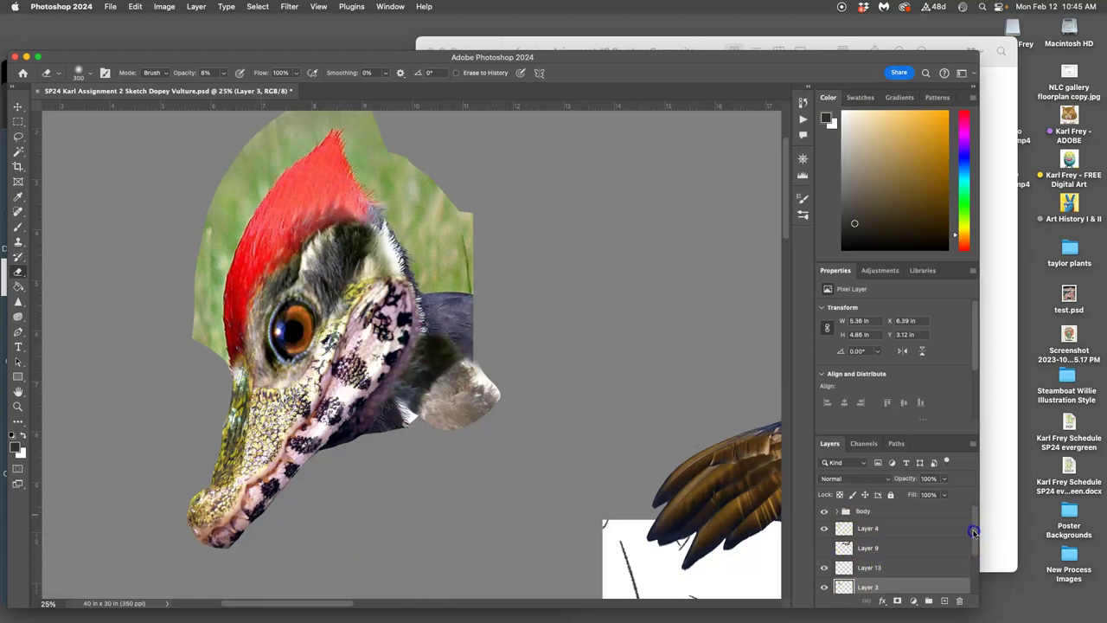
click(826, 577)
click(826, 577)
click(826, 577)
click(826, 577)
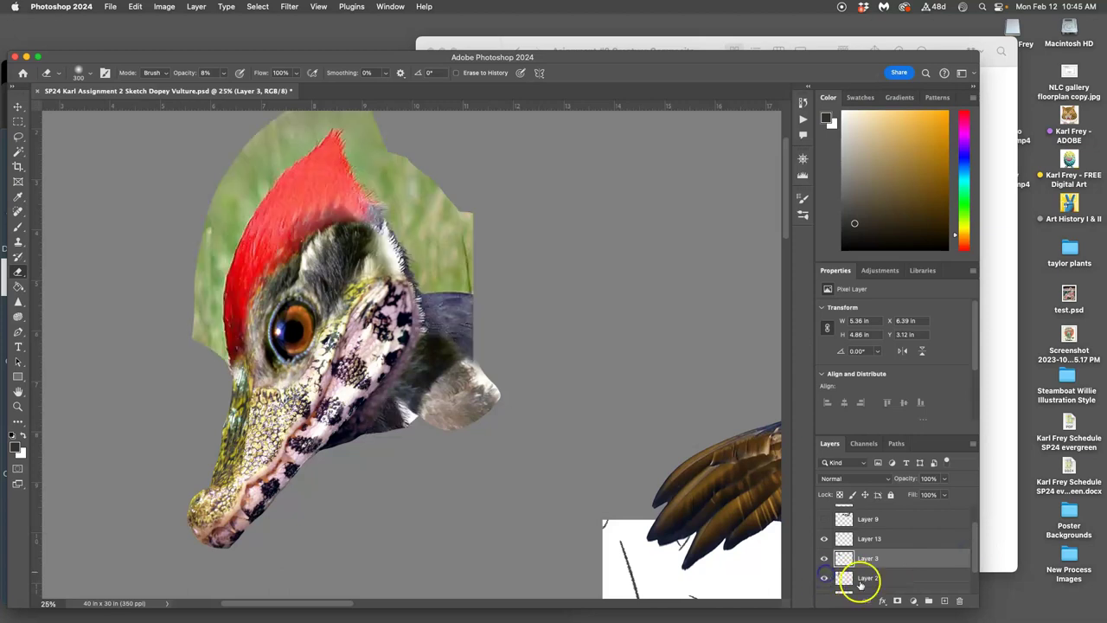
click(861, 578)
click(163, 7)
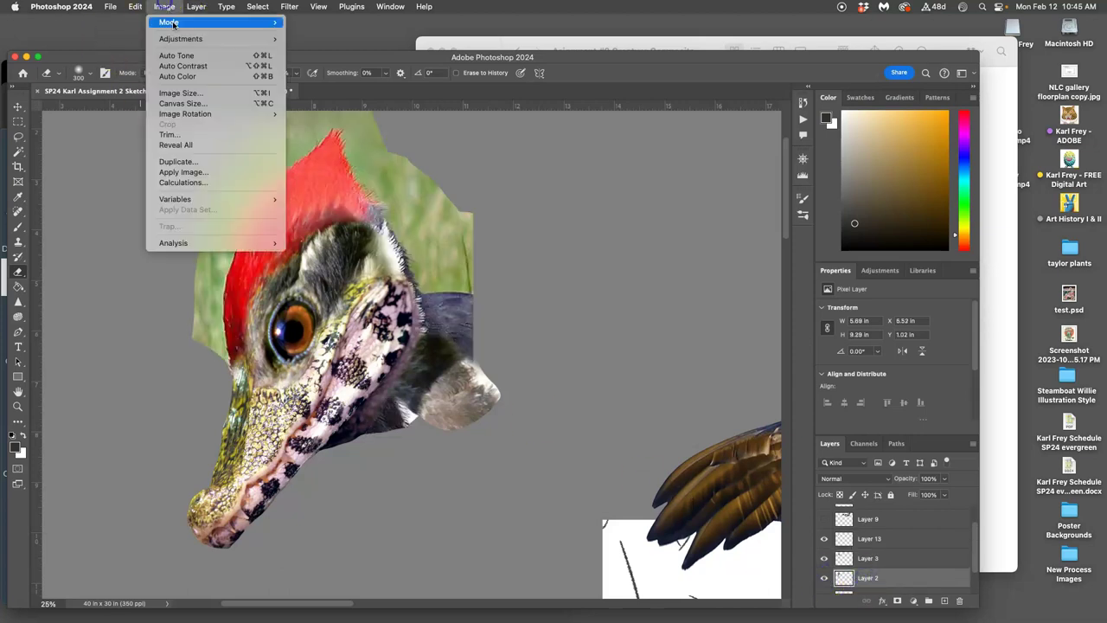
mouse_move(185, 38)
click(302, 49)
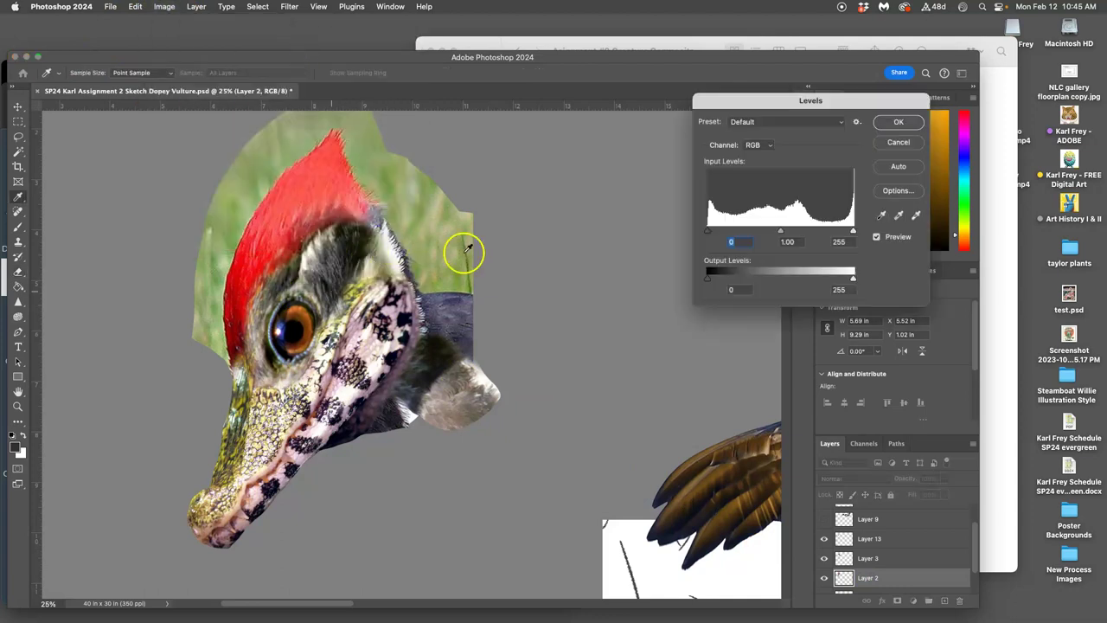
drag(781, 230, 789, 233)
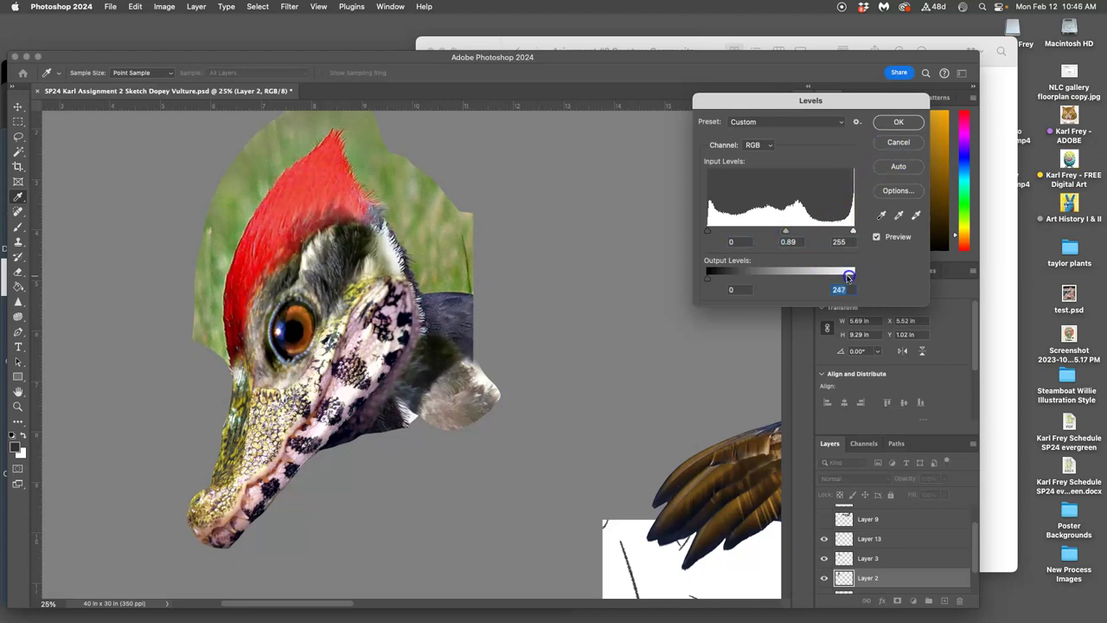
click(891, 123)
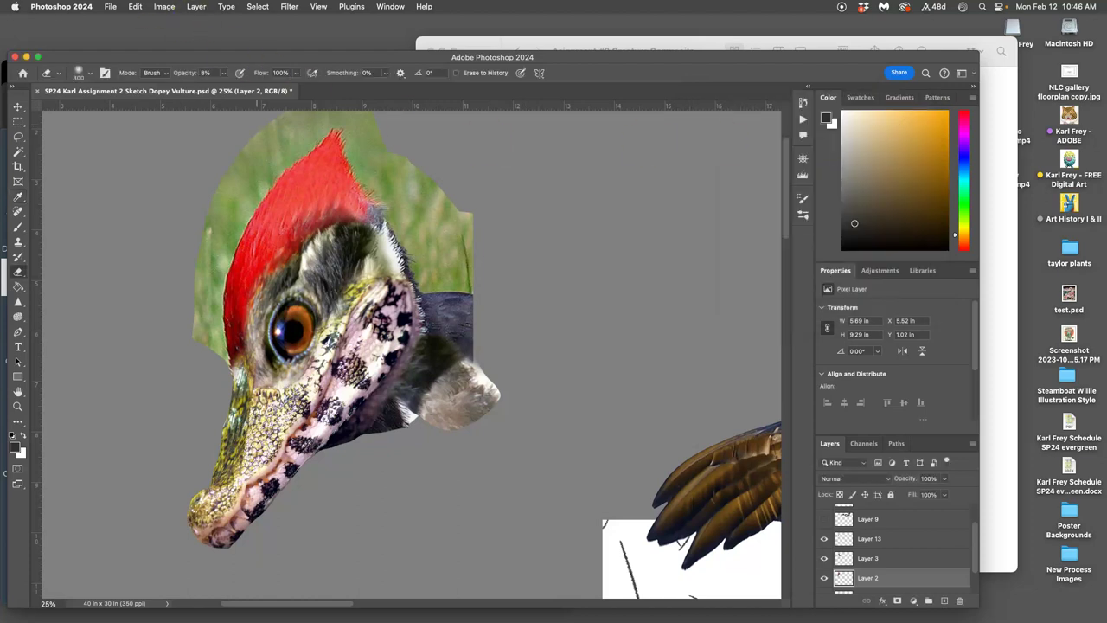
Step: Apply Color Balance to Layer 2, adjusting the midtones and setting the highlights to -6 cyan/red and +16 yellow/blue
click(164, 7)
mouse_move(186, 40)
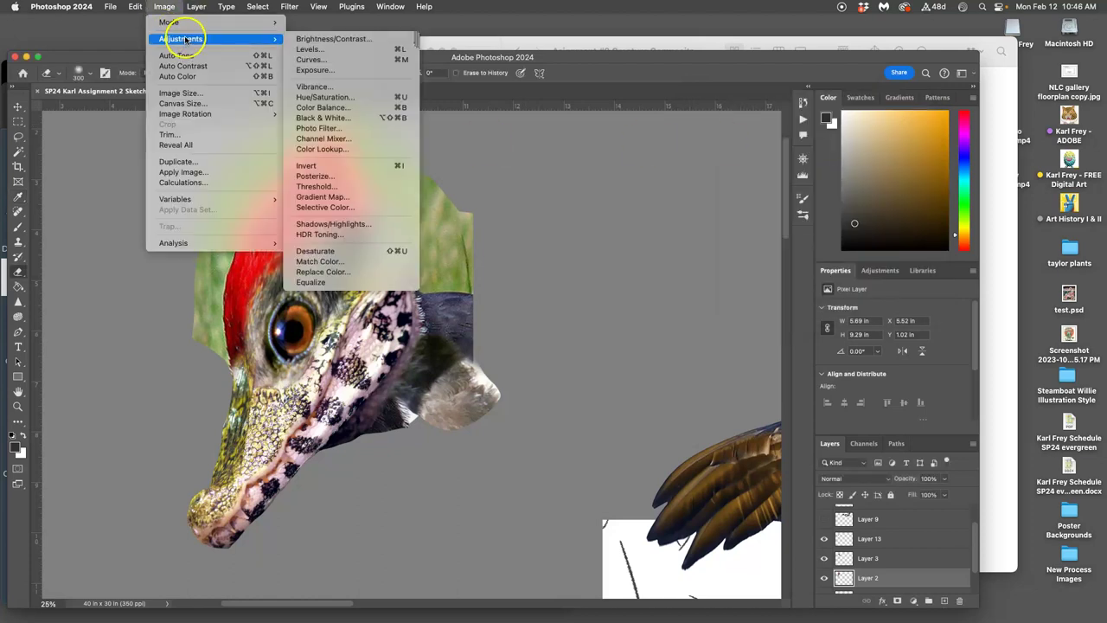
click(329, 107)
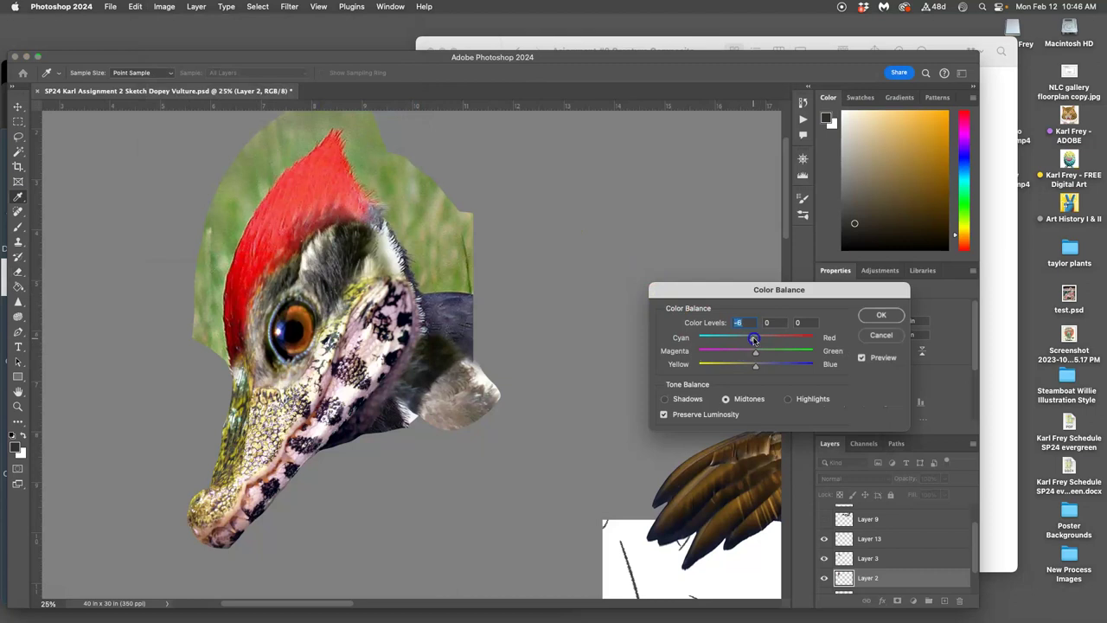
mouse_move(755, 364)
mouse_down()
mouse_move(767, 371)
mouse_move(758, 366)
mouse_up()
click(790, 398)
click(757, 367)
click(753, 365)
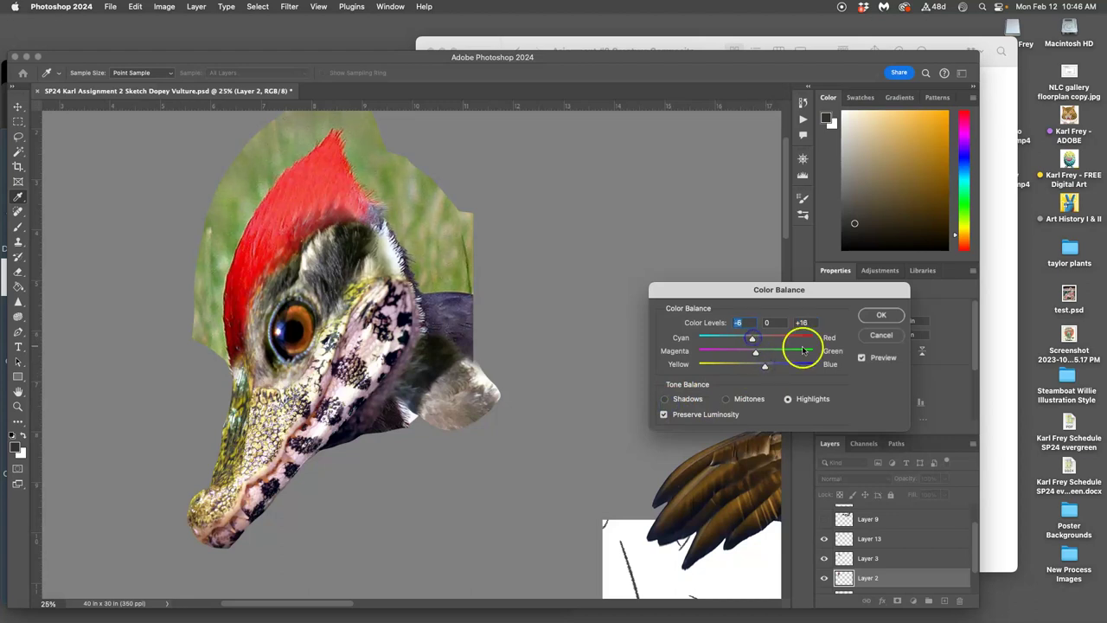
click(881, 315)
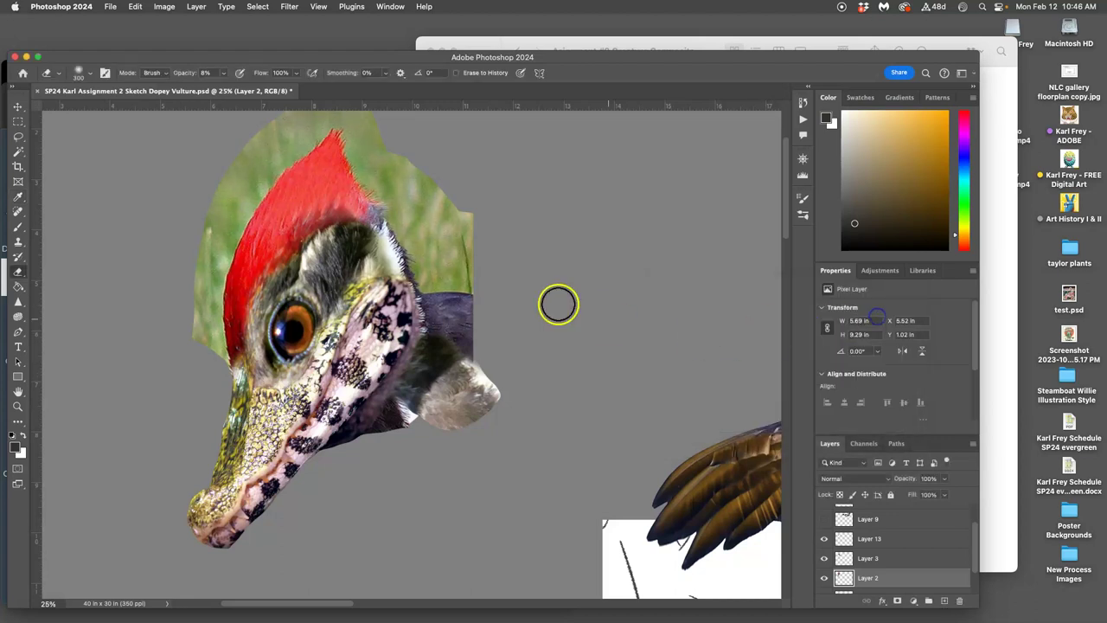
Step: Select the grass around the head on Layer 2 with the Magic Wand, adding the remaining unselected grass patches to the selection
click(19, 152)
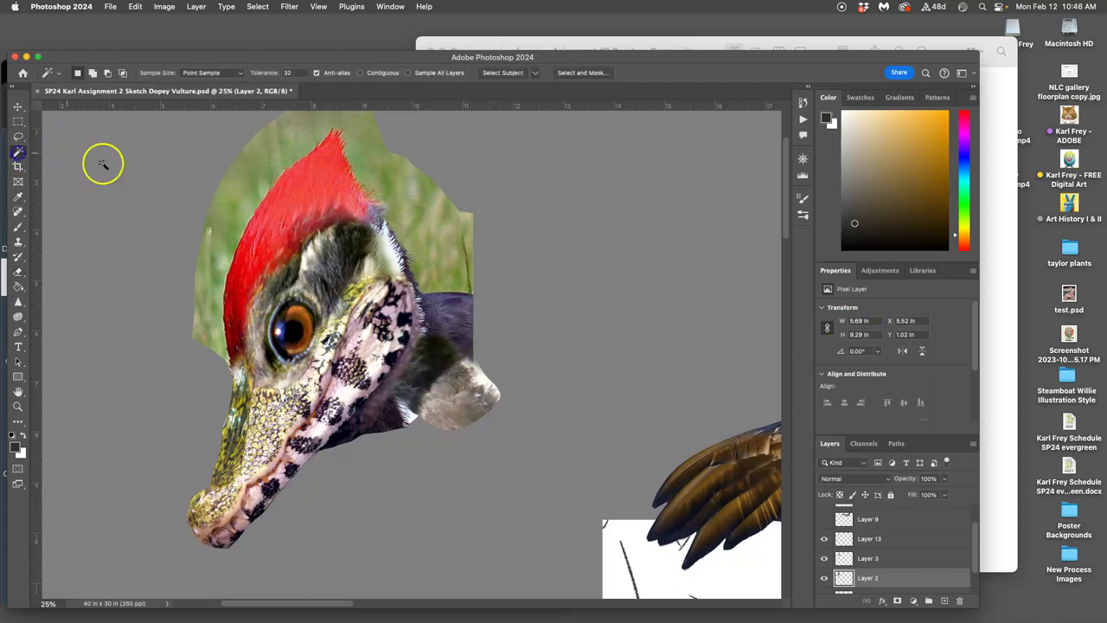
click(244, 209)
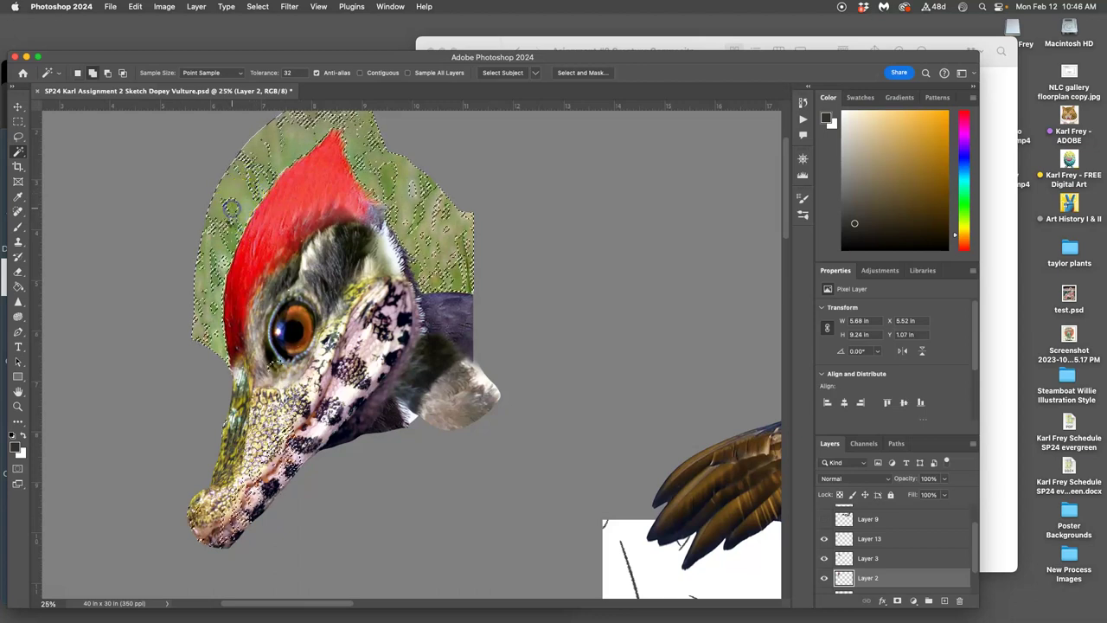
click(230, 231)
click(222, 264)
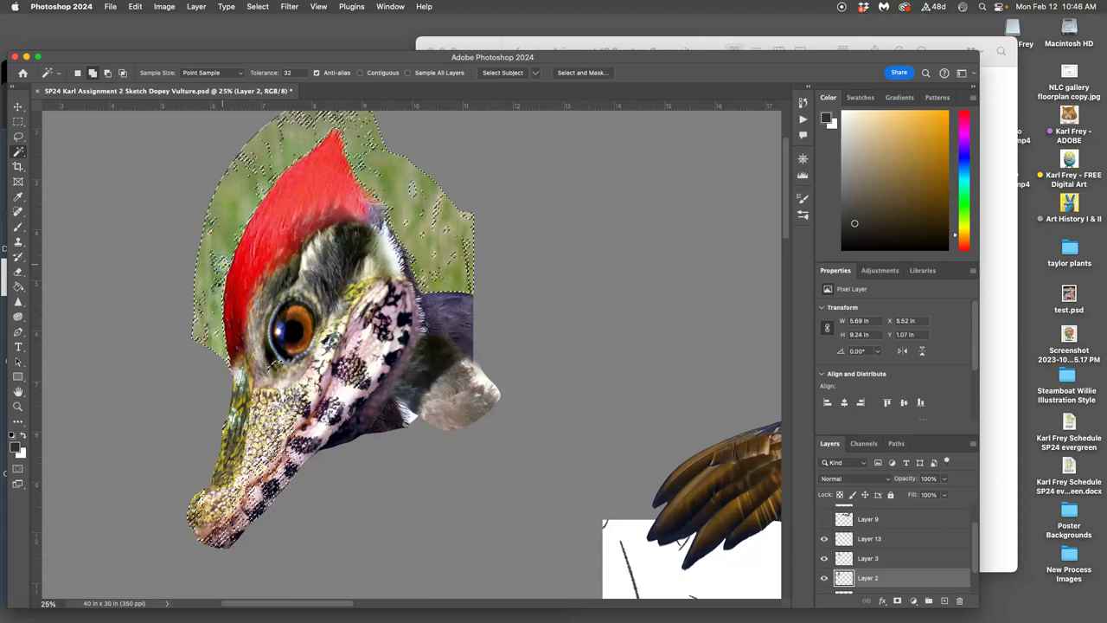
click(216, 292)
click(223, 235)
click(245, 197)
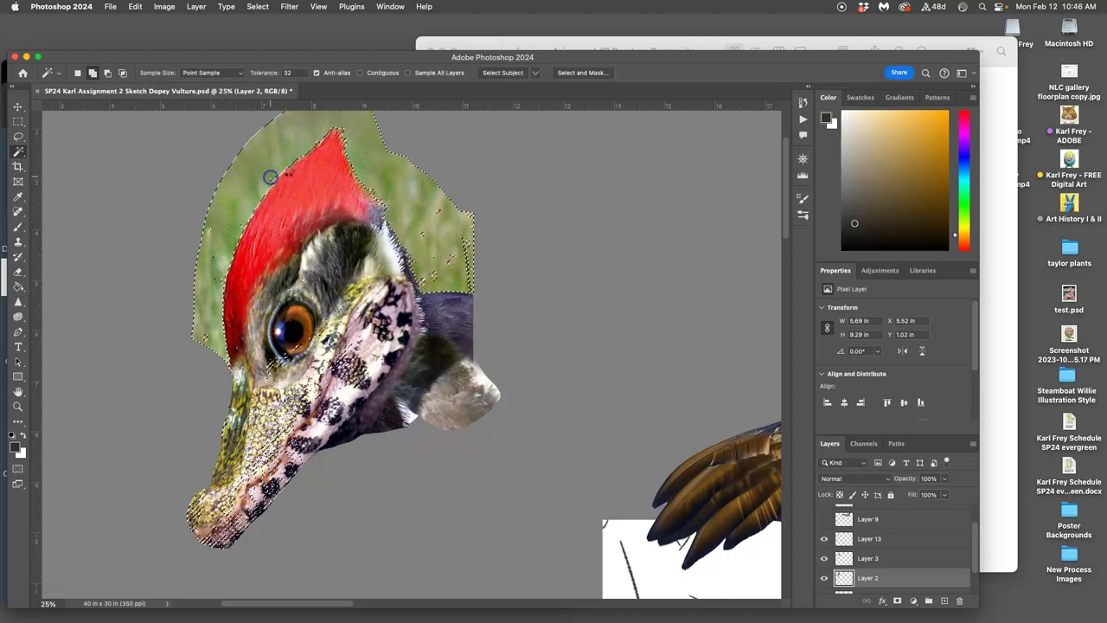
click(299, 173)
click(206, 336)
click(208, 334)
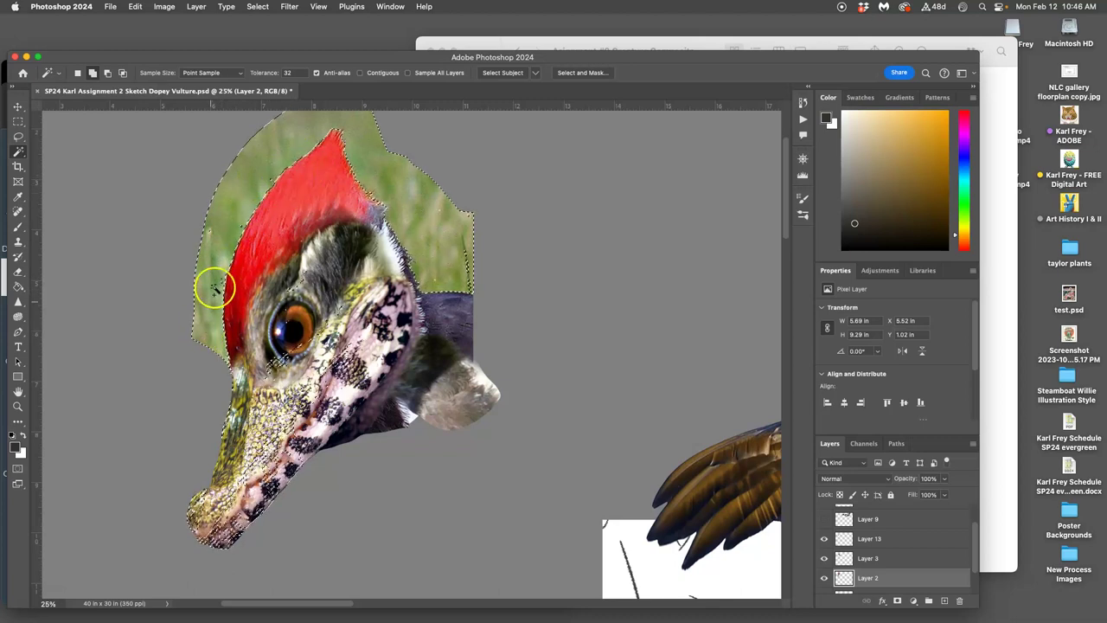
click(245, 224)
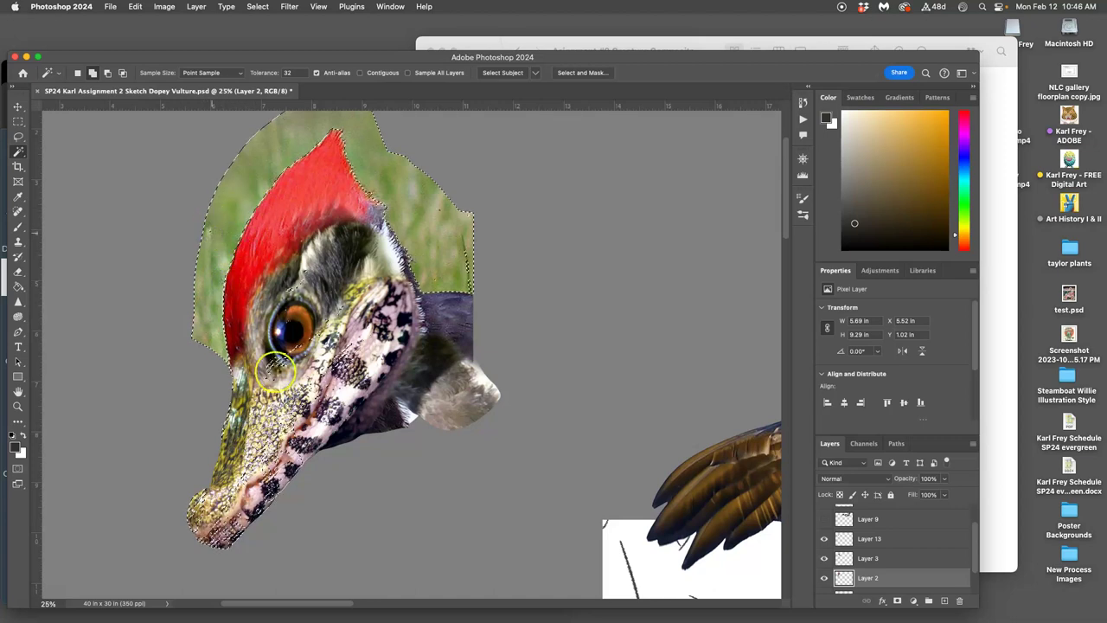
click(443, 205)
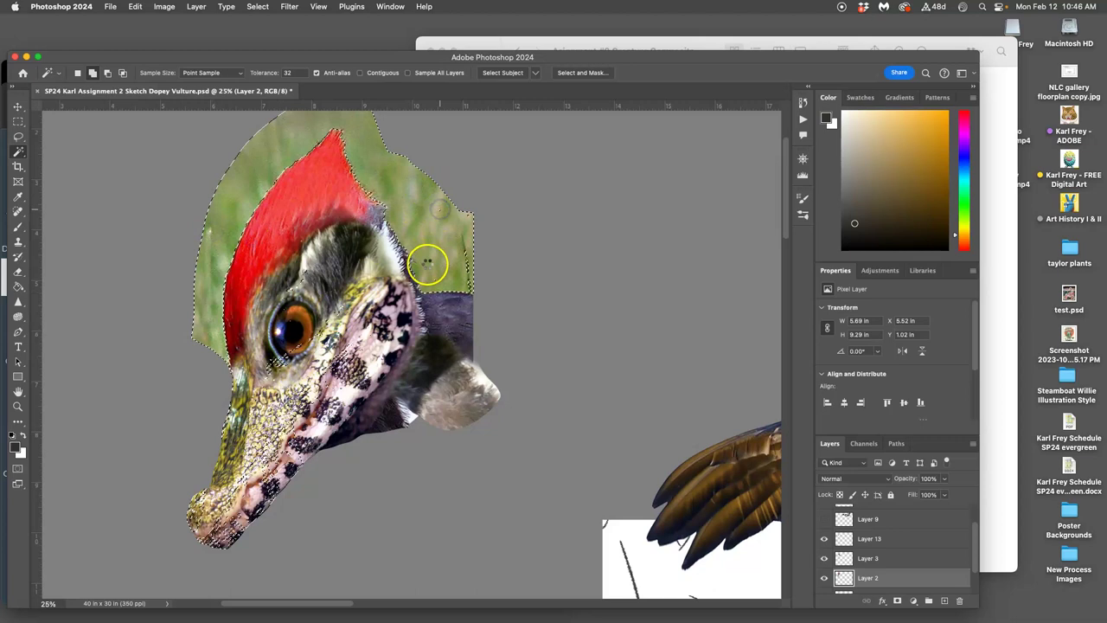
drag(428, 285, 424, 271)
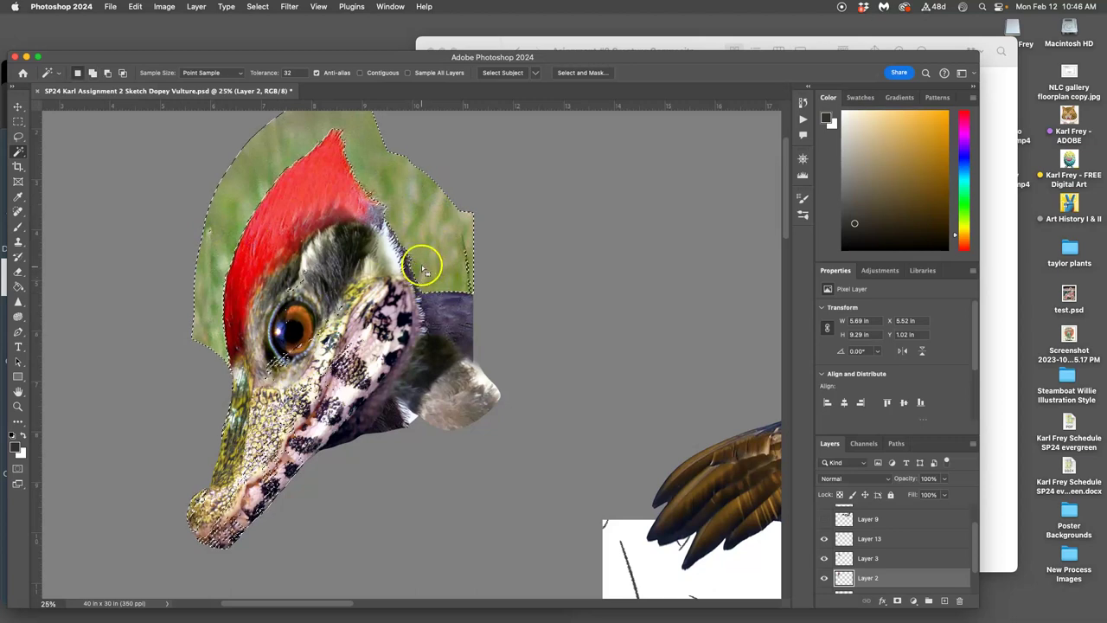
Step: Erase the selected grass from Layer 2 using the eraser at 100% opacity
key(Delete)
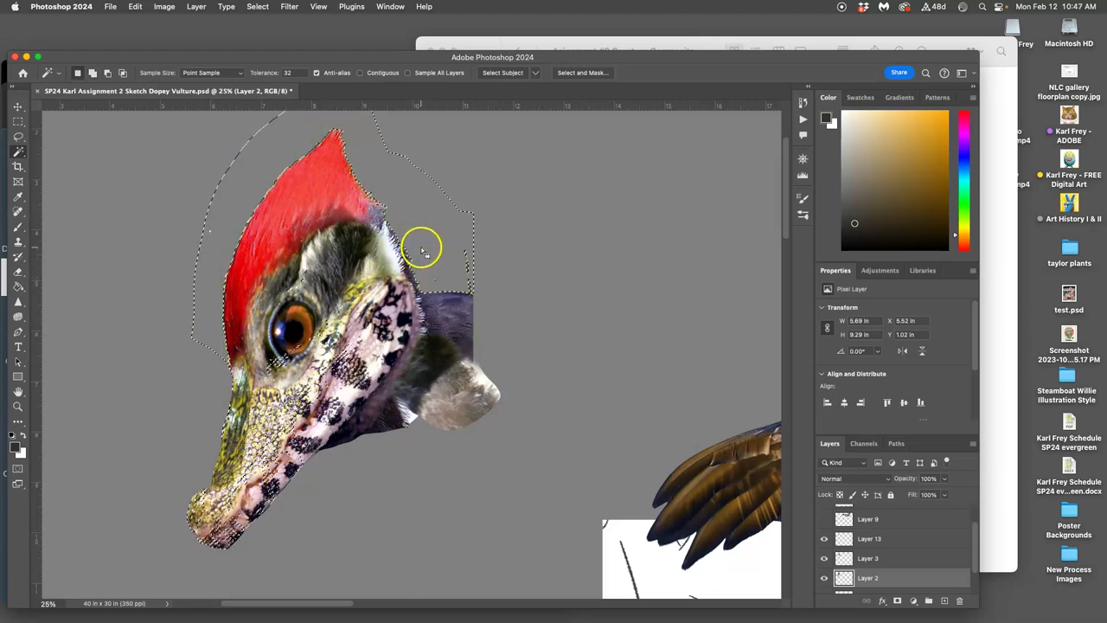
key(super+z)
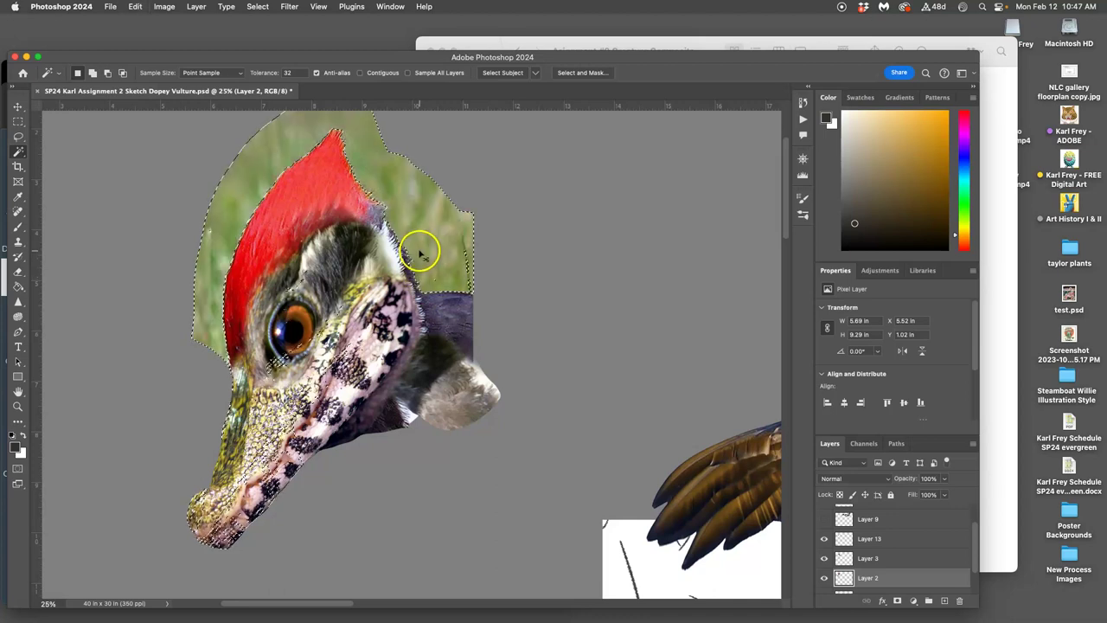
click(17, 272)
click(224, 72)
drag(223, 73, 305, 72)
scroll(356, 164, up, 3)
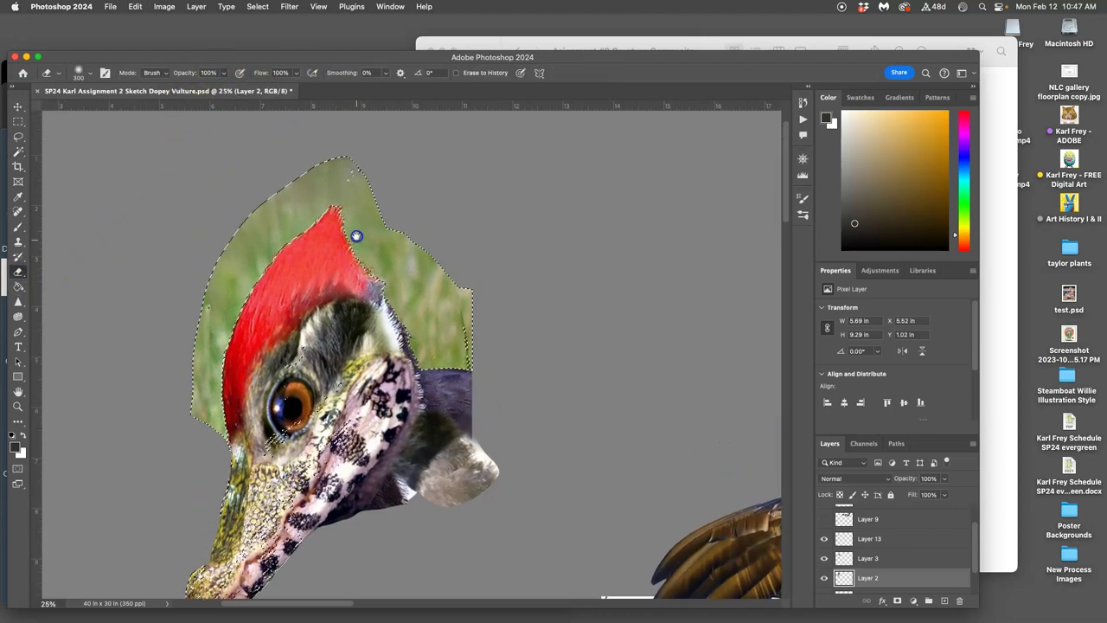
mouse_move(355, 166)
mouse_down()
mouse_move(351, 130)
mouse_move(333, 142)
mouse_move(294, 244)
mouse_move(229, 350)
mouse_move(194, 300)
mouse_move(172, 328)
mouse_move(211, 335)
mouse_move(223, 424)
mouse_move(225, 351)
mouse_move(335, 160)
mouse_move(373, 157)
mouse_move(366, 255)
mouse_move(382, 271)
mouse_move(412, 230)
mouse_move(440, 346)
mouse_move(455, 358)
mouse_move(479, 306)
mouse_move(480, 270)
mouse_move(459, 266)
mouse_move(390, 351)
mouse_move(390, 205)
mouse_move(371, 211)
mouse_move(350, 144)
mouse_move(367, 273)
mouse_move(388, 297)
mouse_move(474, 220)
mouse_move(522, 202)
mouse_move(487, 304)
mouse_move(336, 173)
mouse_move(353, 170)
mouse_move(322, 171)
mouse_move(251, 254)
mouse_move(274, 224)
mouse_move(277, 242)
mouse_move(335, 192)
mouse_move(240, 276)
mouse_move(180, 355)
mouse_move(216, 301)
mouse_move(246, 292)
mouse_move(272, 251)
mouse_up()
Step: Deselect and erase the leftover grass specks on both sides of the head on Layer 2
key(super+d)
click(465, 300)
drag(466, 300, 469, 343)
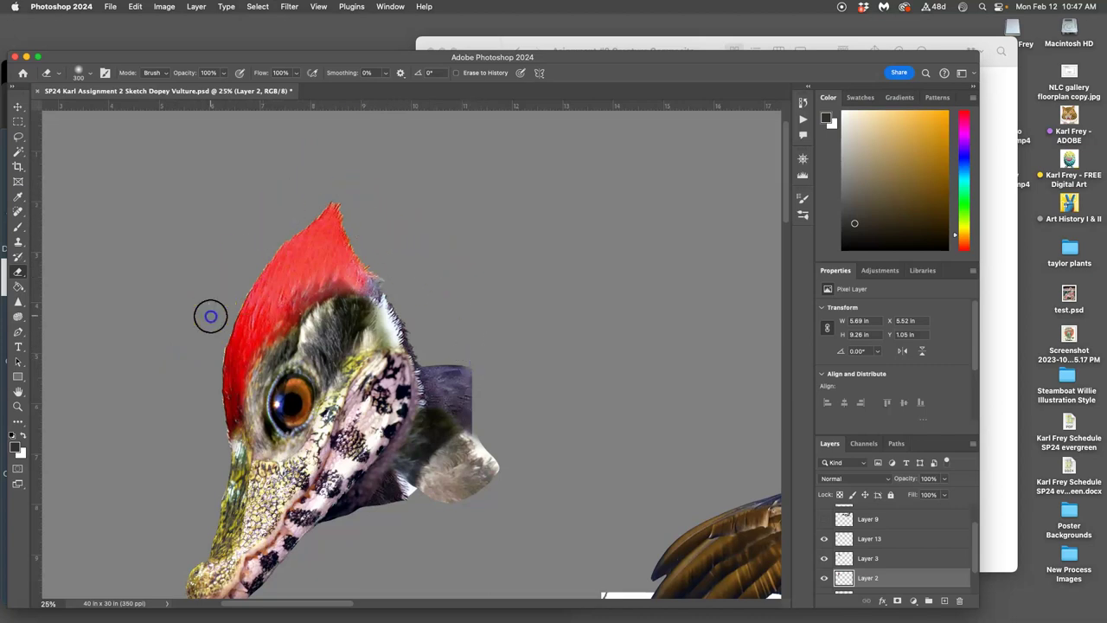
drag(199, 365, 207, 331)
drag(205, 376, 205, 436)
drag(185, 302, 216, 236)
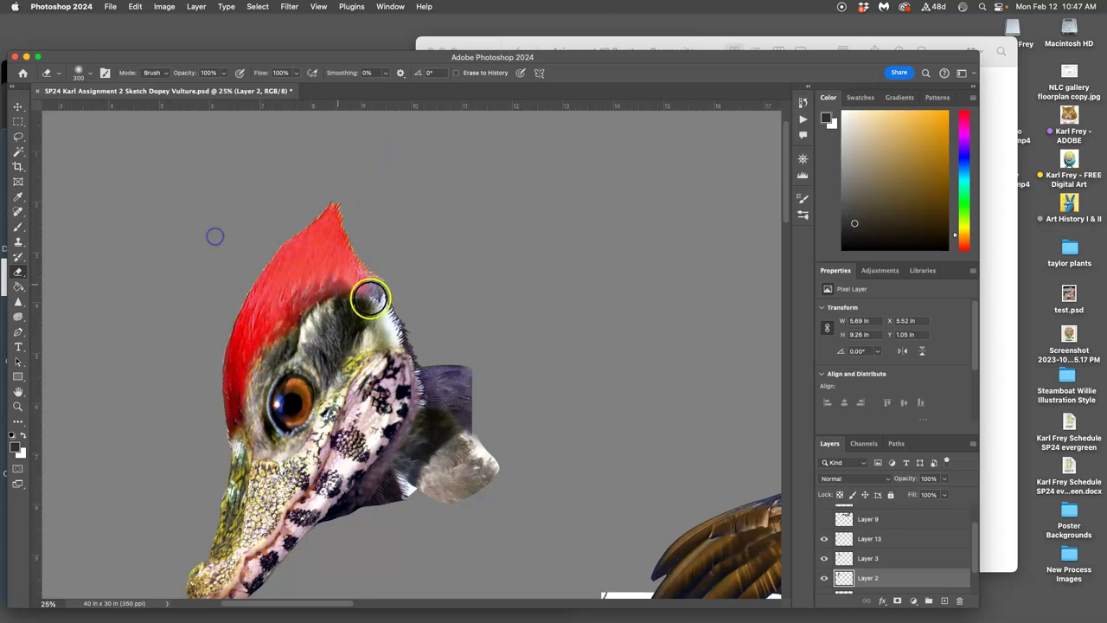
Step: Select the empty area around the head with a contiguous Magic Wand, adding the stray specks near the crest and neck with the Lasso
click(18, 152)
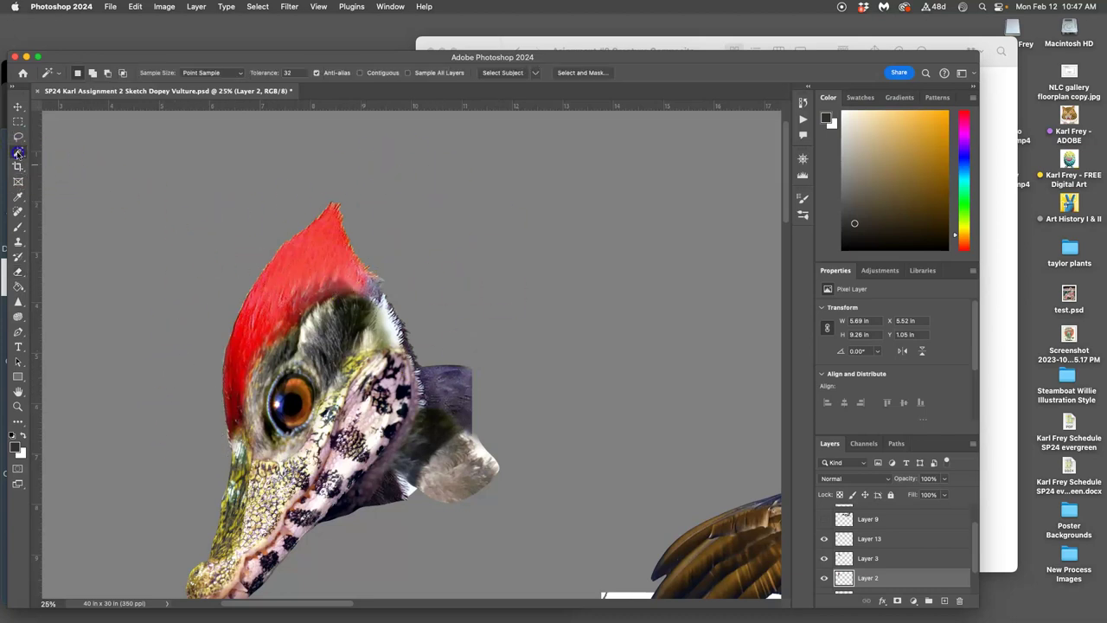
click(363, 72)
click(362, 221)
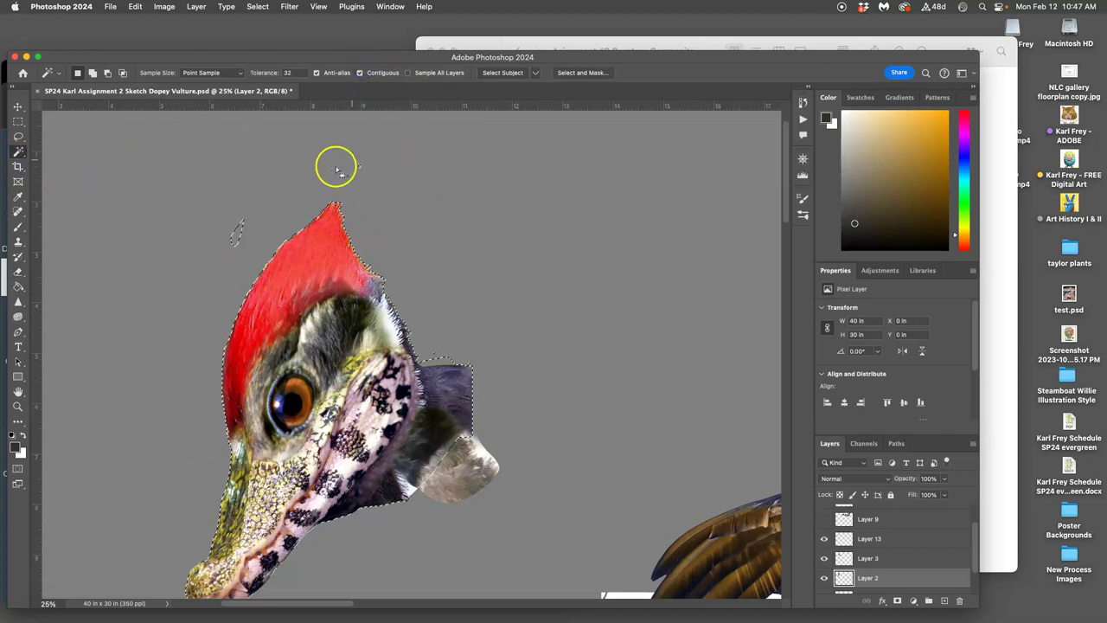
click(19, 135)
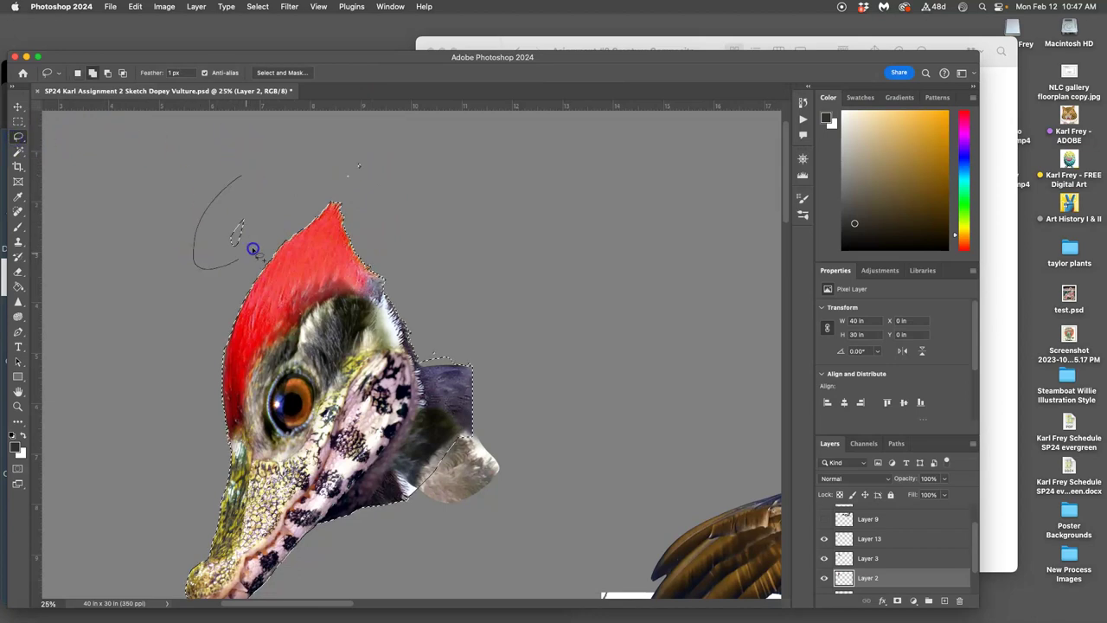
drag(377, 136, 306, 147)
drag(438, 342, 432, 345)
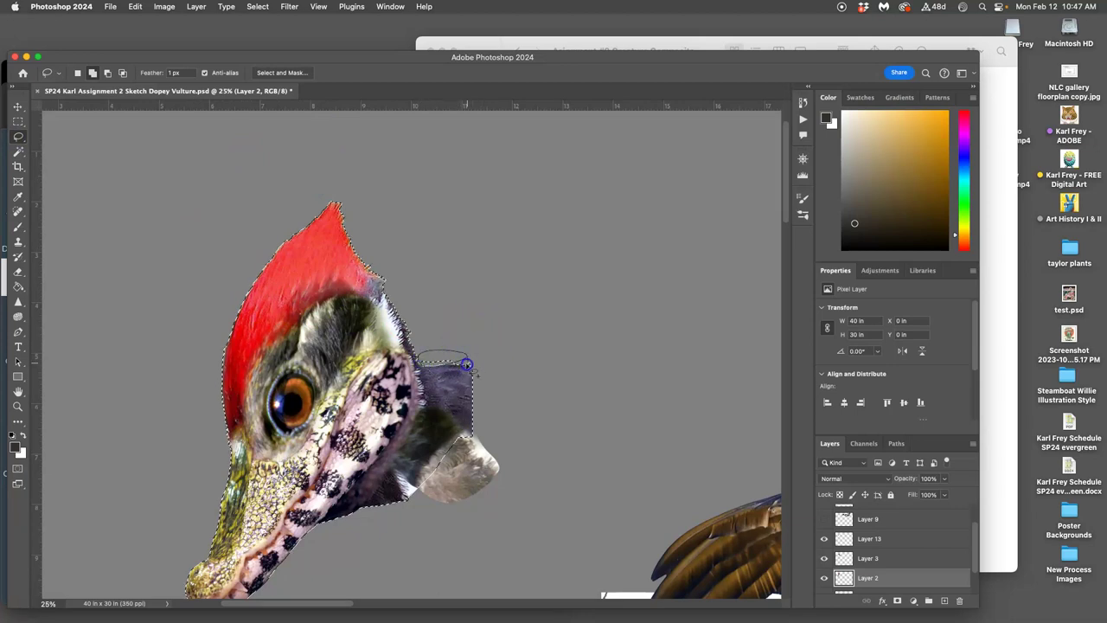
drag(449, 365, 447, 367)
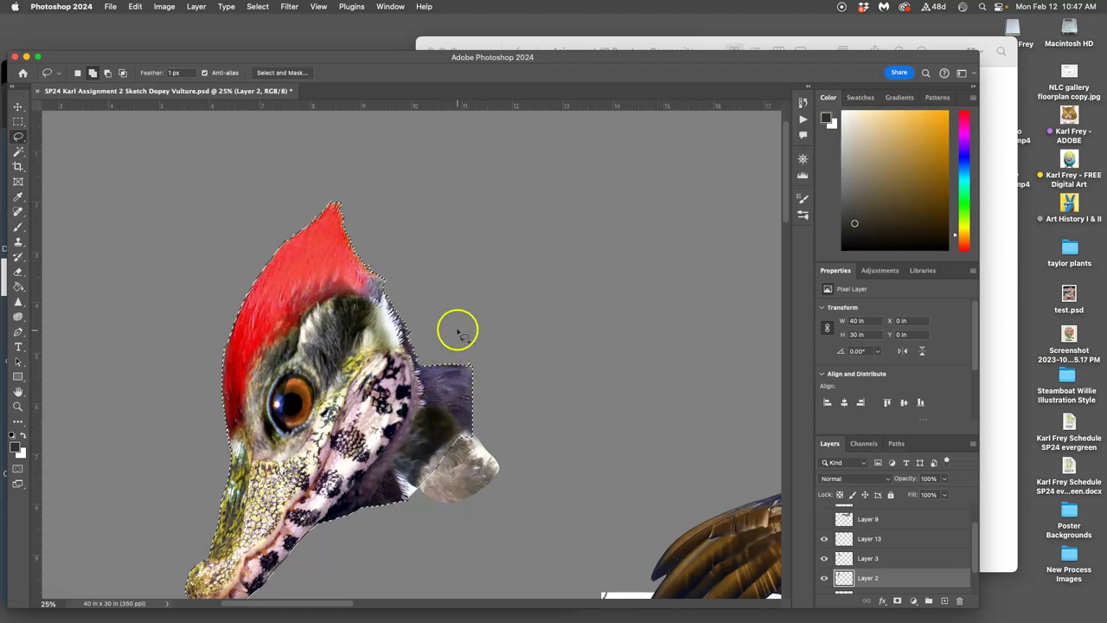
Step: Feather the selection by about 1.6 px in Select and Mask, clear the fringe along the head's edge on Layer 2, and deselect
click(289, 72)
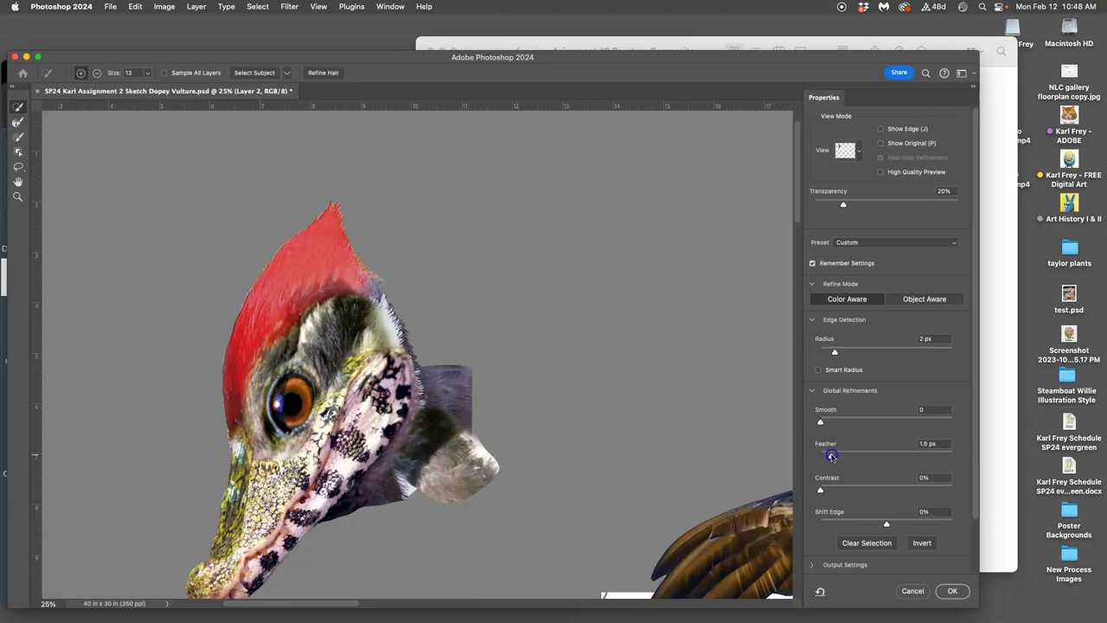
click(951, 591)
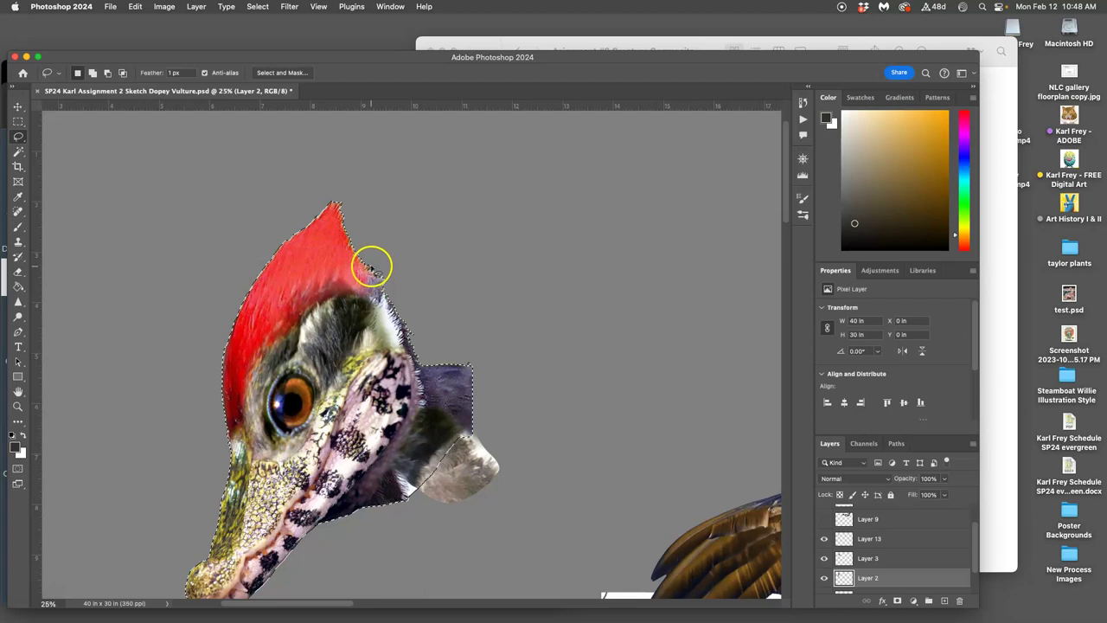
key(super+equal)
key(super+equal)
scroll(376, 240, up, 3)
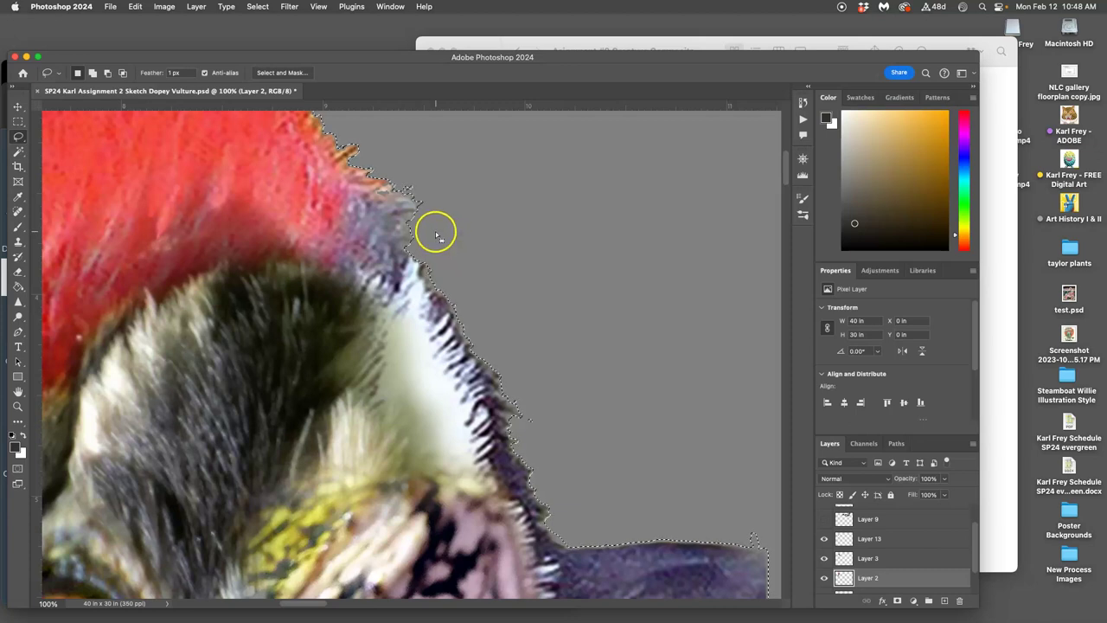
drag(302, 255, 394, 315)
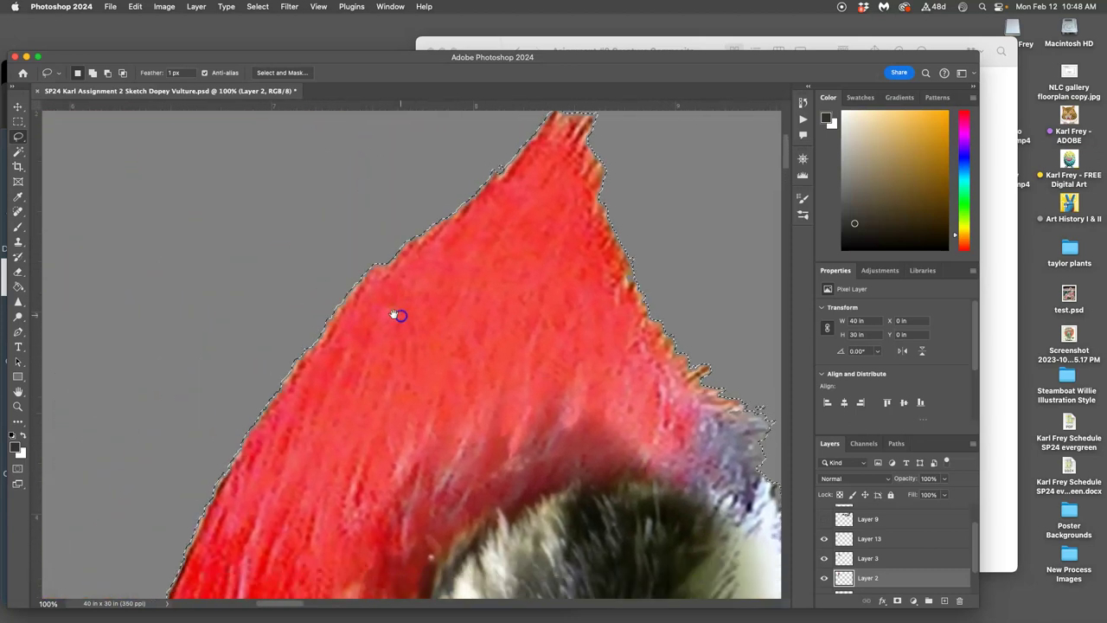
click(398, 316)
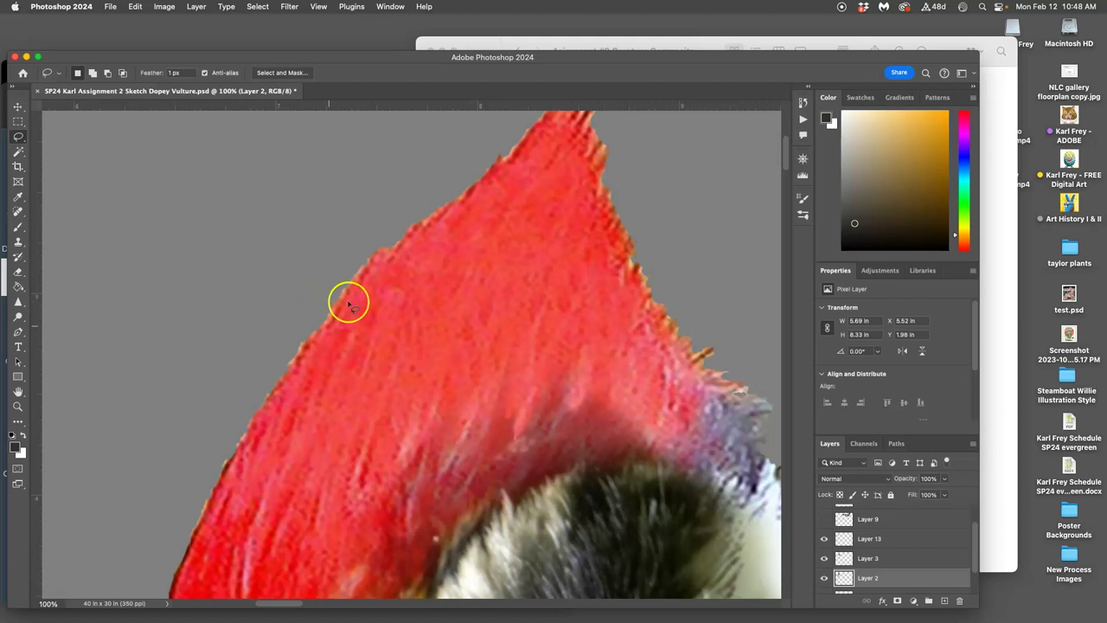
Step: Show Layer 9 to check its spare wings and delete the layer
key(super+minus)
key(super+minus)
key(super+minus)
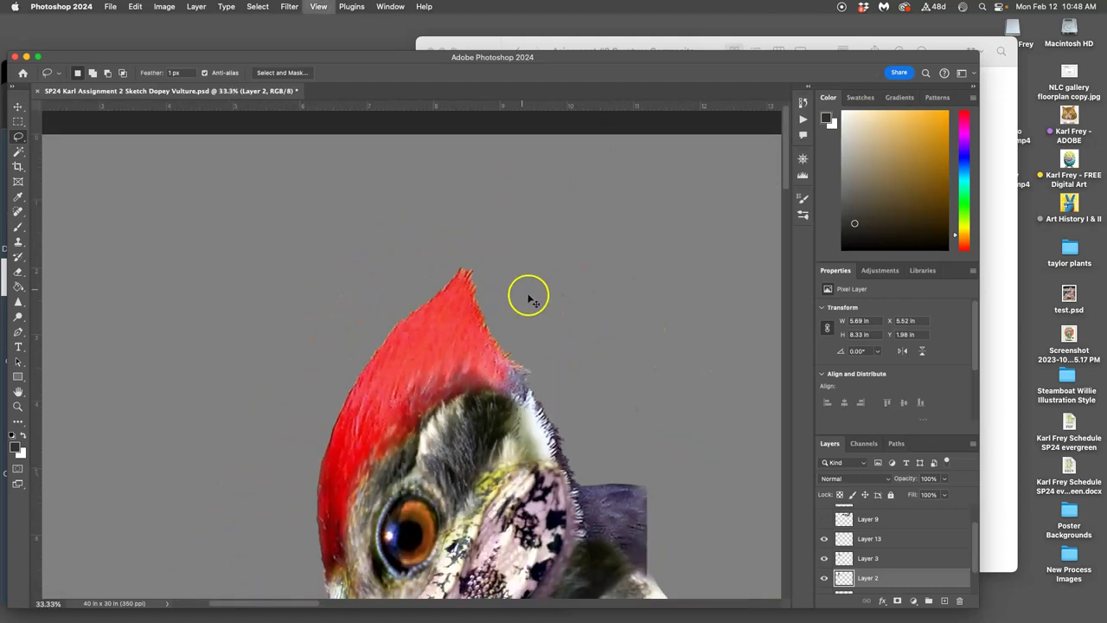
key(super+minus)
key(super+minus)
drag(556, 363, 429, 179)
drag(456, 253, 444, 237)
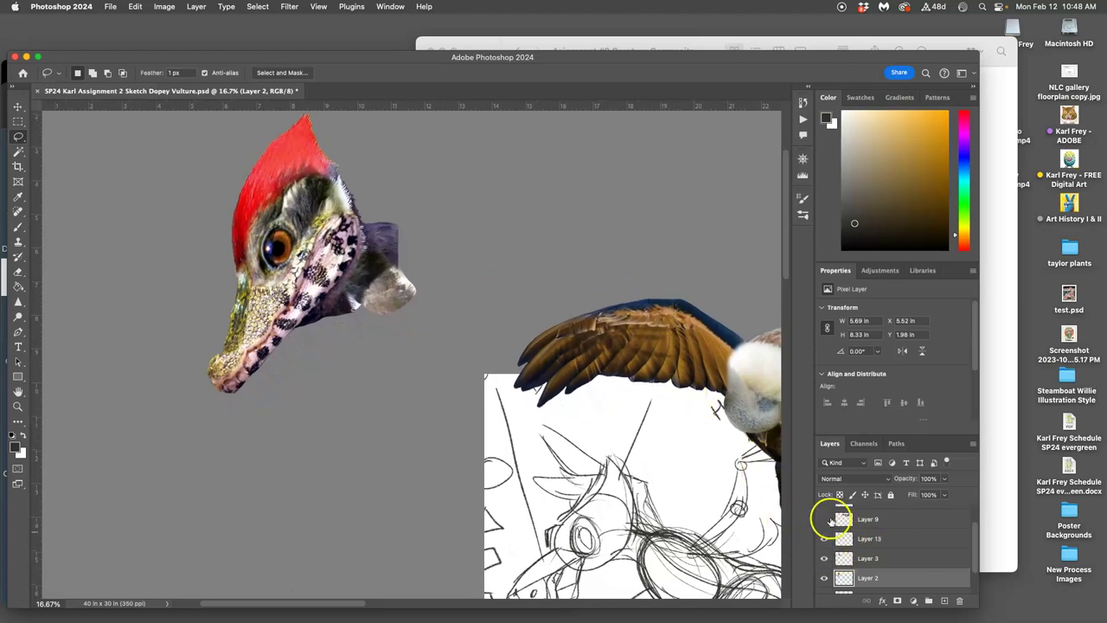
click(825, 519)
key(super+minus)
key(super+minus)
key(super+minus)
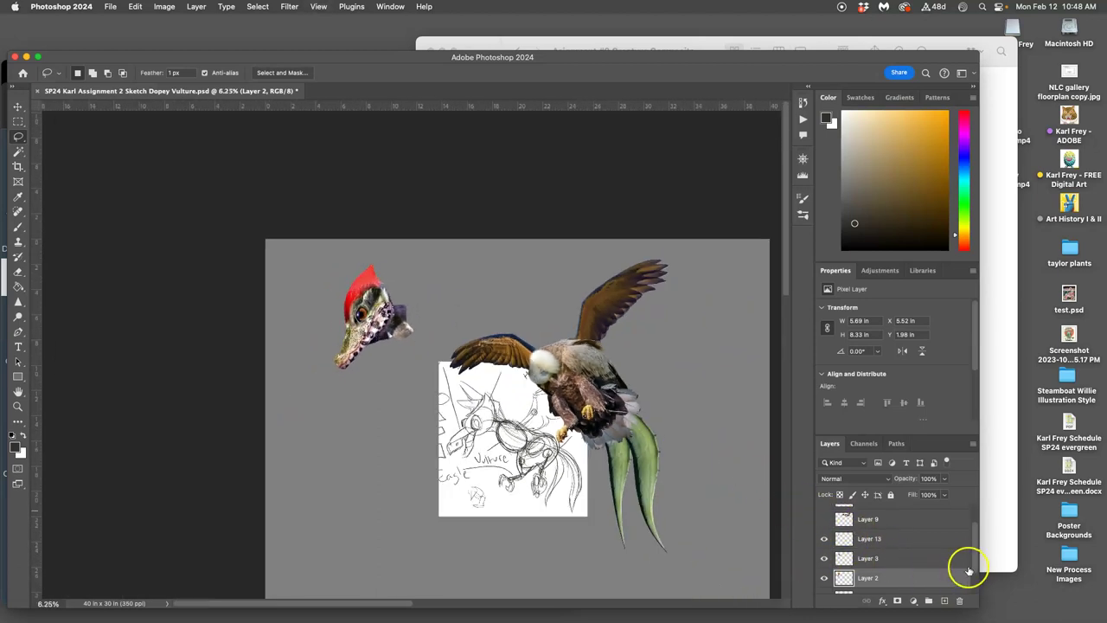
scroll(978, 564, up, 1)
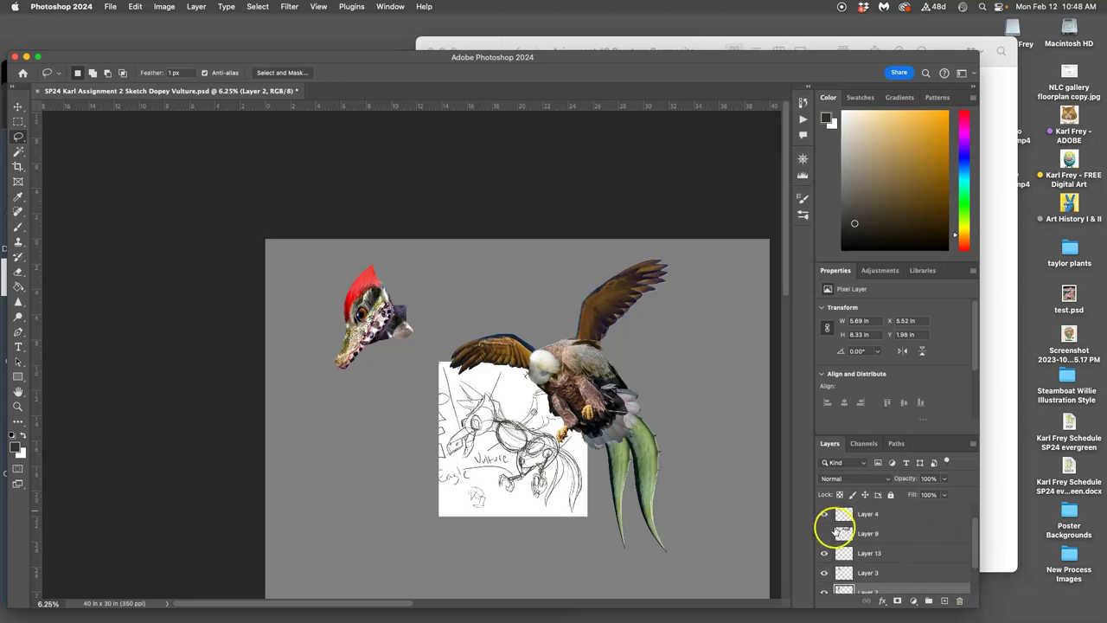
click(824, 536)
click(867, 534)
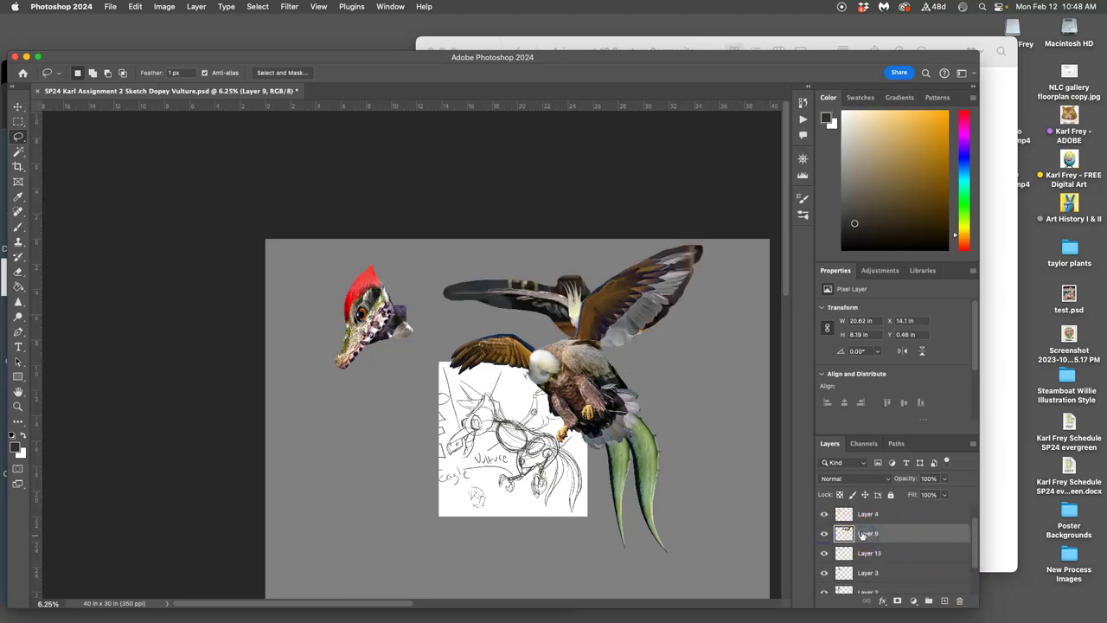
key(Delete)
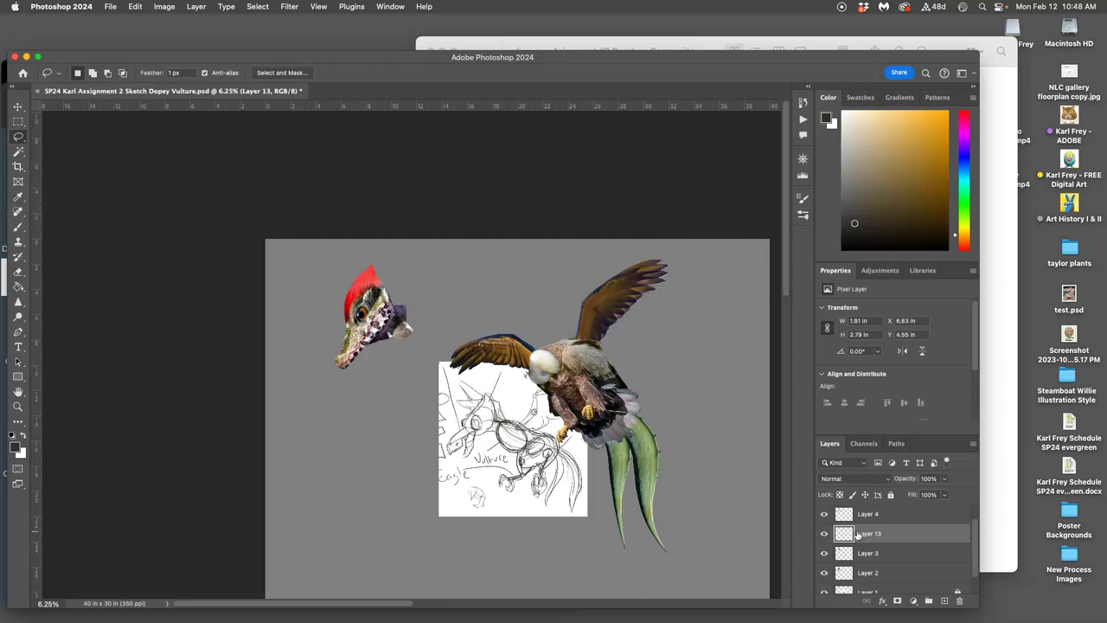
Step: Group Layer 4, Layer 13, Layer 3 and Layer 2, and move the new group into the Body group
click(826, 516)
click(827, 516)
click(874, 514)
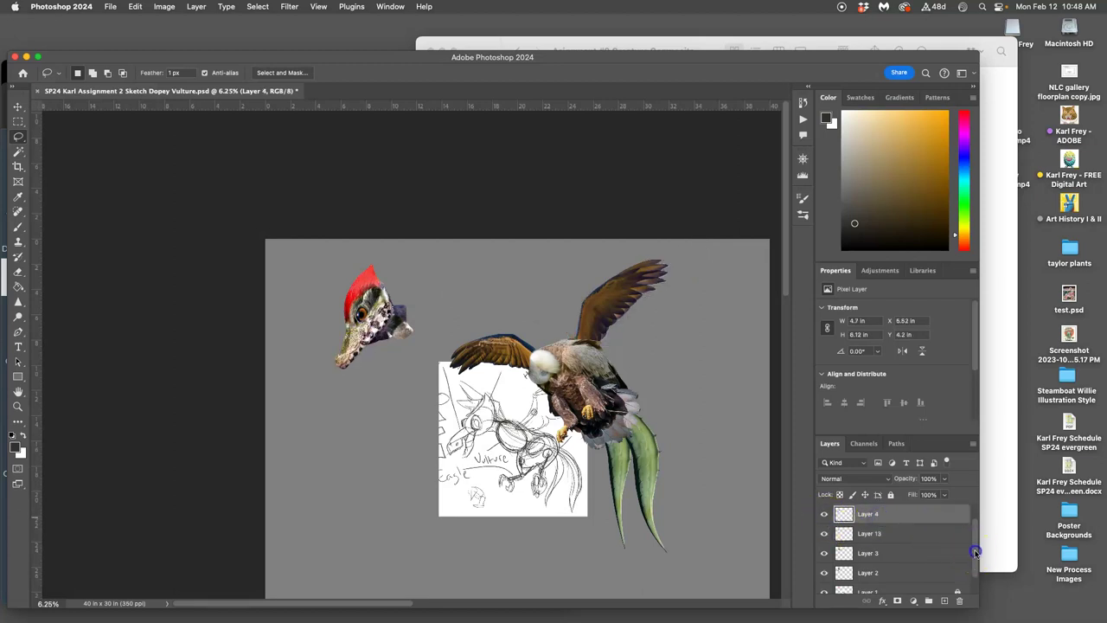
scroll(972, 562, down, 3)
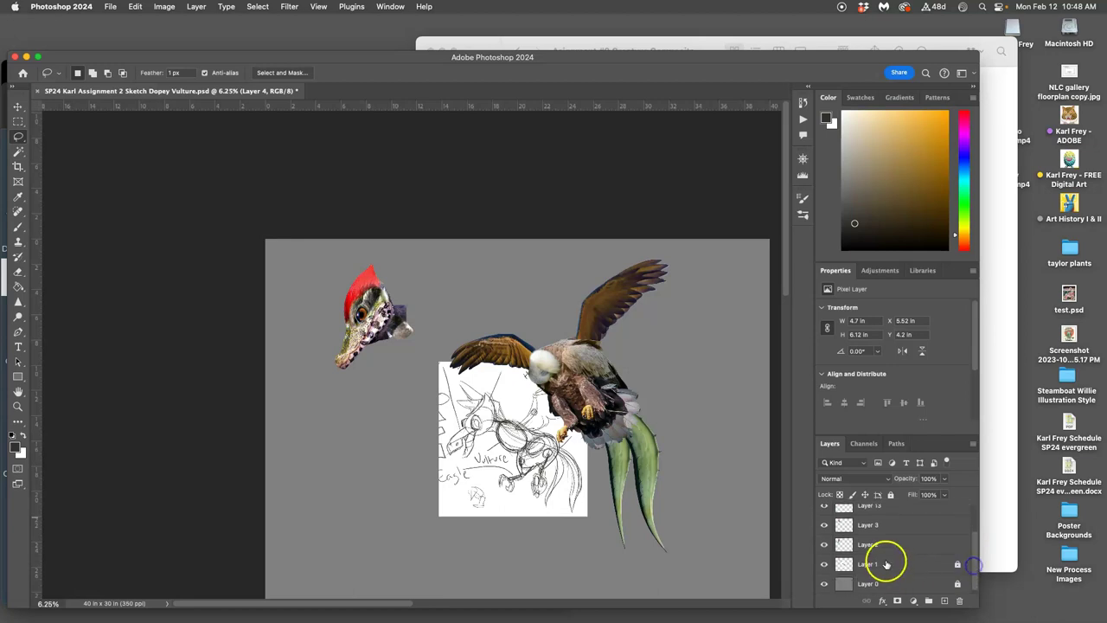
shift+click(887, 546)
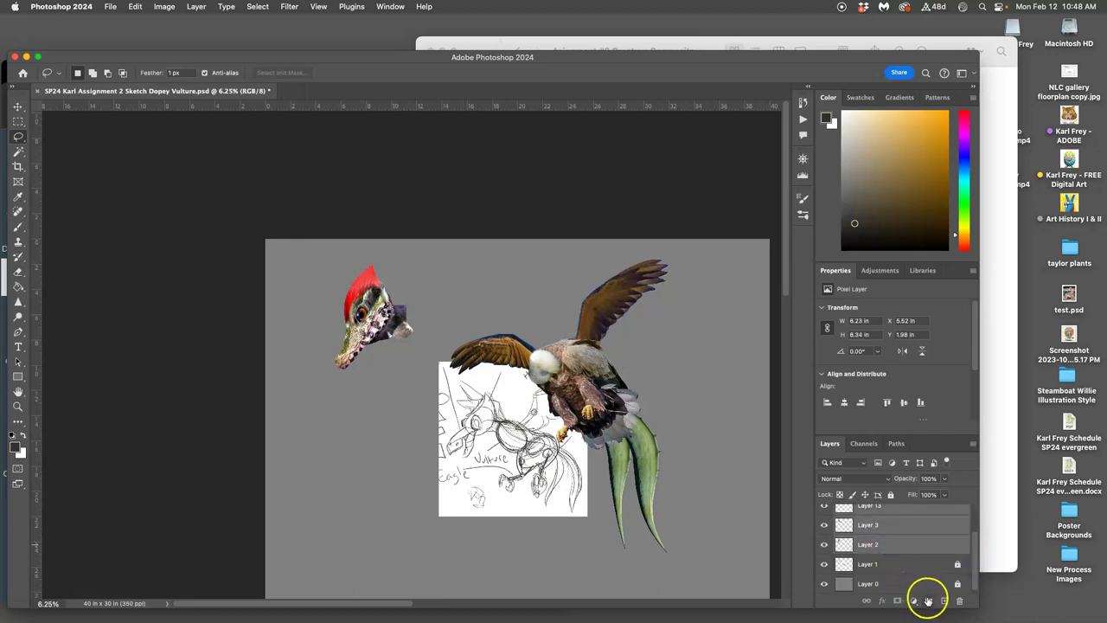
click(928, 601)
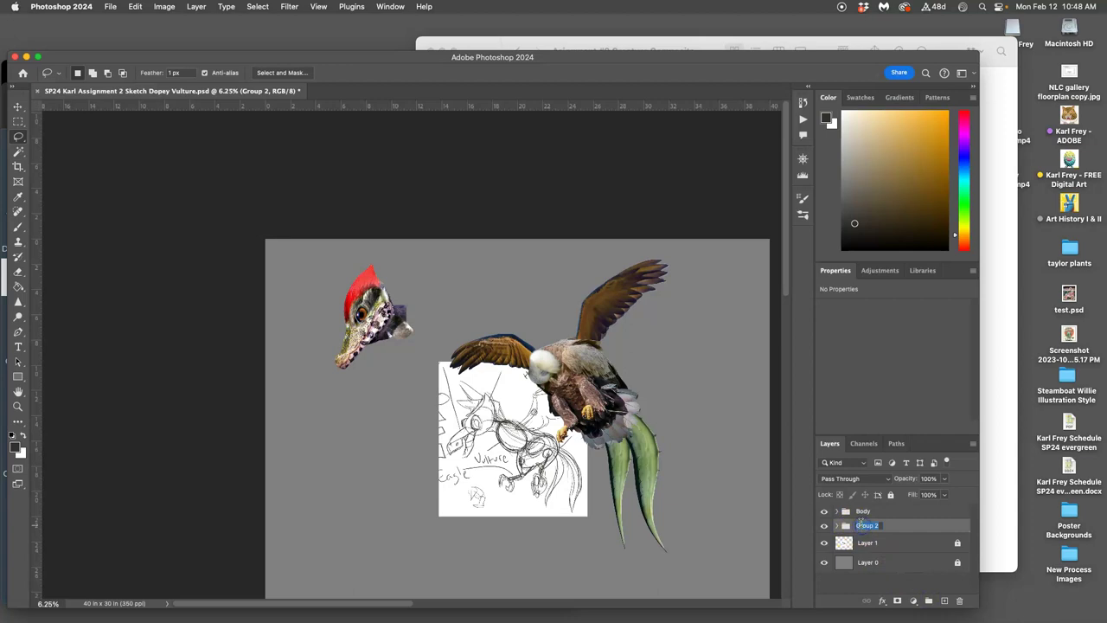
click(889, 524)
drag(880, 529, 878, 511)
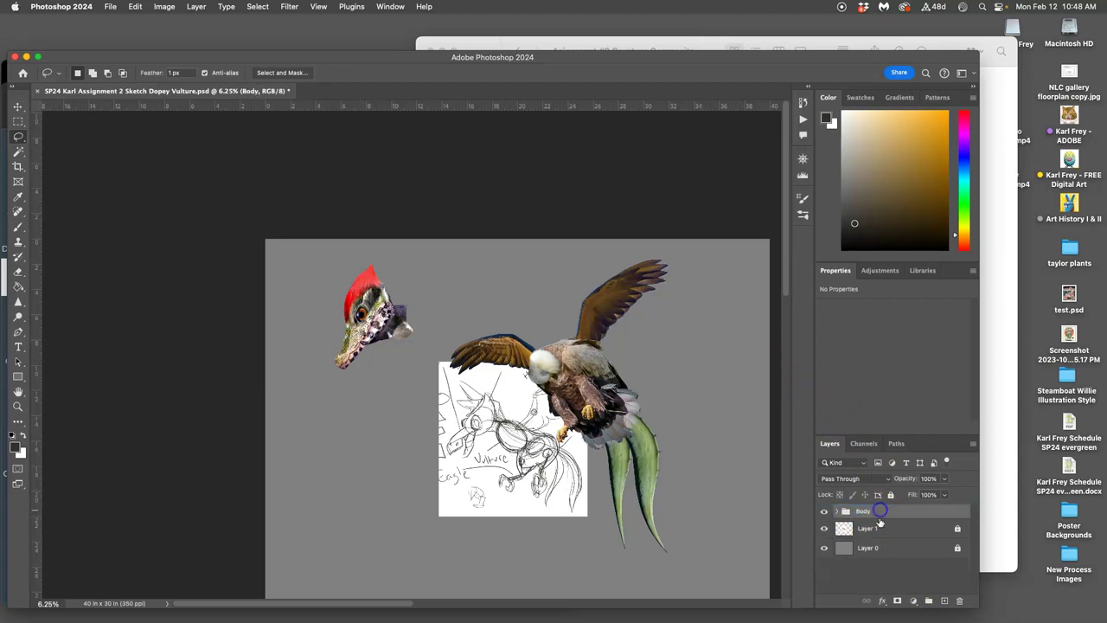
Step: Set the Move tool to auto-select groups, try shifting the whole Body group sideways, and undo that move
click(17, 107)
click(137, 73)
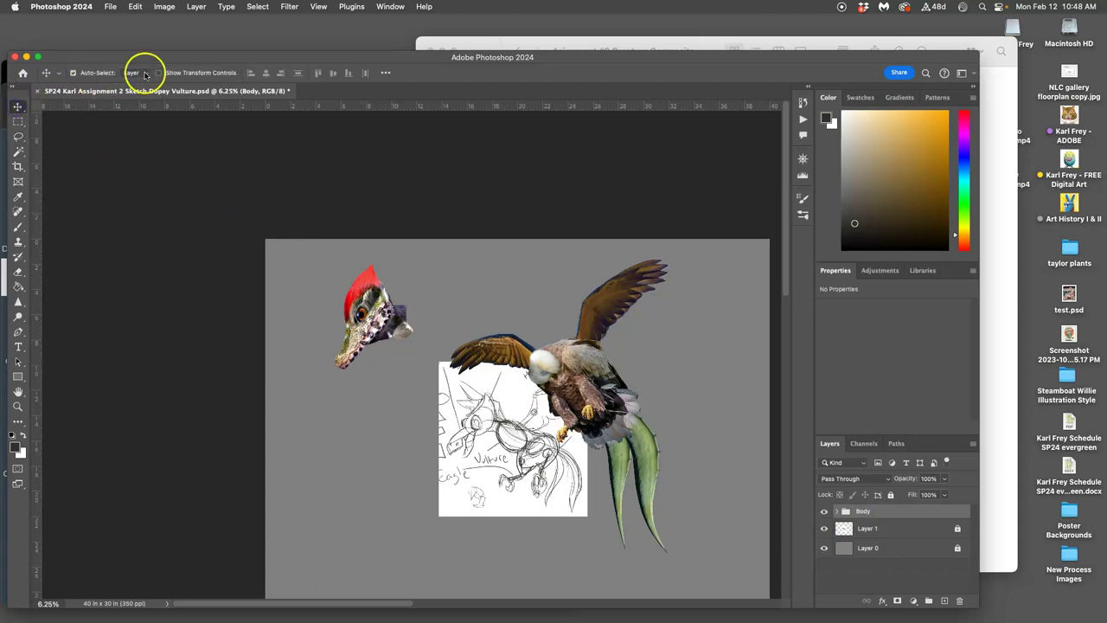
click(136, 68)
drag(365, 299, 413, 305)
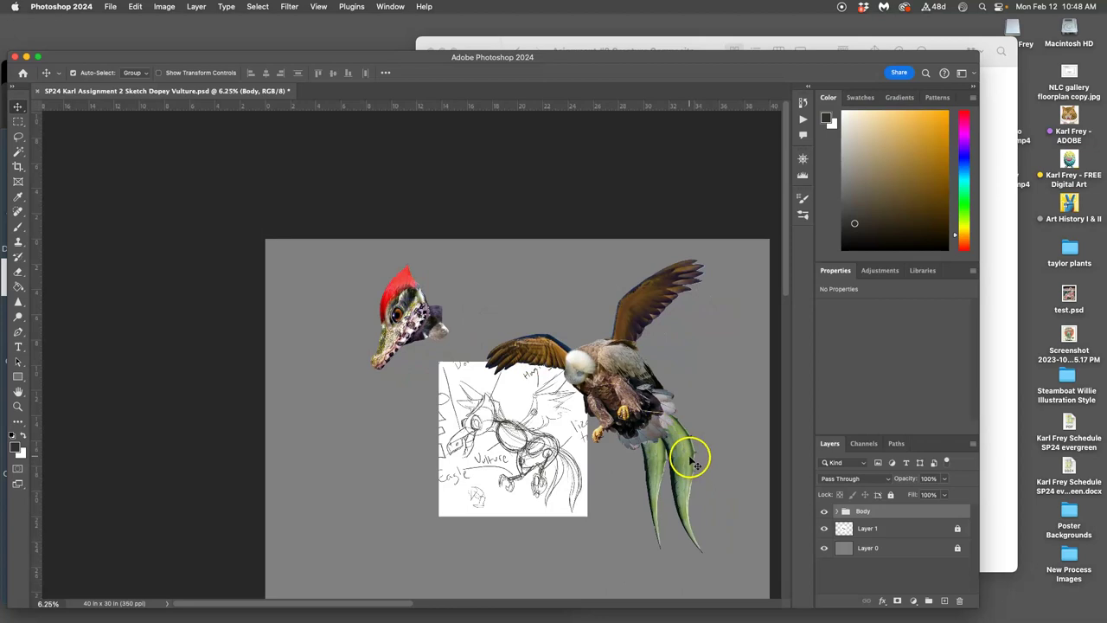
key(super+z)
Step: Take the Head group out of the Body group, place it above Body, and move the head over the eagle's white head
click(839, 511)
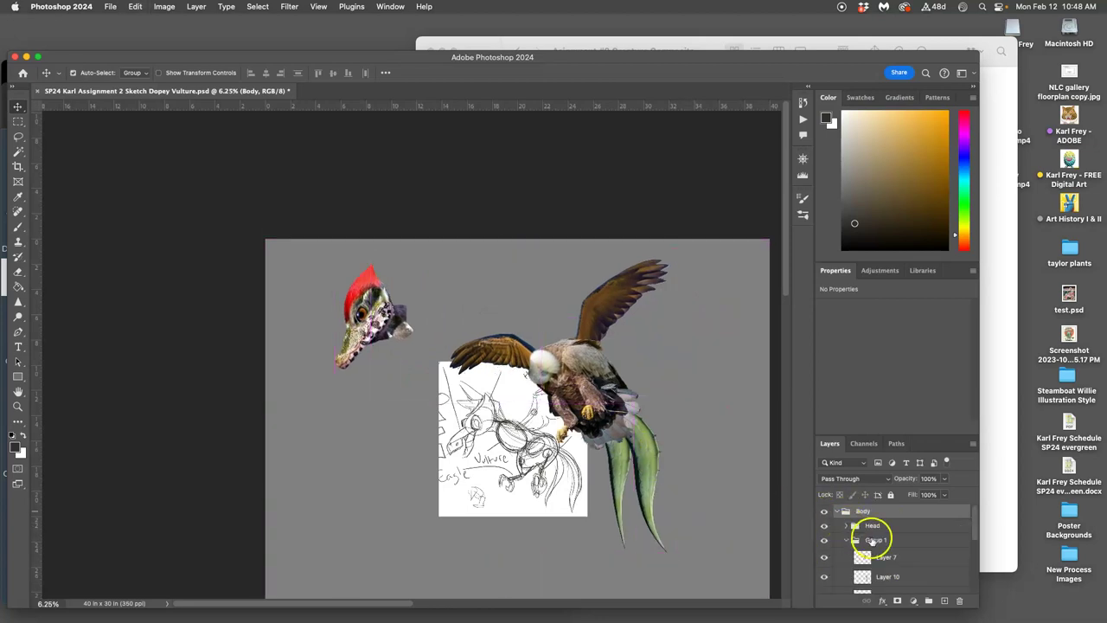
mouse_move(874, 526)
mouse_down()
mouse_move(854, 502)
mouse_move(872, 506)
mouse_up()
drag(385, 305, 523, 348)
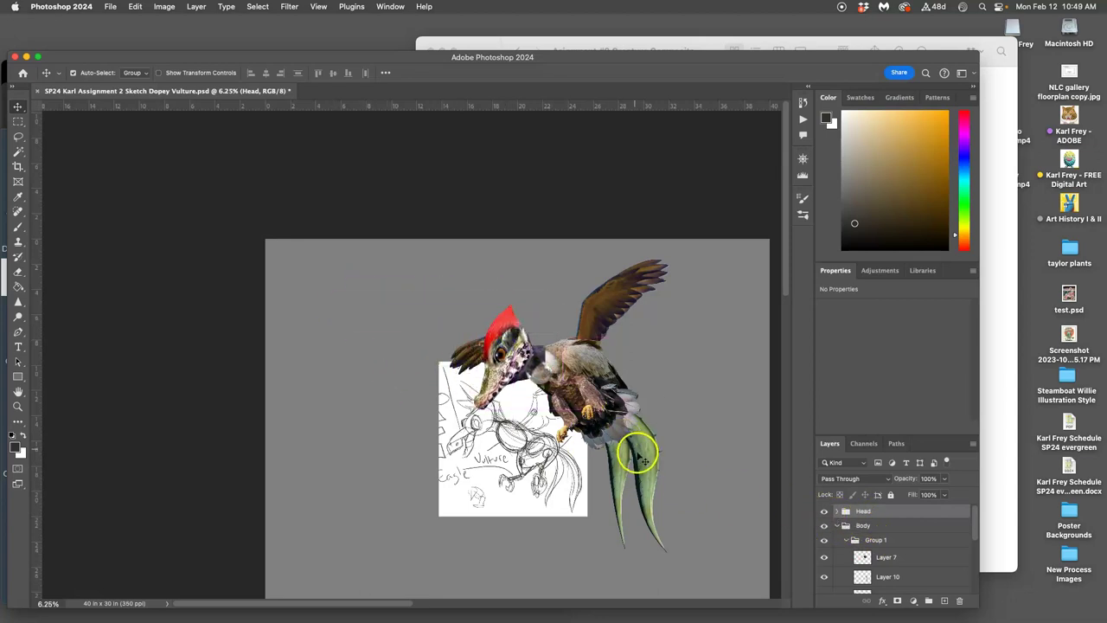
key(super+plus)
key(super+plus)
drag(650, 408, 336, 301)
scroll(396, 303, up, 1)
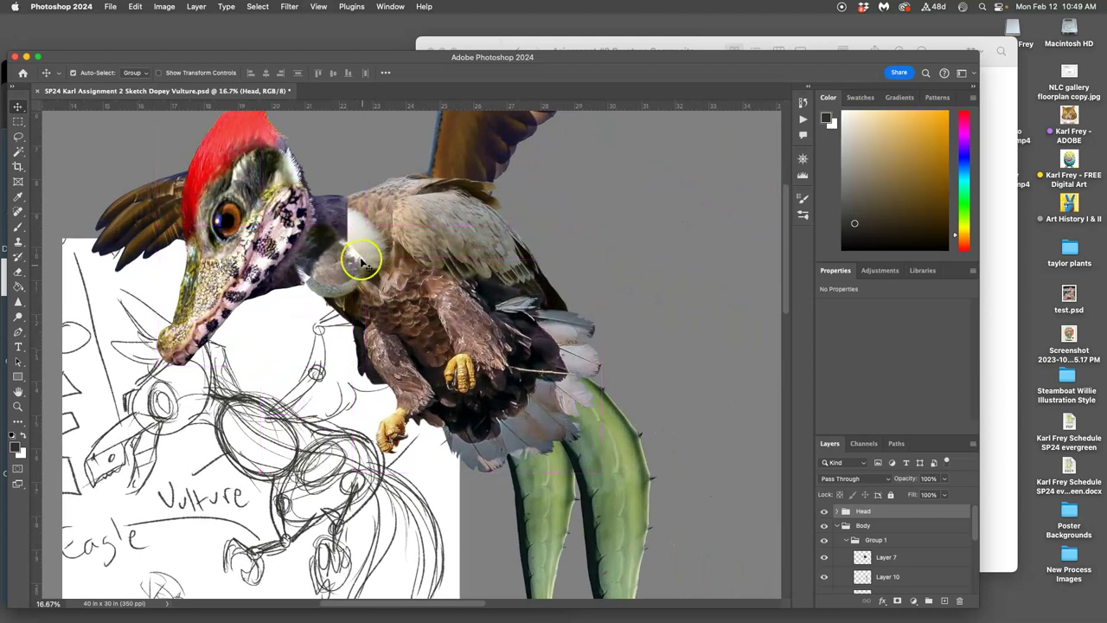
drag(407, 317, 410, 320)
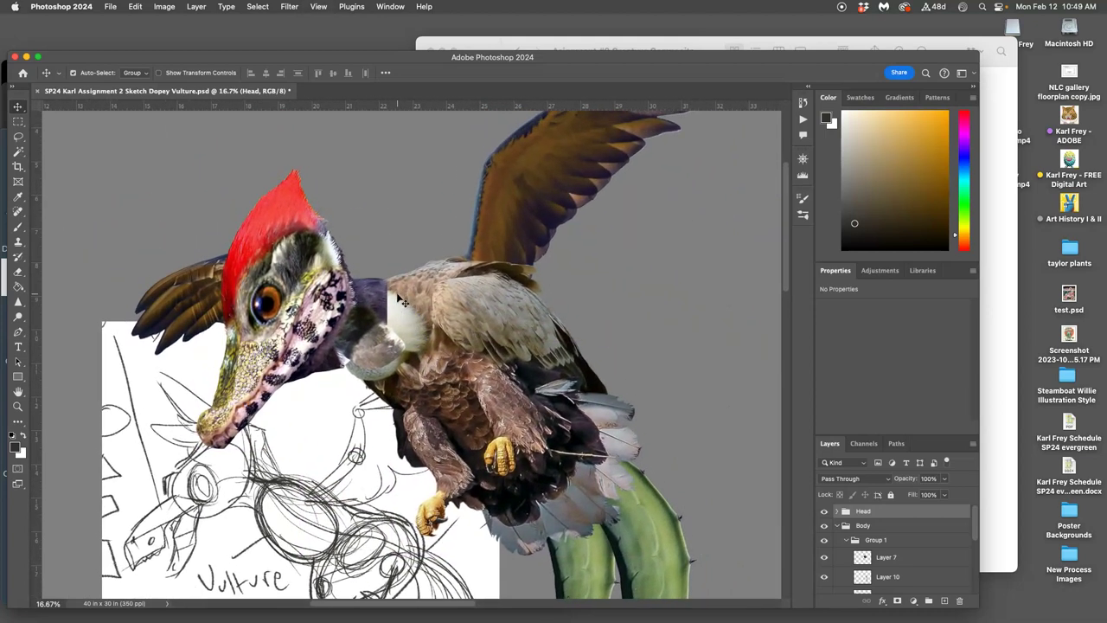
click(835, 526)
click(836, 526)
key(super+t)
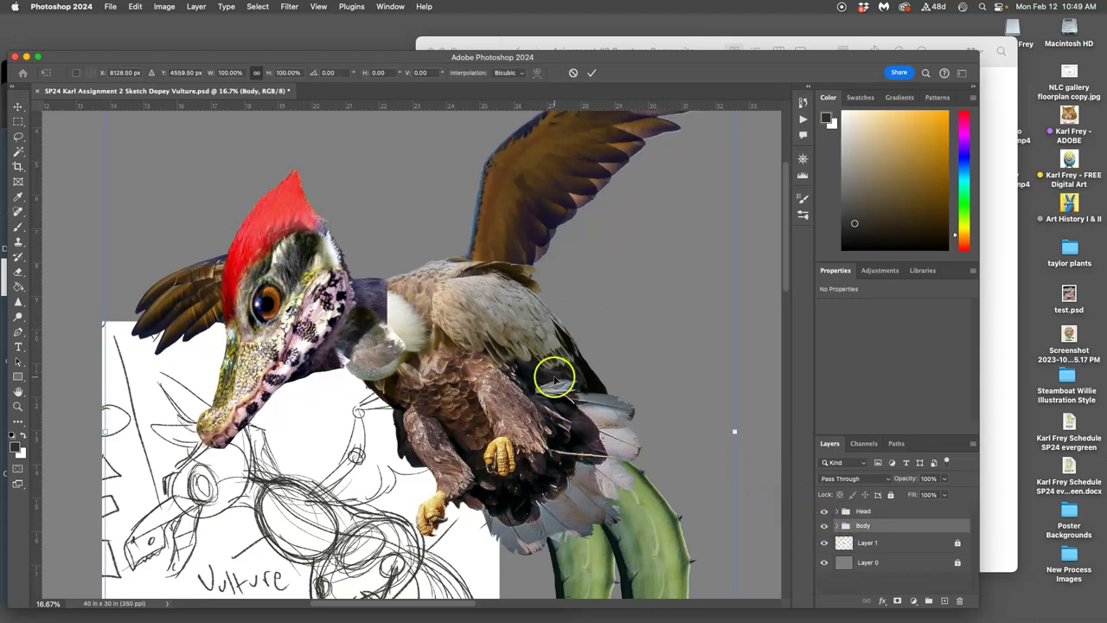
key(Return)
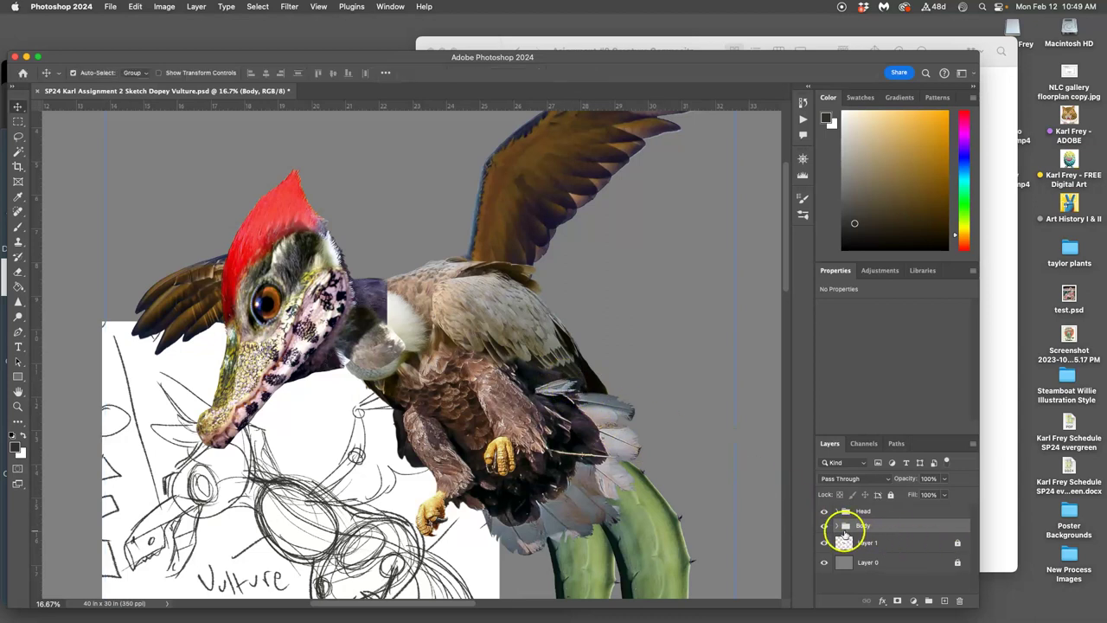
Step: Distort the Head group by pulling its corners so the head widens and tilts and its neck extends further over the body
key(super+minus)
click(862, 513)
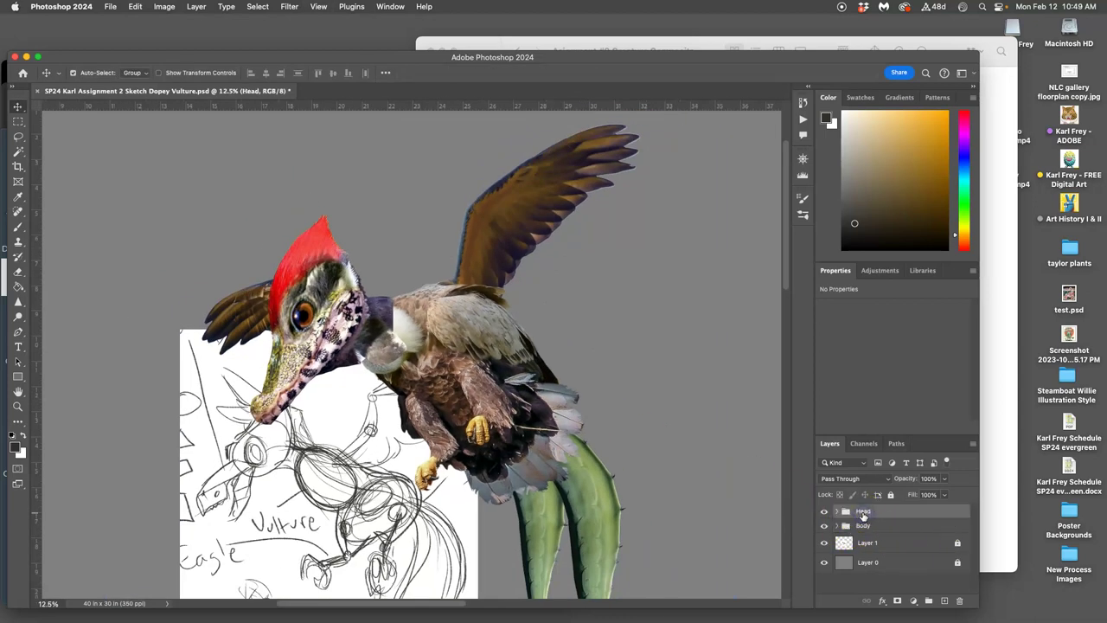
key(super+t)
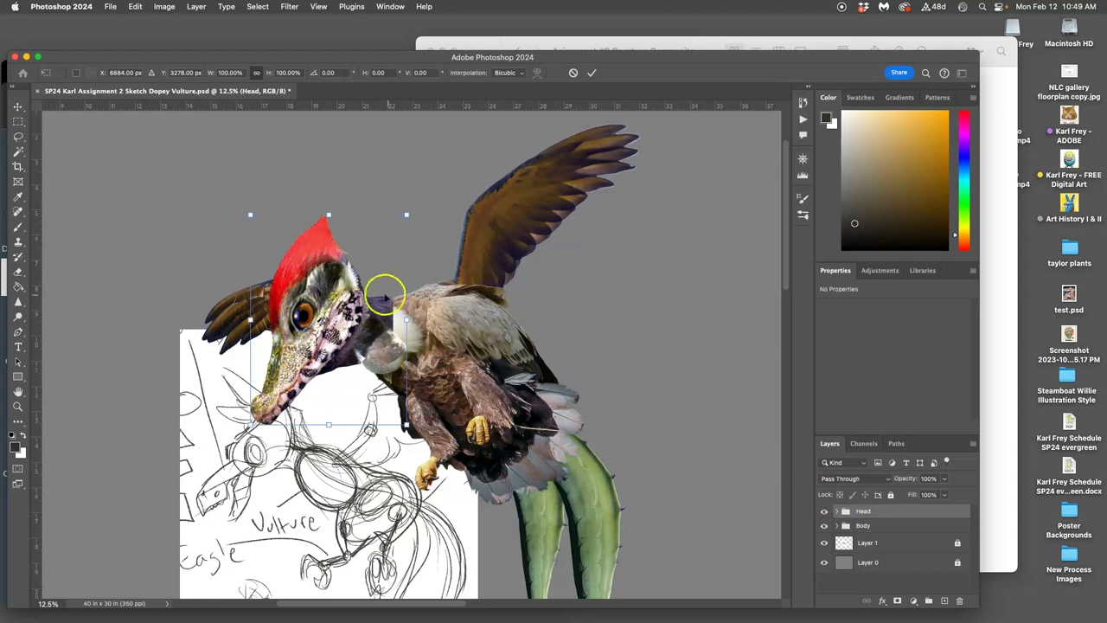
right_click(364, 290)
click(394, 349)
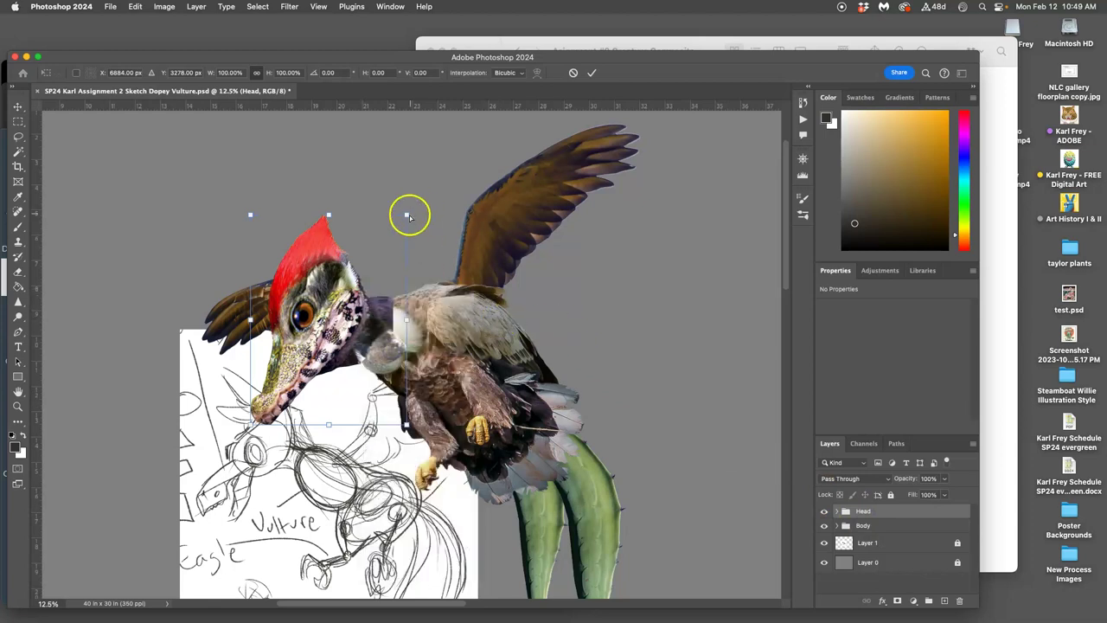
drag(410, 216, 436, 202)
drag(360, 406, 407, 417)
drag(258, 210, 257, 221)
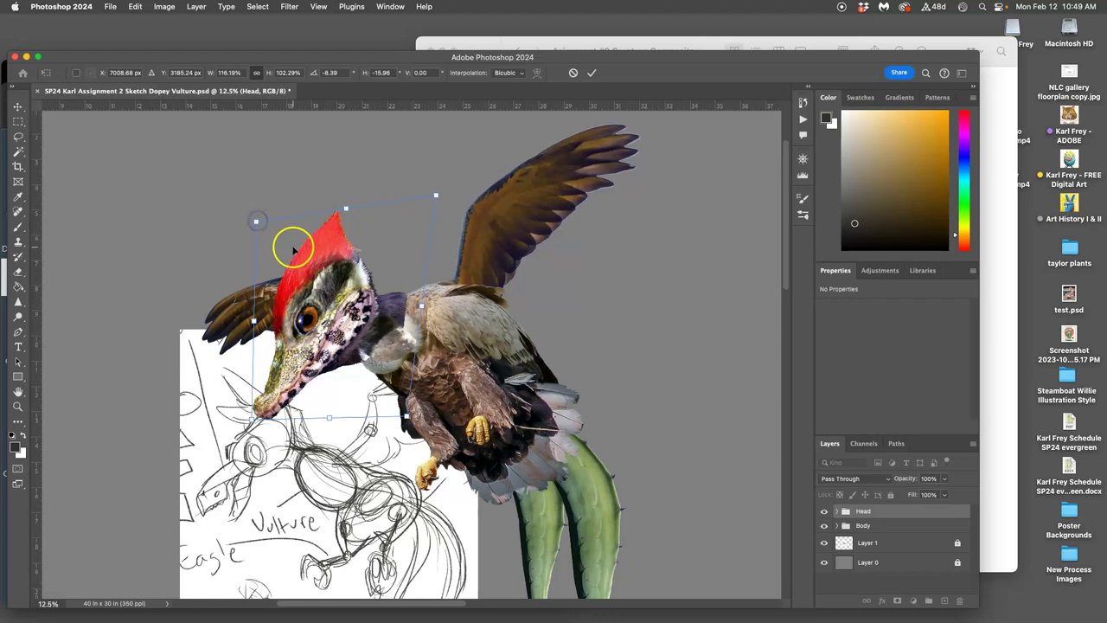
key(Return)
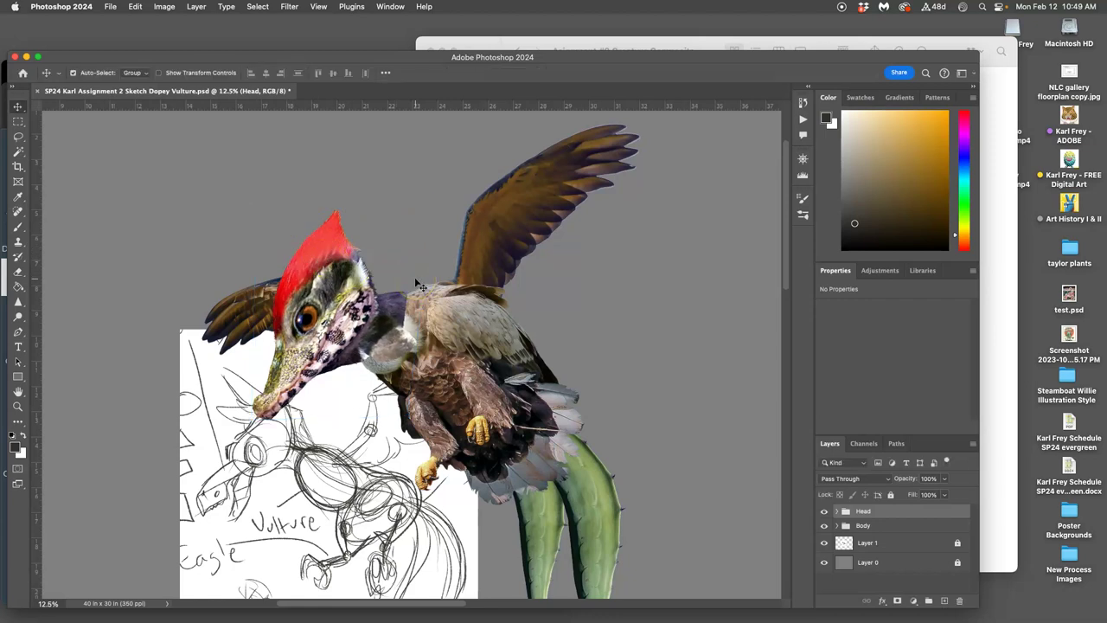
Step: Erase the neck's hard straight edge on Layer 2 in the Head group, using a size 300 Eraser at 100% opacity
key(super+equal)
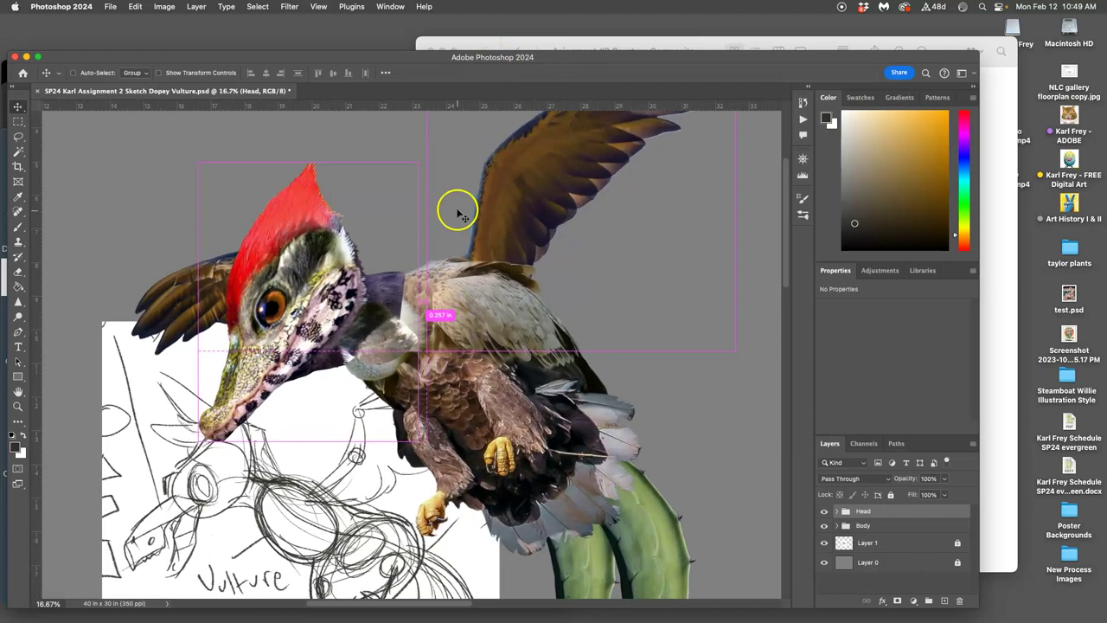
key(super+minus)
key(super+minus)
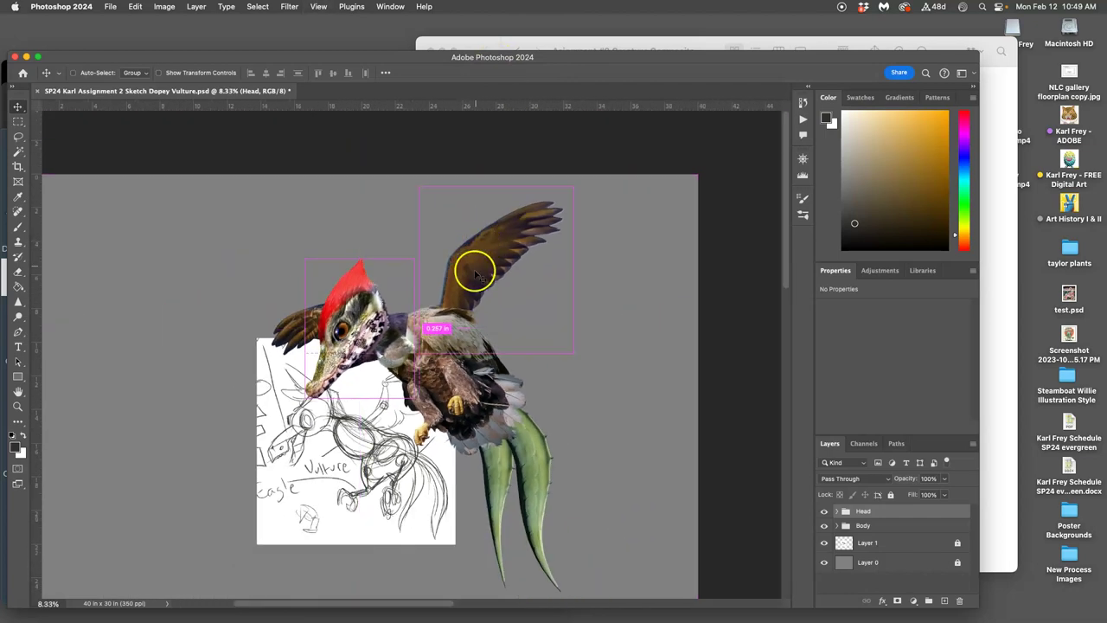
key(super+equal)
key(super+equal)
drag(400, 251, 427, 225)
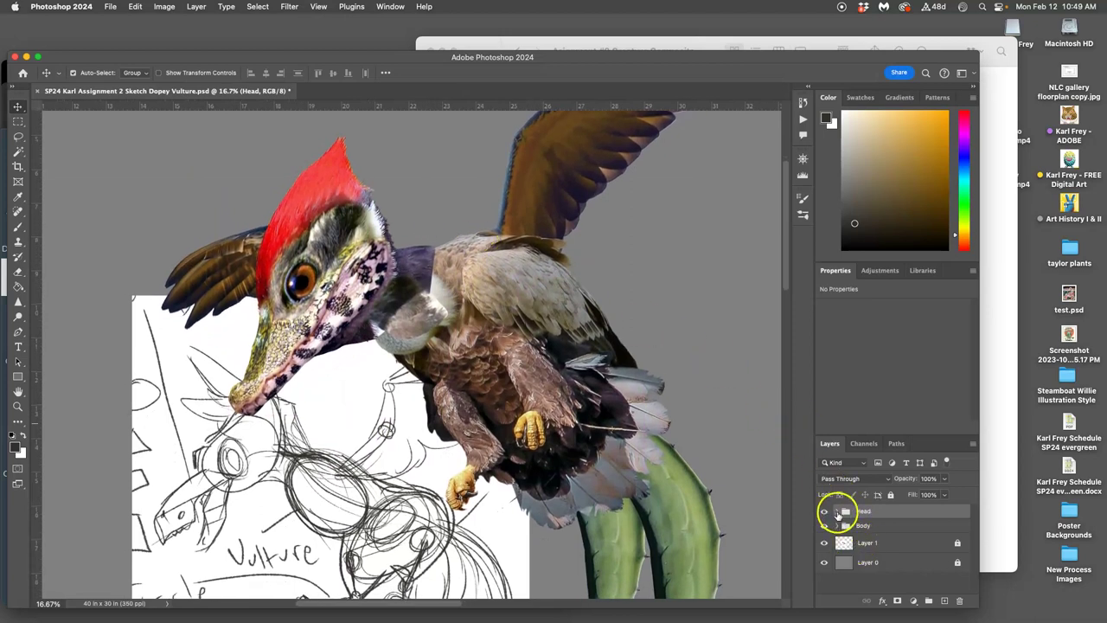
click(836, 511)
scroll(969, 527, down, 2)
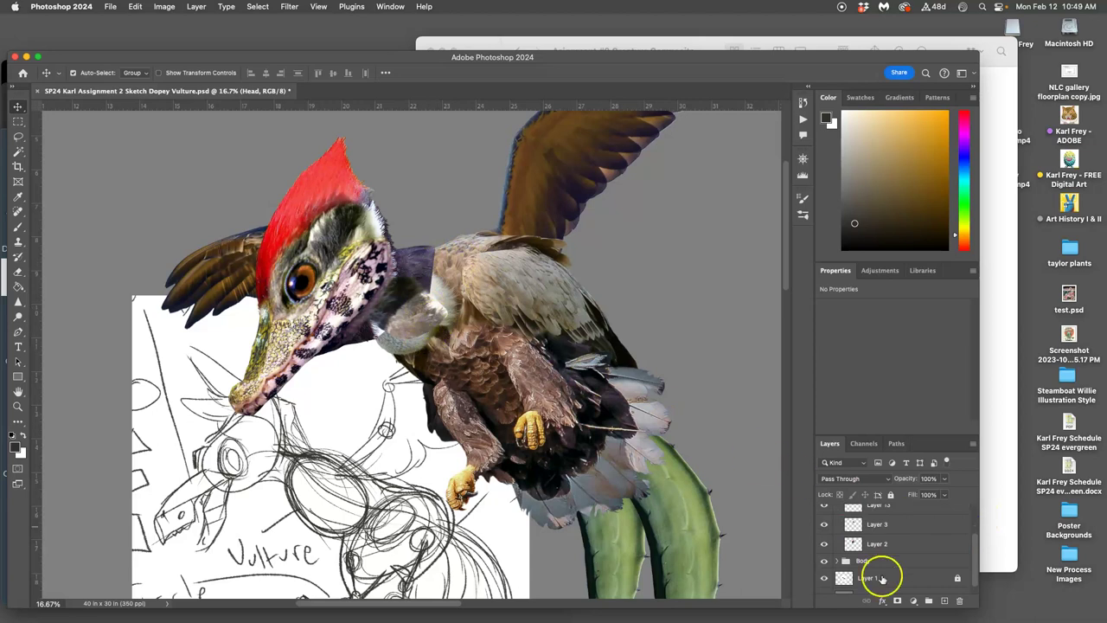
click(826, 543)
click(826, 544)
click(853, 540)
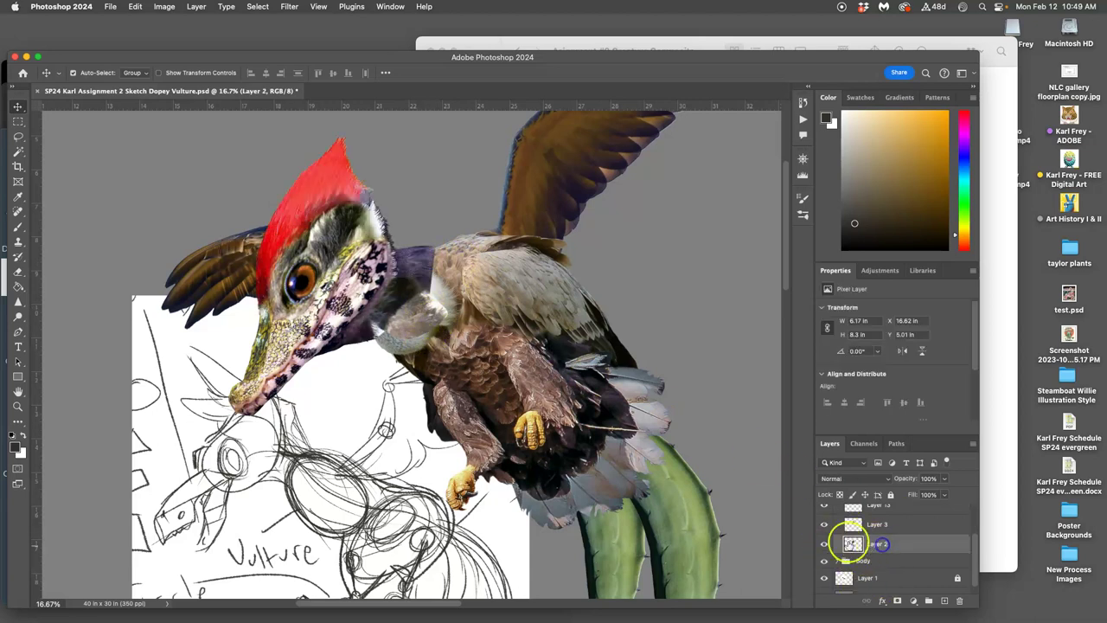
click(18, 272)
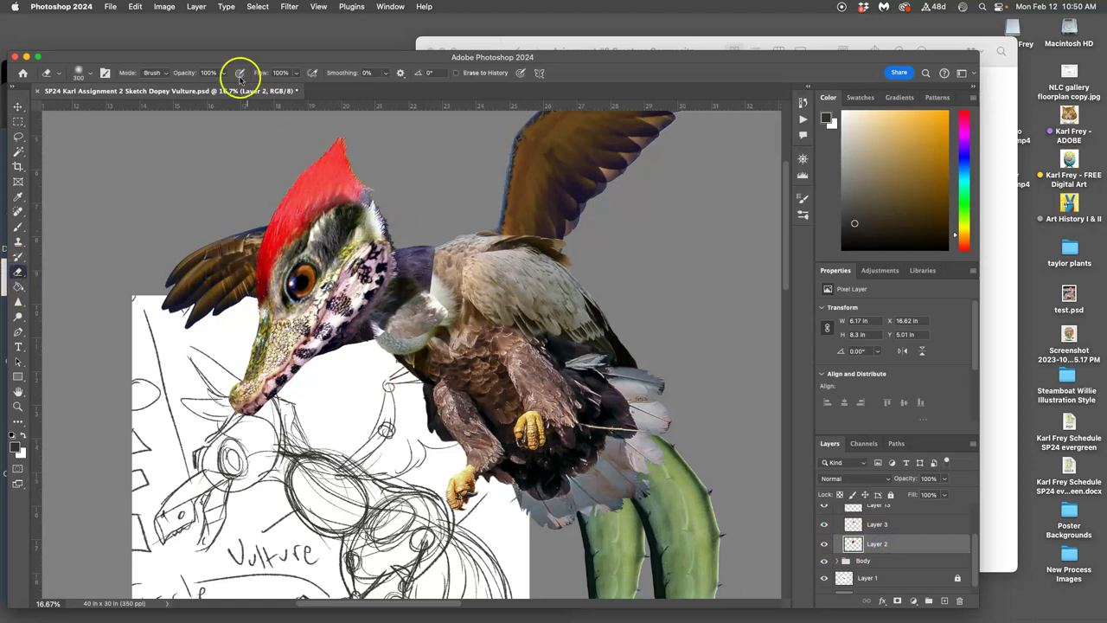
click(437, 258)
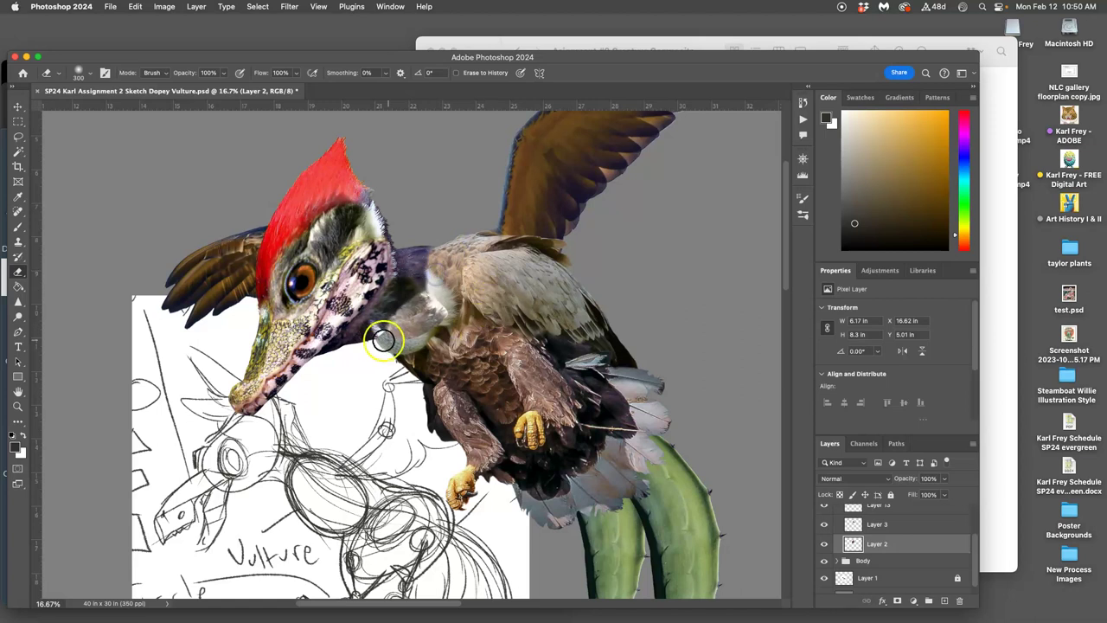
Step: Lower the Eraser opacity to 26% and softly blend the back of the neck on Layer 2 into the body's feathers
click(224, 74)
drag(203, 88, 188, 87)
click(421, 278)
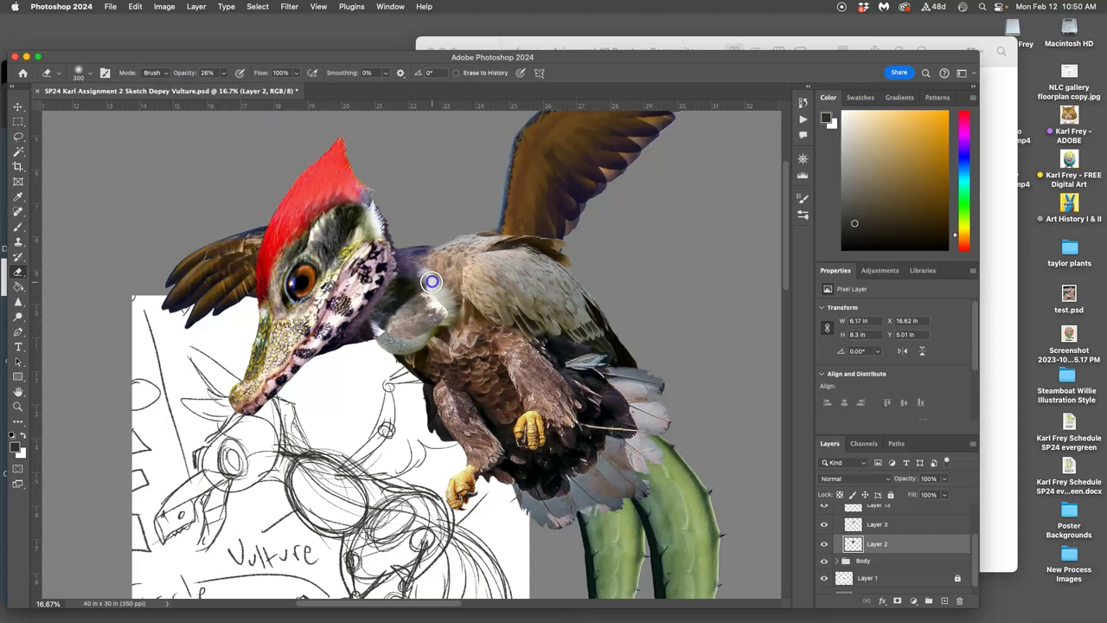
drag(442, 300, 431, 289)
drag(453, 304, 428, 300)
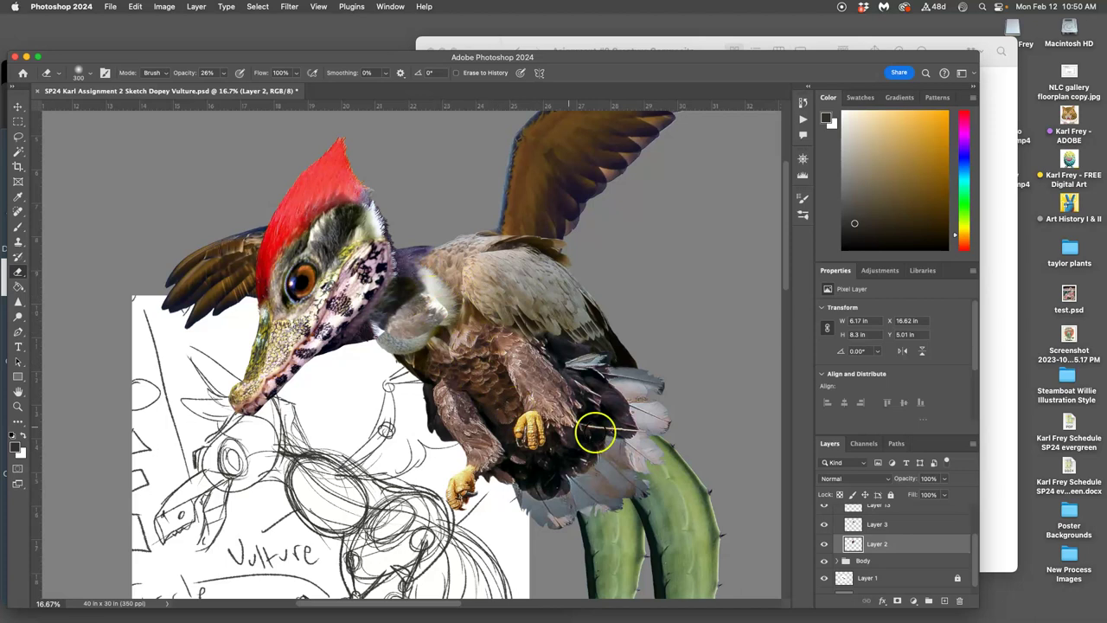
Step: Check what Layer 3 covers by toggling its visibility, and erase its outer neck edge with the Eraser at 100% opacity
click(824, 525)
click(824, 525)
click(824, 524)
click(824, 523)
click(859, 541)
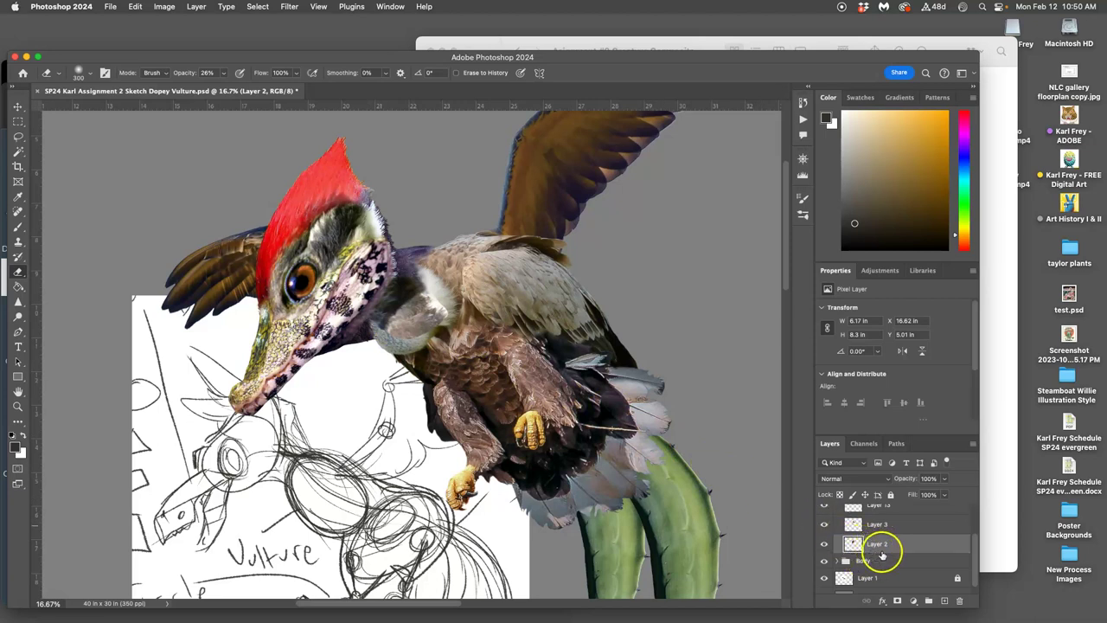
click(875, 525)
click(825, 525)
click(825, 524)
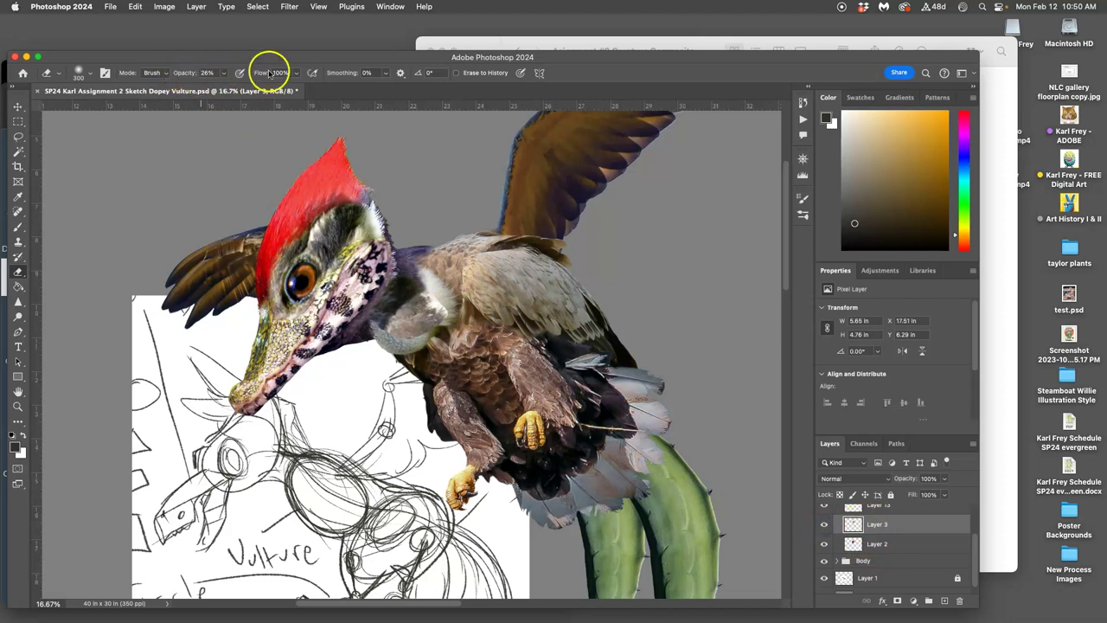
click(223, 73)
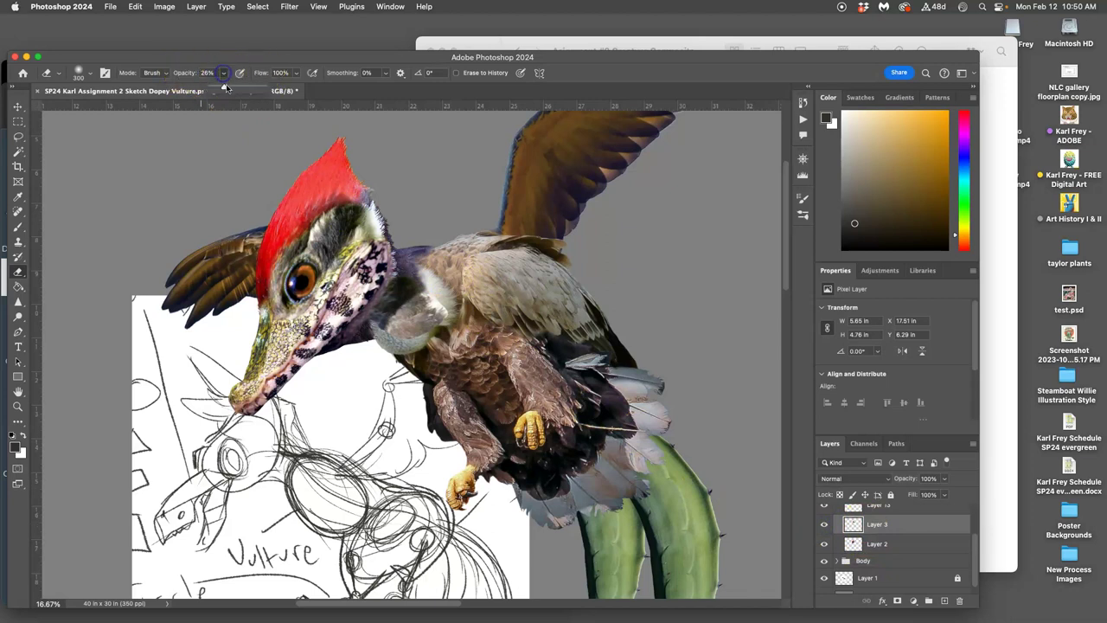
click(437, 298)
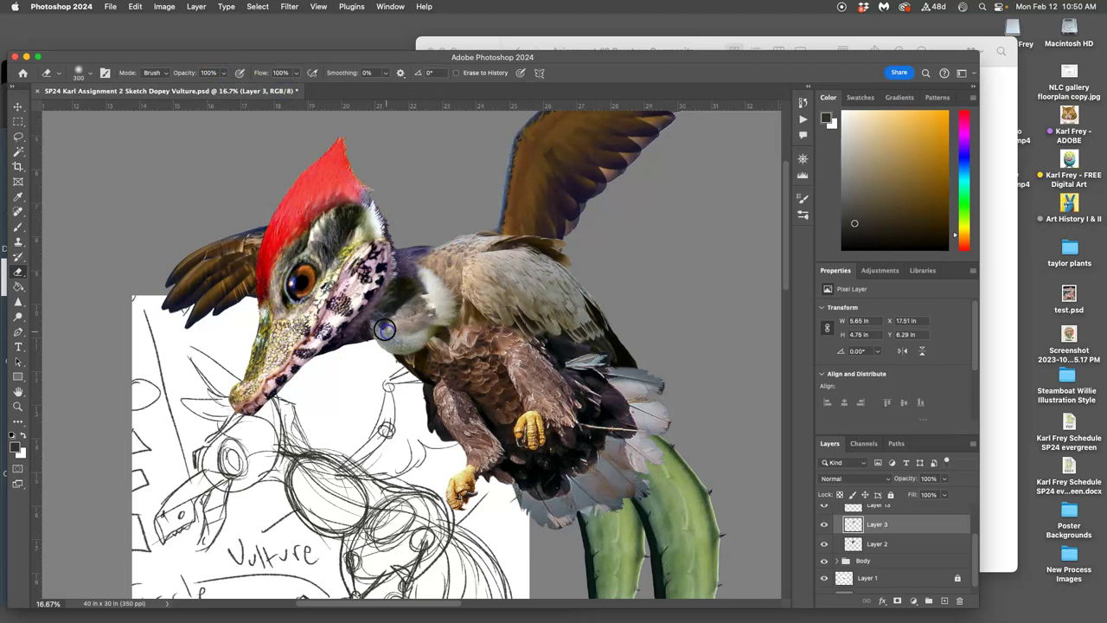
mouse_move(380, 325)
mouse_down()
mouse_move(421, 354)
mouse_move(425, 341)
mouse_move(411, 349)
mouse_move(379, 328)
mouse_up()
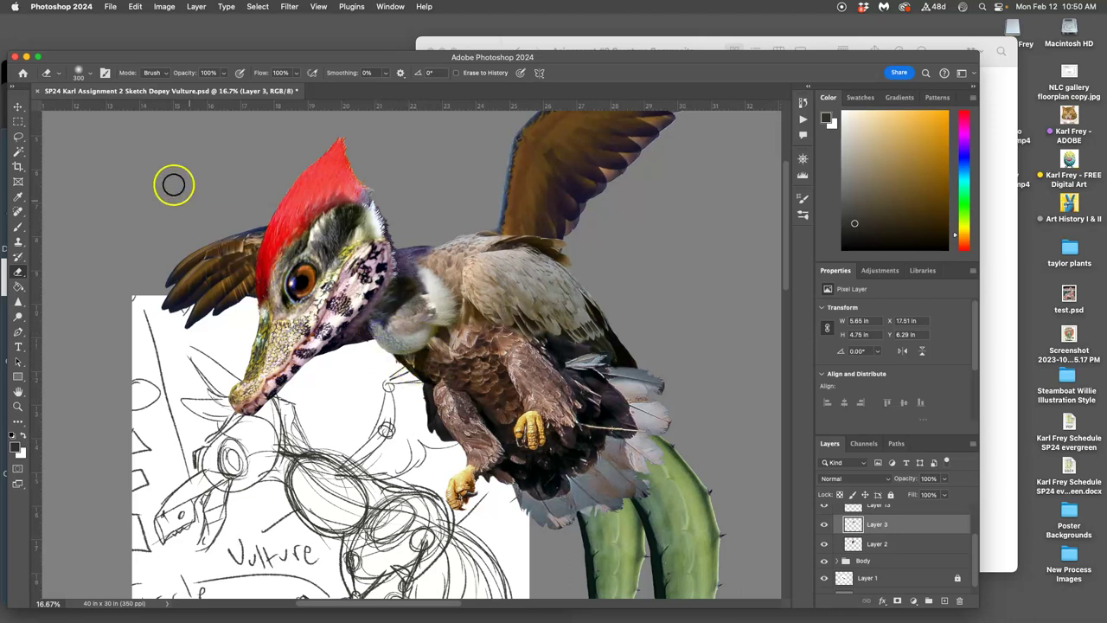
Step: Set the Eraser opacity to 54%, fade Layer 3 across the middle of the neck, and check it by toggling the layer
click(224, 74)
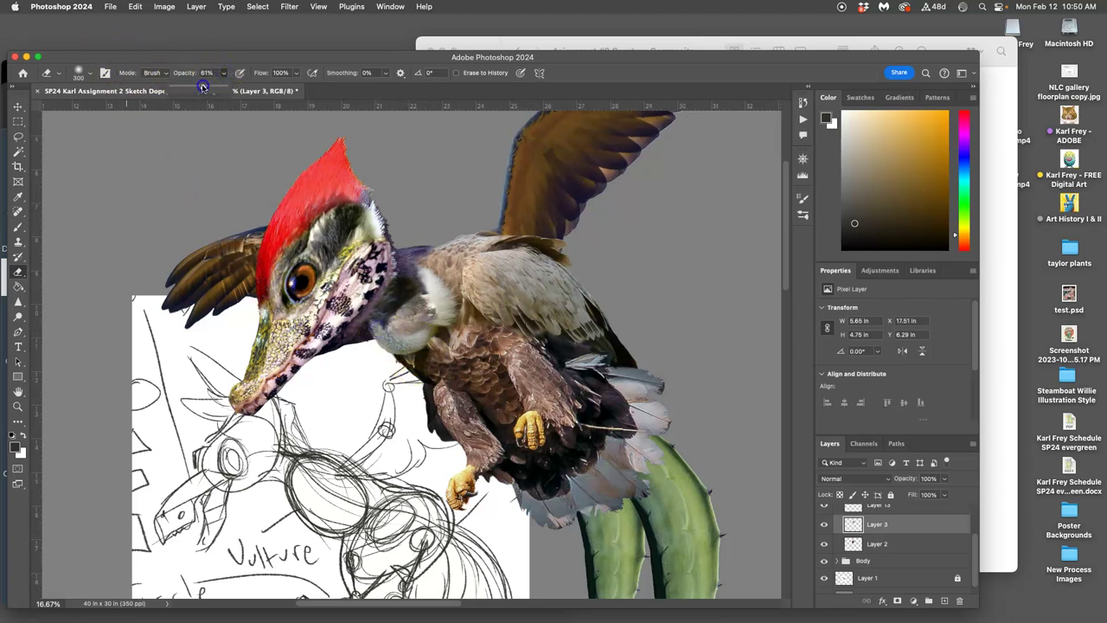
drag(410, 288, 431, 316)
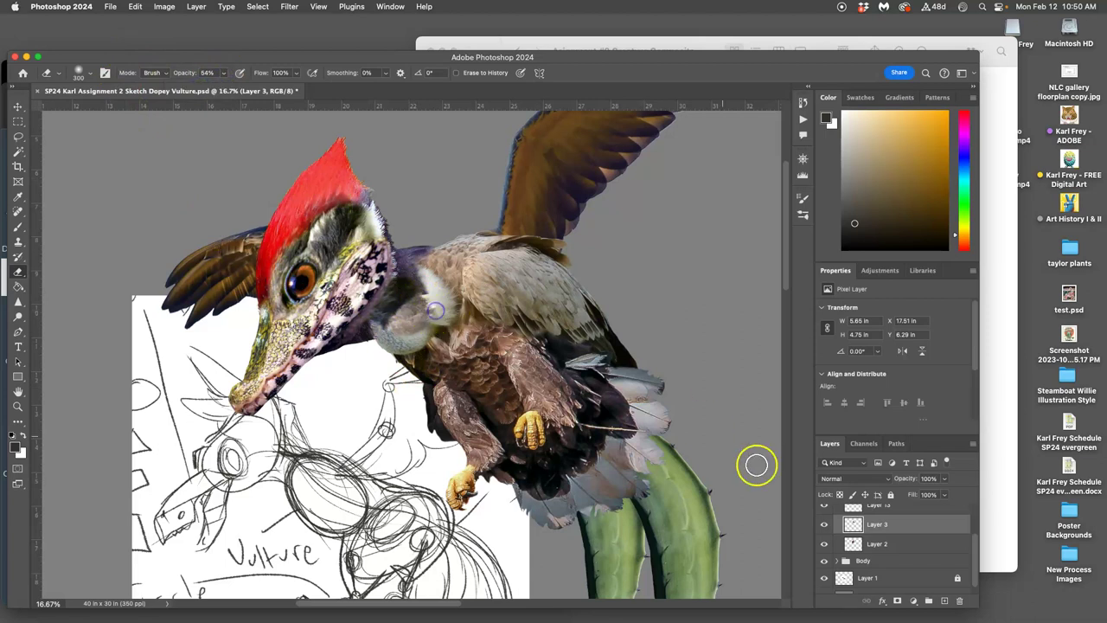
click(823, 524)
click(824, 524)
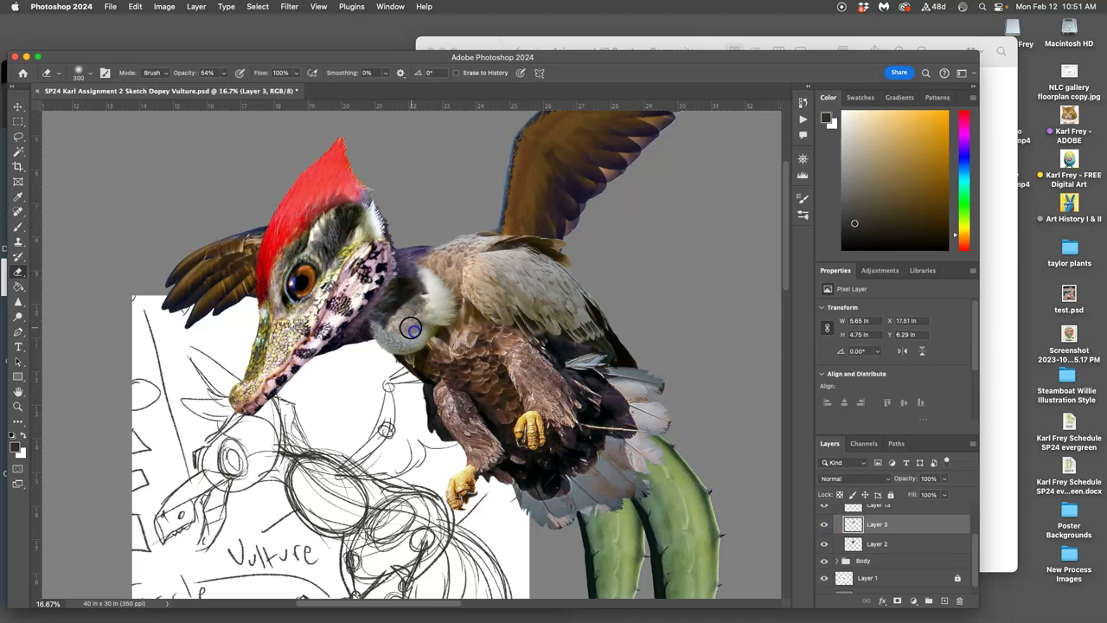
Step: Reduce the Eraser opacity to 26% and lightly fade Layer 3 along the lower neck toward the white ruff
click(223, 73)
drag(226, 88, 213, 88)
click(325, 192)
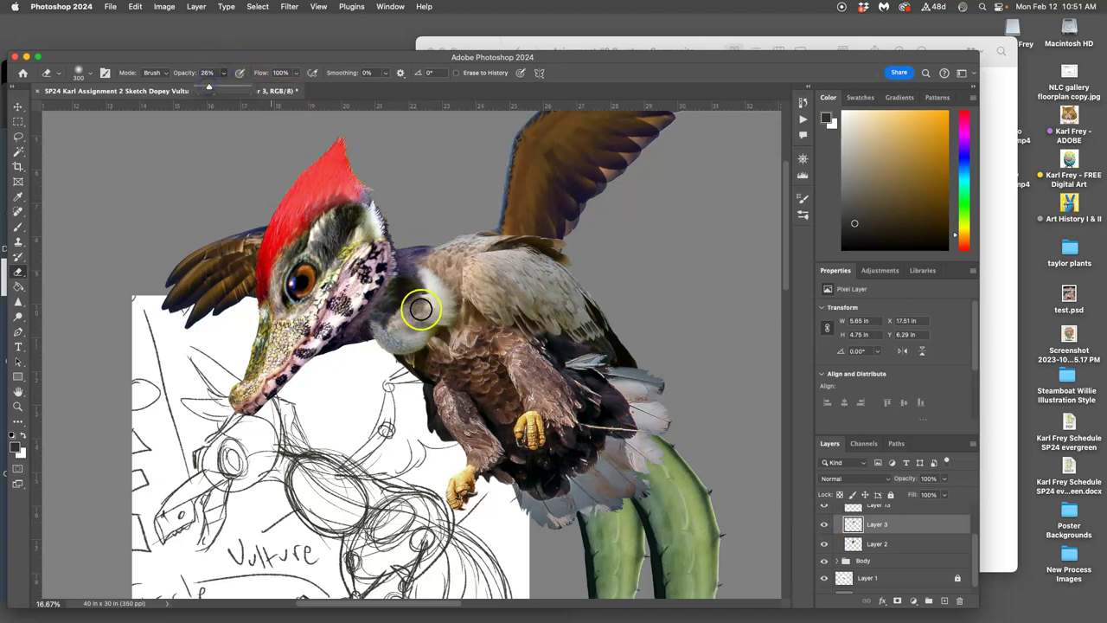
drag(395, 328, 426, 307)
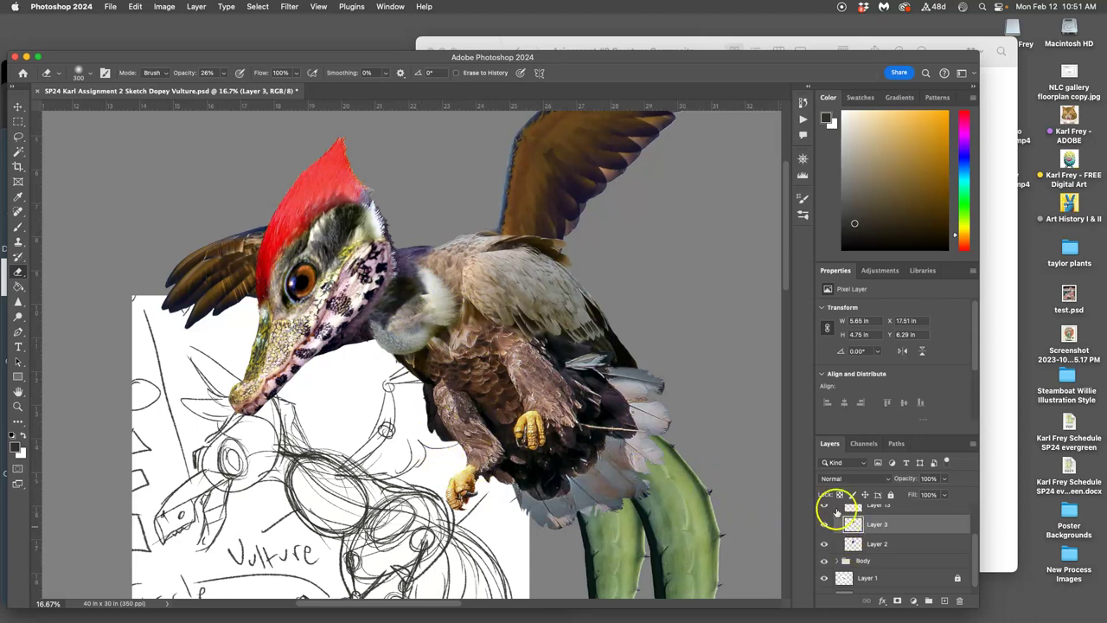
Step: Compare Layers 13 and 3 by toggling their visibility, and softly erase Layer 13 where the neck meets the jaw
click(855, 510)
click(825, 514)
click(825, 514)
drag(973, 537, 975, 523)
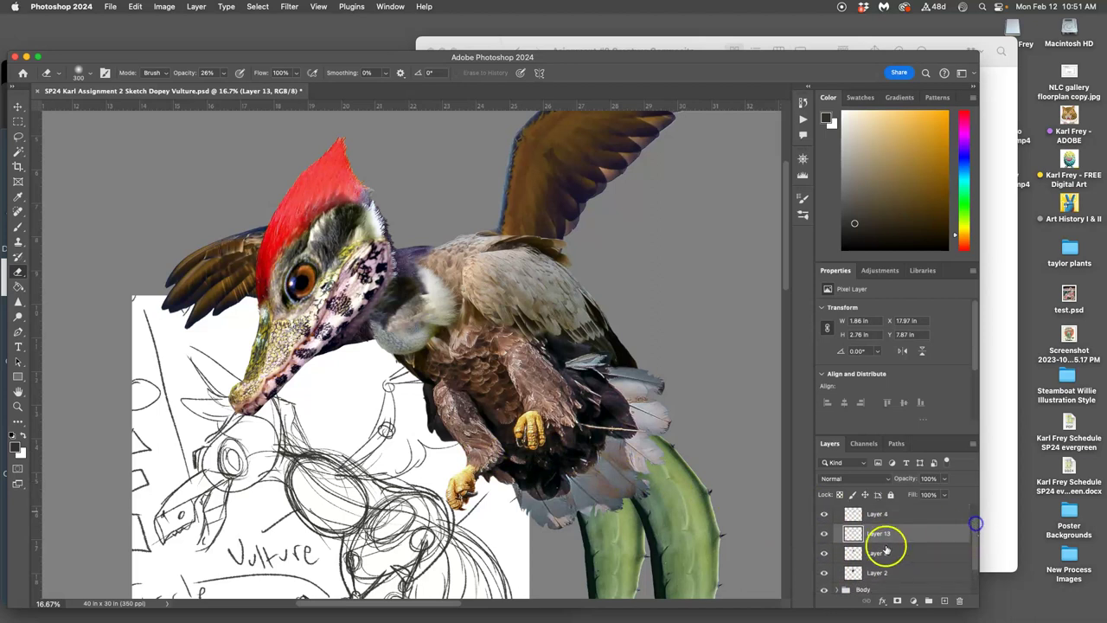
click(825, 553)
click(824, 553)
click(824, 553)
click(824, 553)
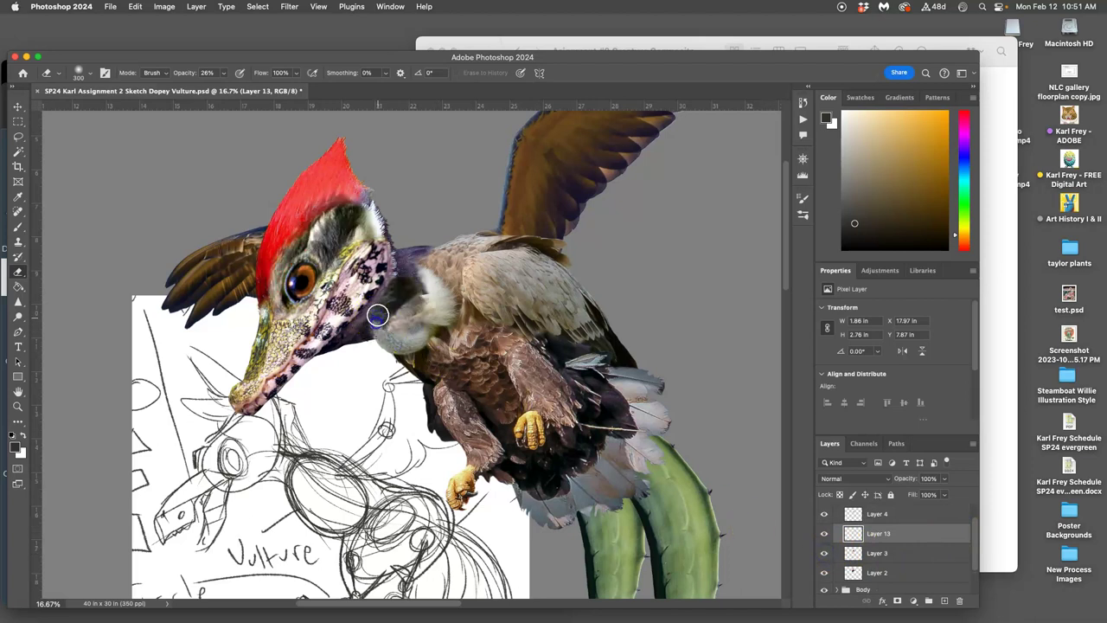
drag(379, 309, 377, 335)
drag(411, 267, 400, 296)
click(823, 533)
click(823, 533)
Step: Softly erase Layer 3 between the jaw and the white ruff, lowering the Eraser opacity to 11%
click(833, 559)
mouse_move(445, 302)
mouse_down()
mouse_move(409, 275)
mouse_move(407, 290)
mouse_move(476, 289)
mouse_move(386, 305)
mouse_move(377, 359)
mouse_move(385, 304)
mouse_move(390, 334)
mouse_up()
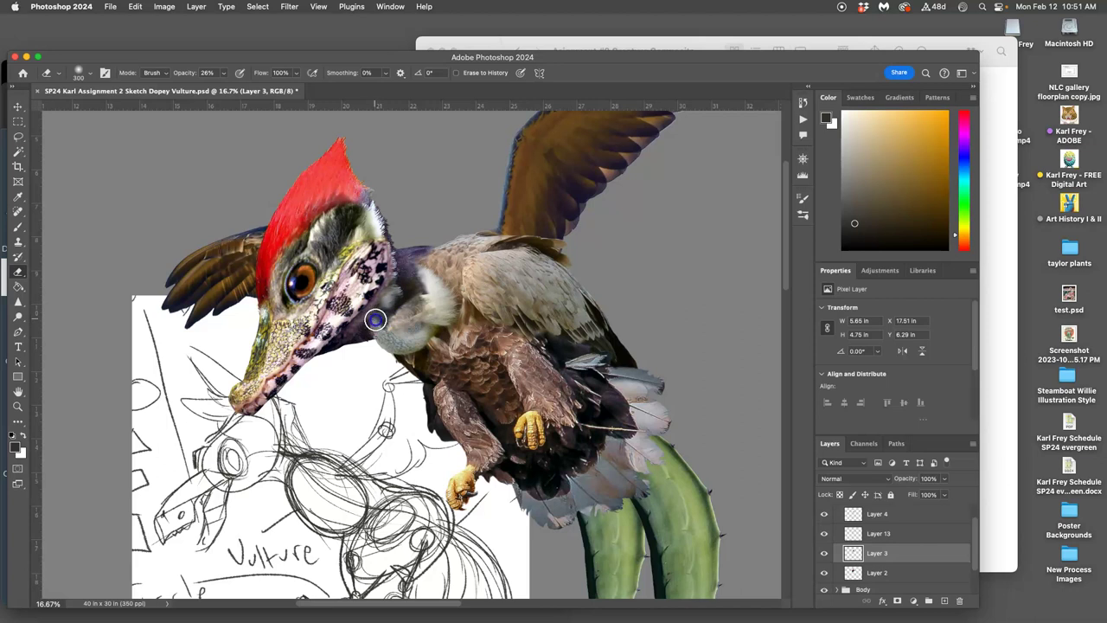
mouse_move(498, 301)
mouse_down()
mouse_move(526, 292)
mouse_move(440, 344)
mouse_move(397, 318)
mouse_up()
click(224, 73)
click(406, 317)
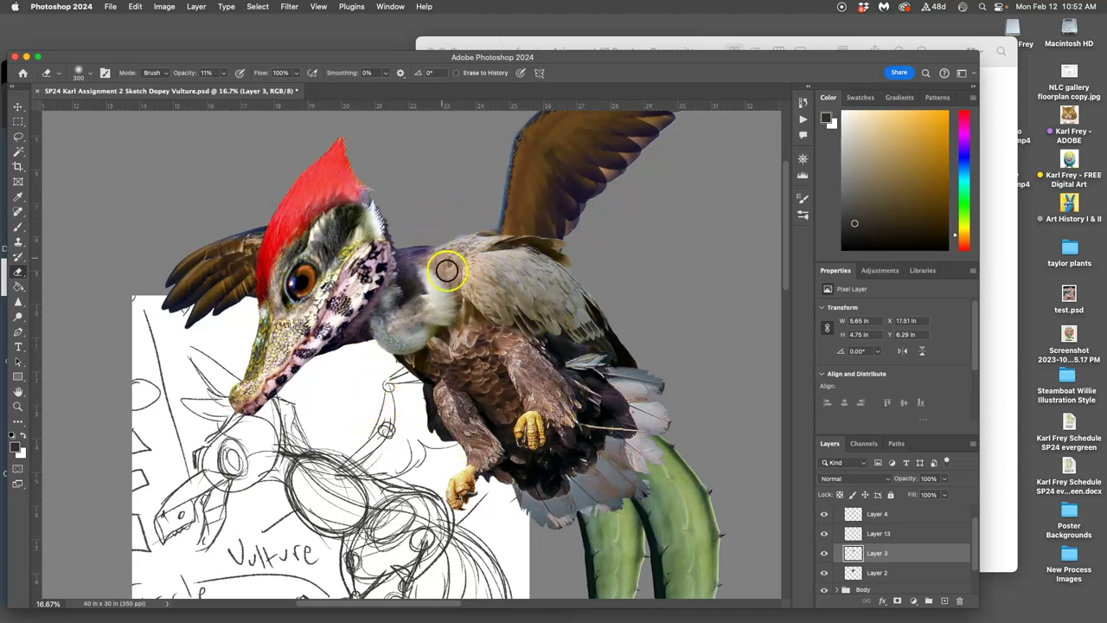
Step: Compare Layers 3 and 2 by toggling their visibility, and lightly fade Layer 2 along the neck beside the ruff
click(825, 554)
click(824, 554)
click(824, 573)
click(824, 572)
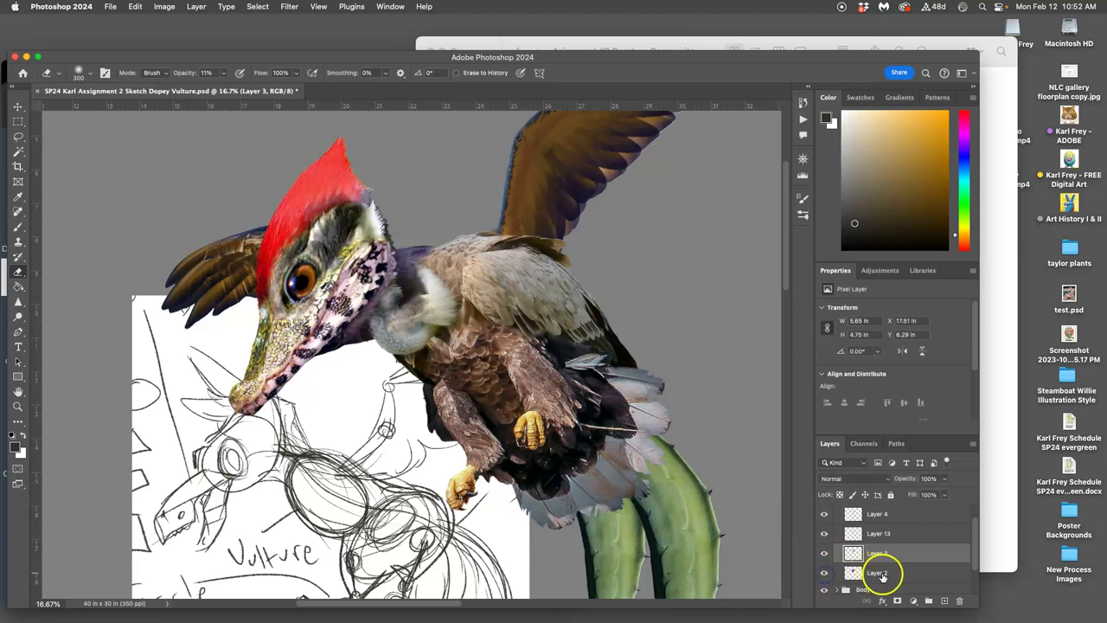
click(880, 572)
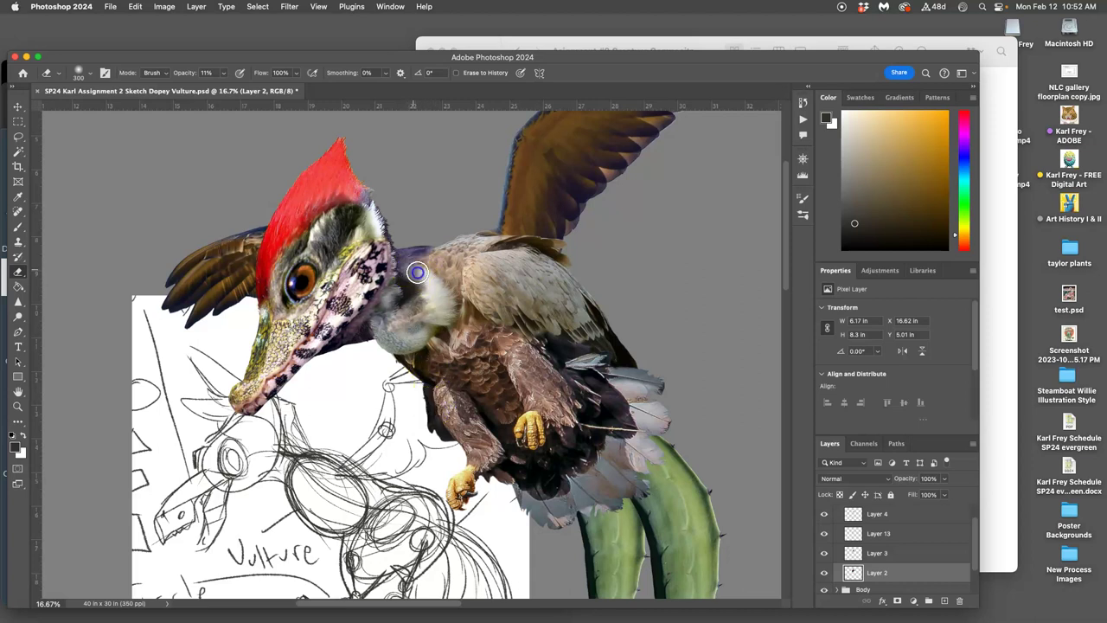
drag(408, 270, 418, 295)
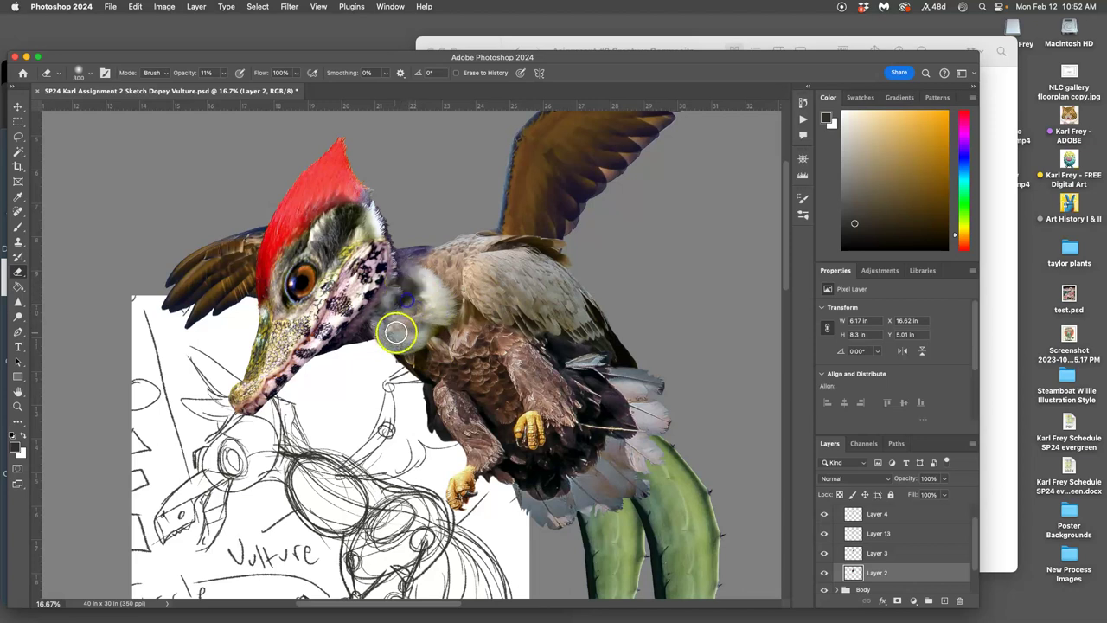
mouse_move(406, 316)
mouse_down()
mouse_move(403, 344)
mouse_move(398, 274)
mouse_up()
mouse_move(450, 420)
mouse_down()
mouse_move(559, 541)
mouse_move(564, 473)
mouse_move(549, 421)
mouse_move(418, 328)
mouse_move(400, 292)
mouse_move(568, 407)
mouse_move(558, 424)
mouse_move(570, 390)
mouse_up()
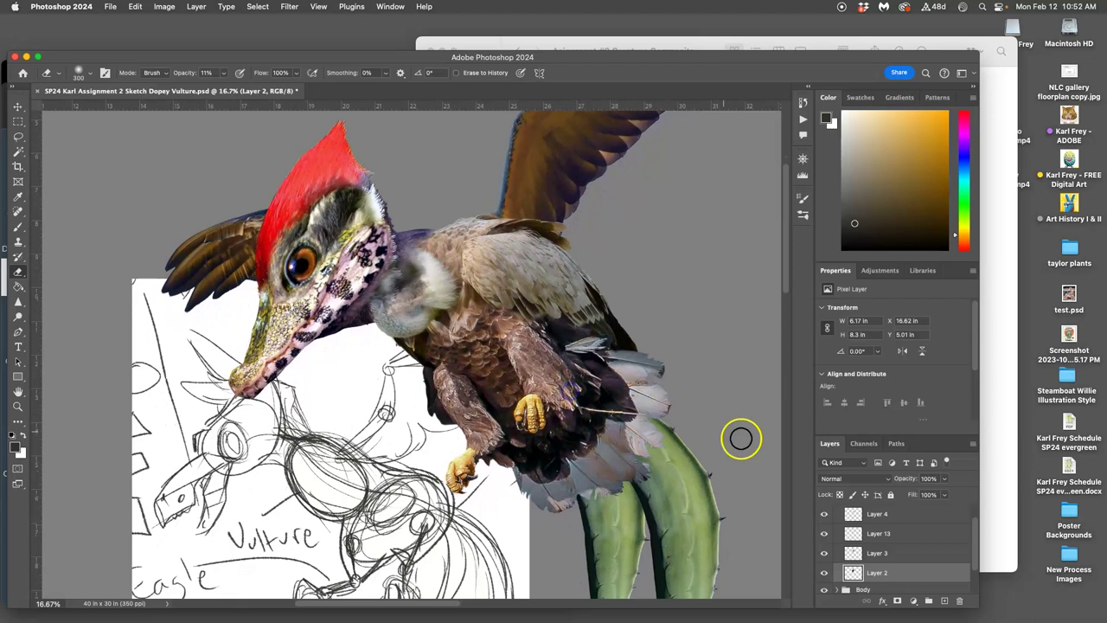
Step: Identify Layer 4 by toggling its visibility, and apply a midtone Color Balance of +10, +15, +12 to it
click(857, 514)
click(824, 514)
click(823, 514)
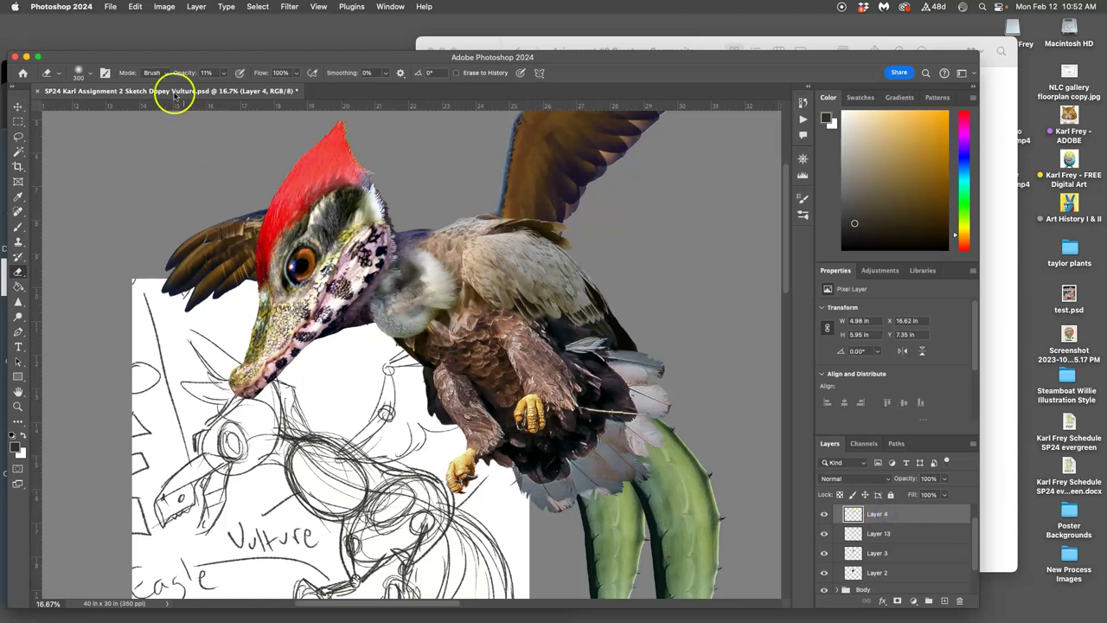
click(164, 7)
mouse_move(165, 40)
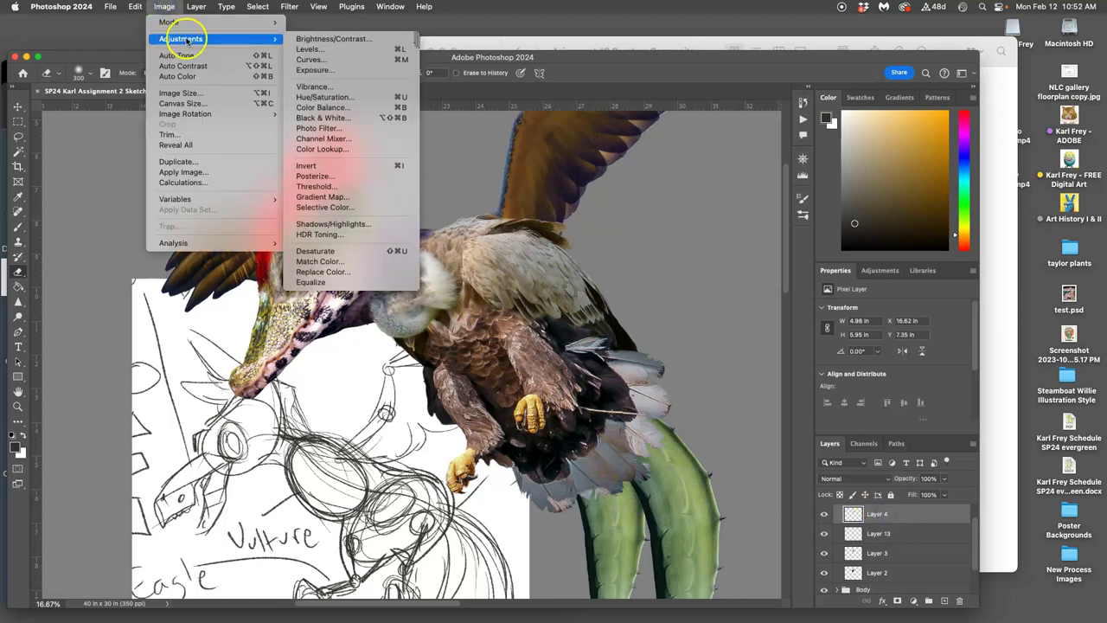
click(324, 107)
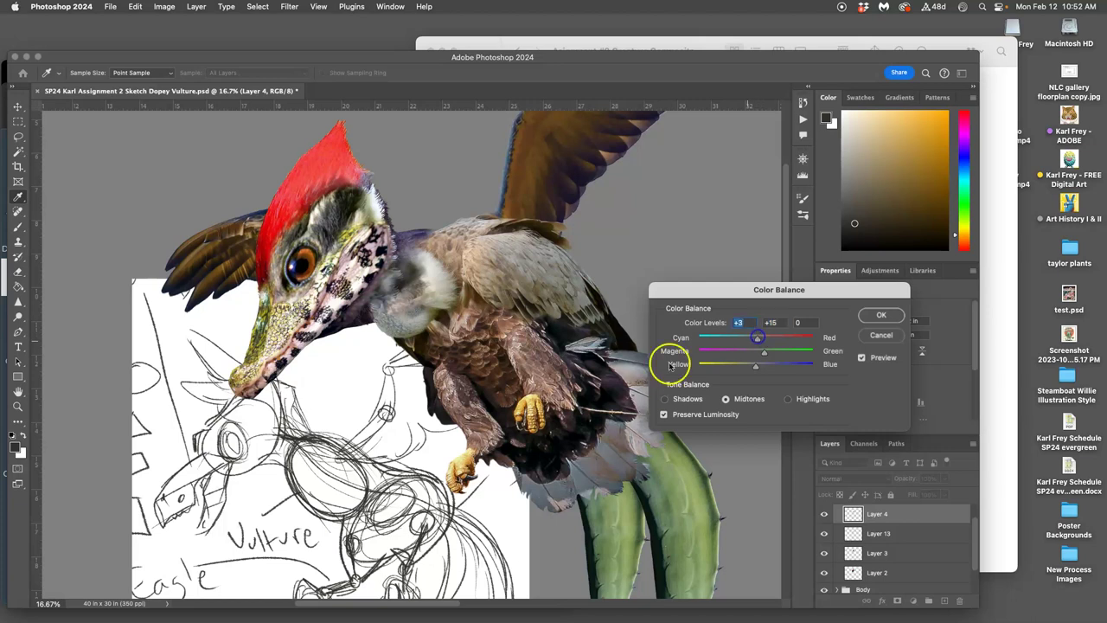
drag(757, 364, 757, 365)
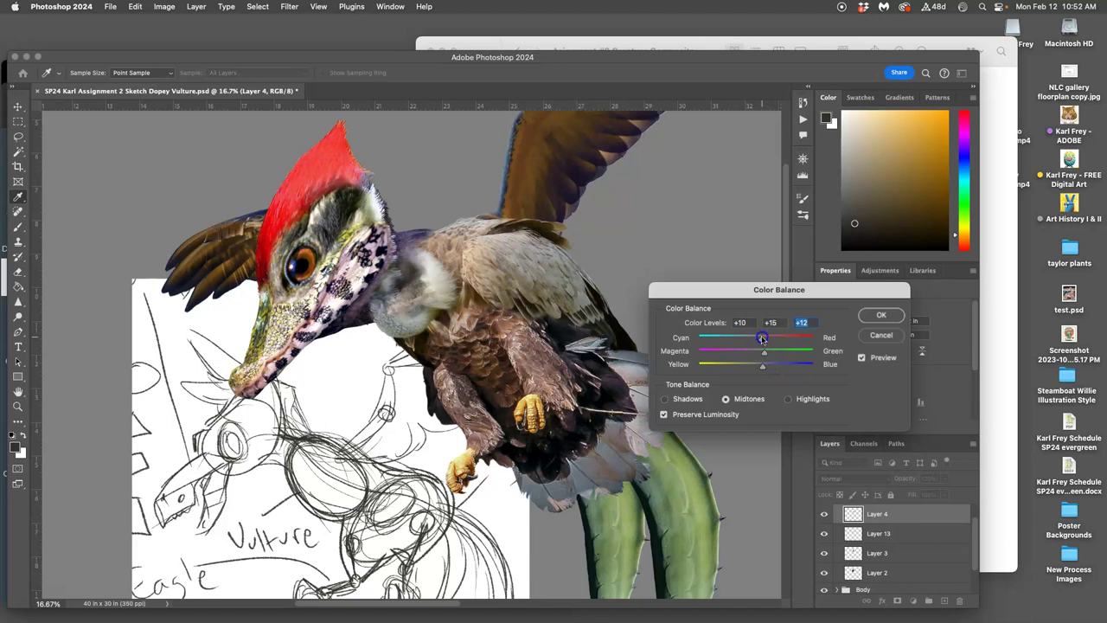
click(882, 314)
key(e)
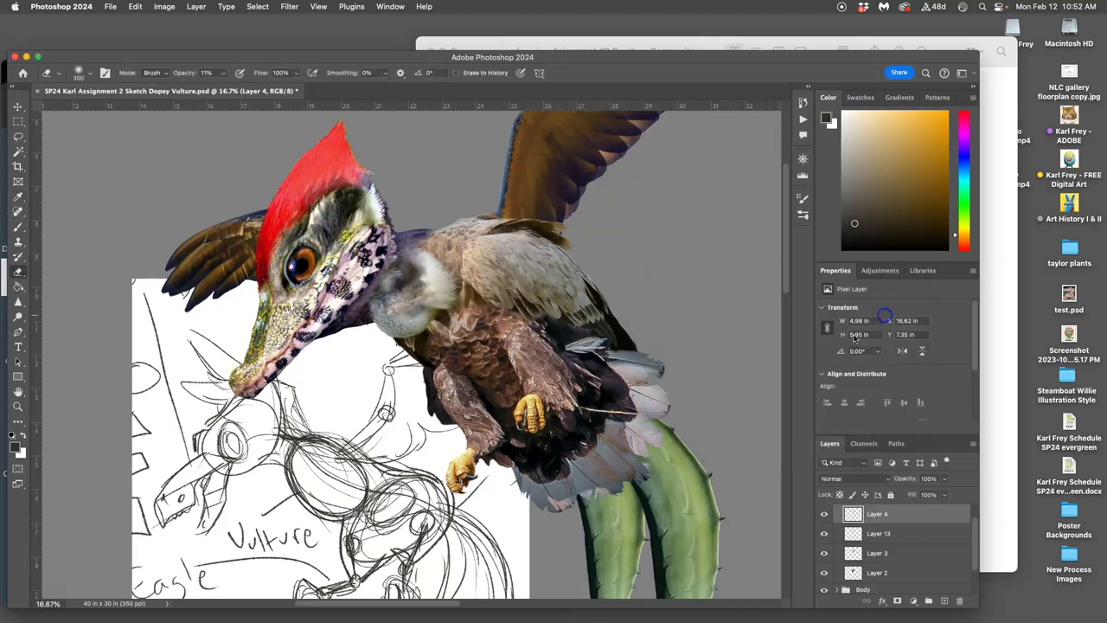
Step: Save the document with the whole creature in view, and hide the reference sketch on Layer 1
key(super+minus)
key(super+minus)
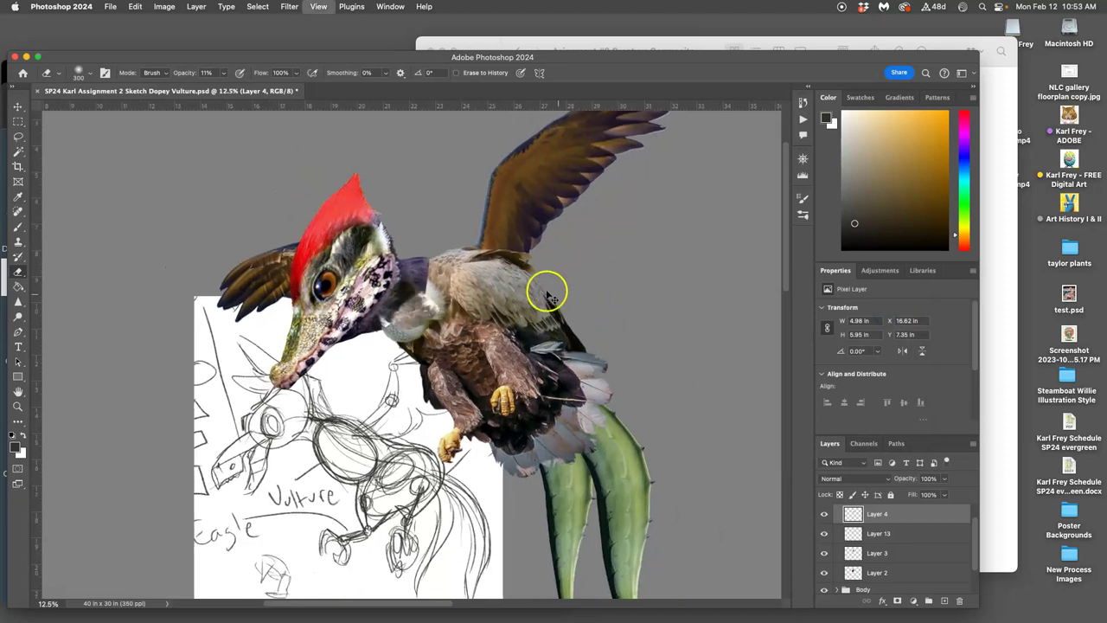
key(super+minus)
drag(556, 304, 584, 261)
key(super+s)
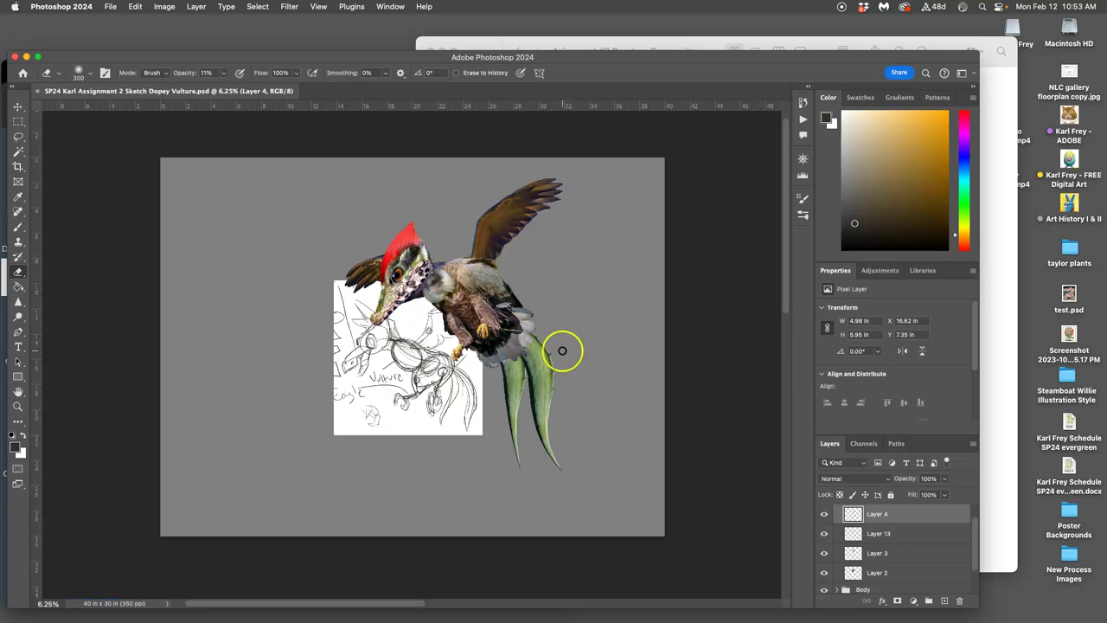
scroll(865, 528, down, 2)
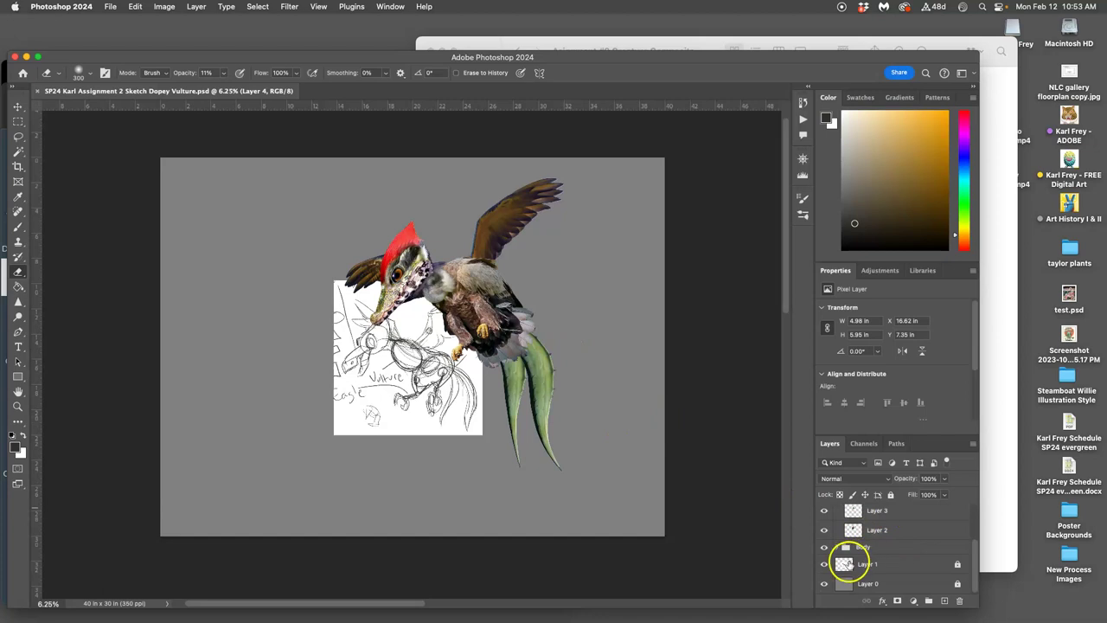
click(823, 565)
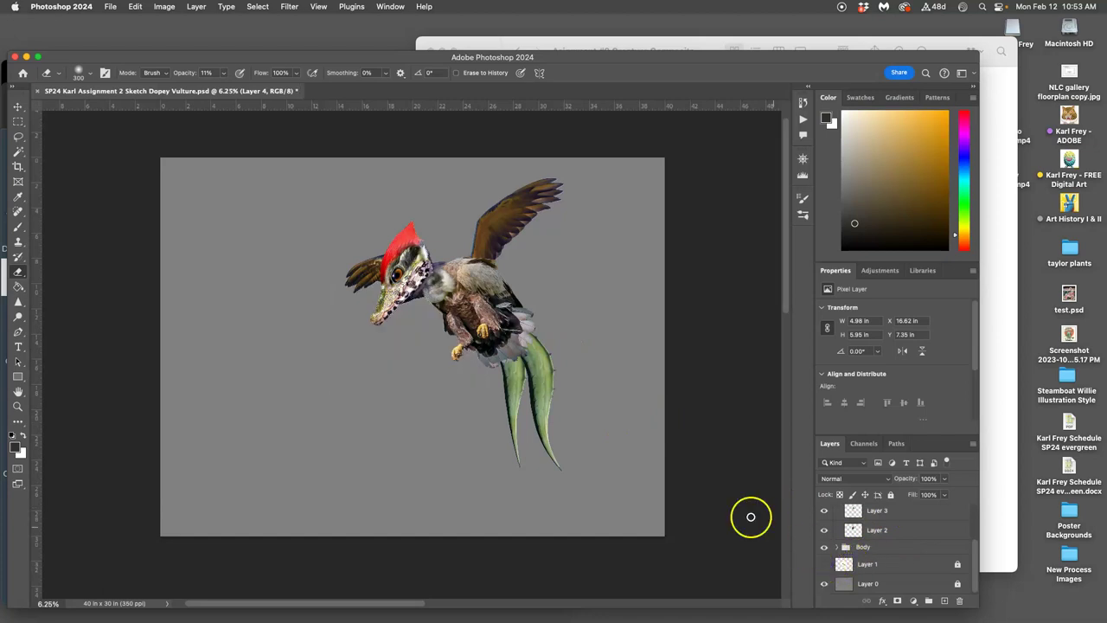
Step: Crop the canvas closely around the creature to about 19.2 by 25.1 inches
click(17, 166)
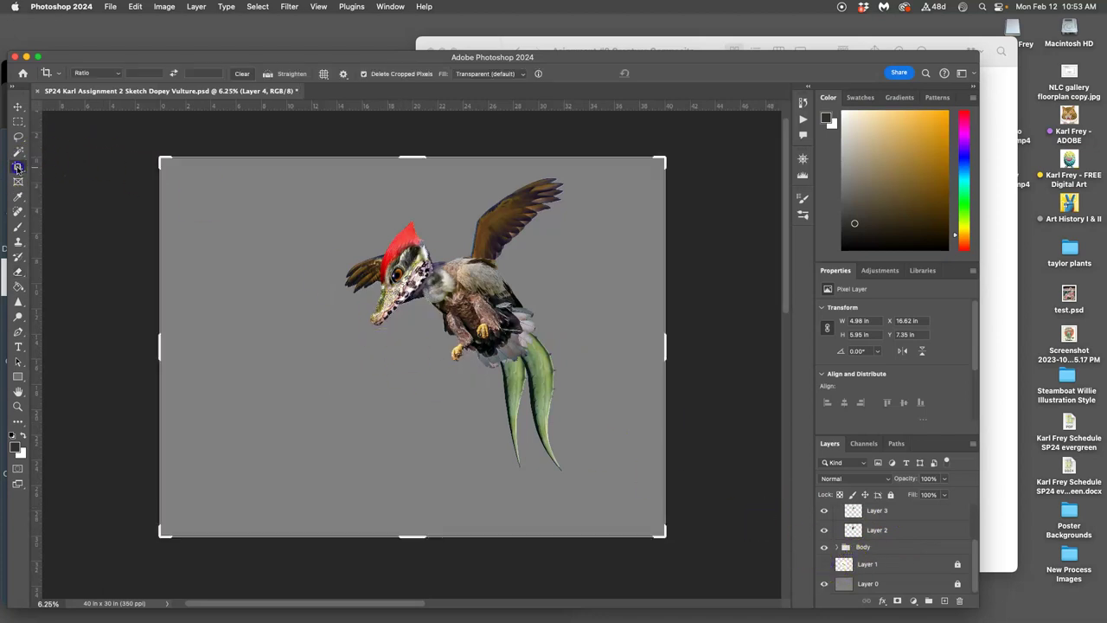
drag(161, 161, 249, 165)
drag(580, 517, 532, 504)
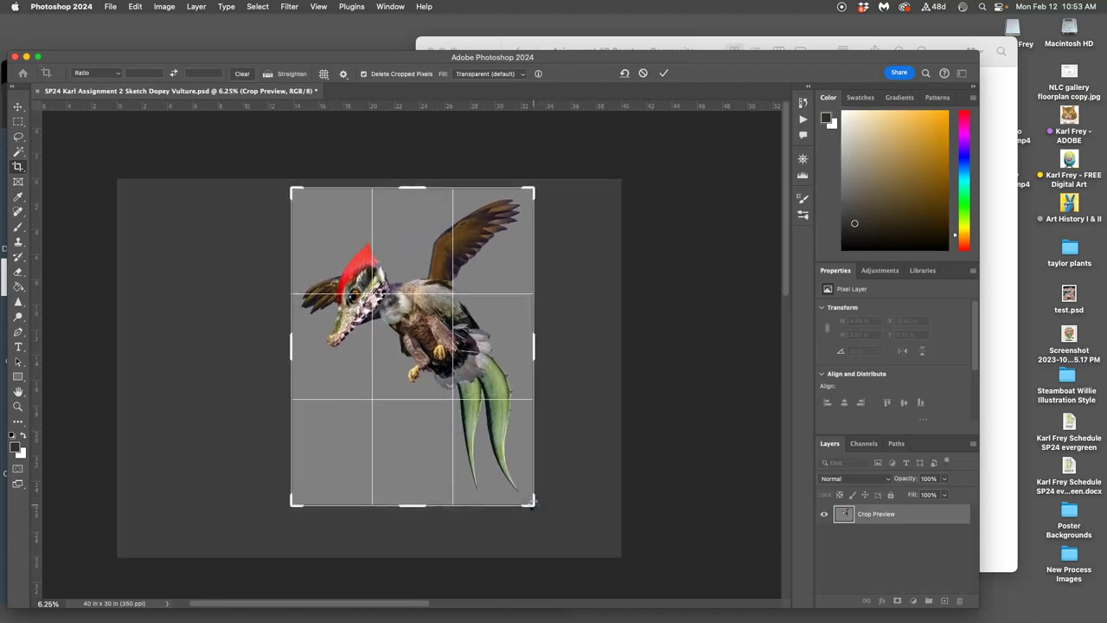
key(Return)
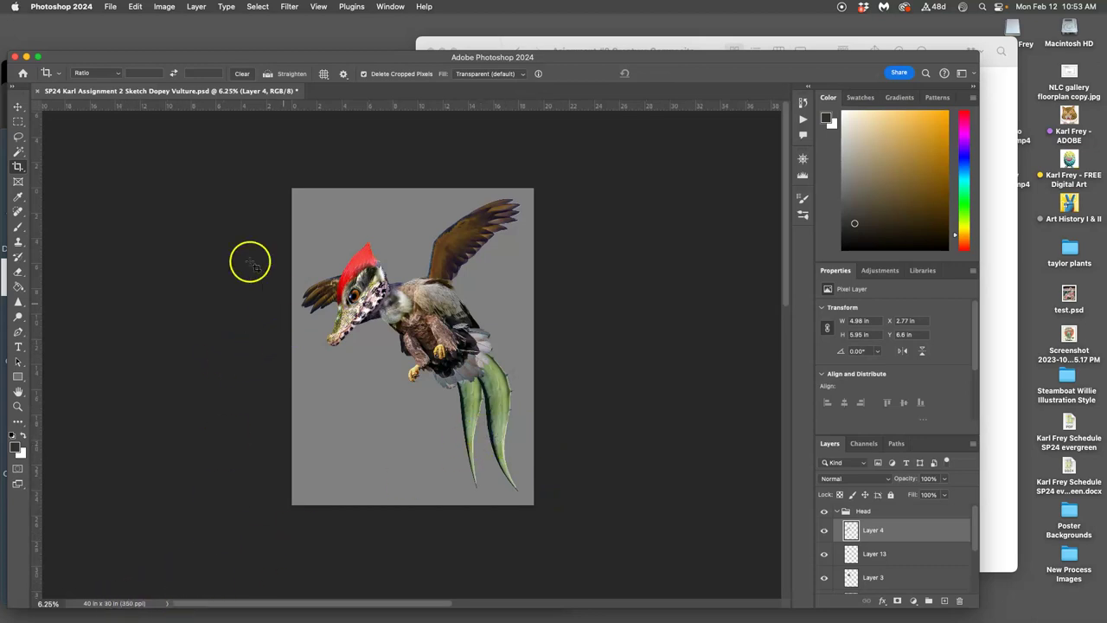
Step: Check the cropped document's dimensions and resolution in Image Size
click(164, 6)
click(179, 93)
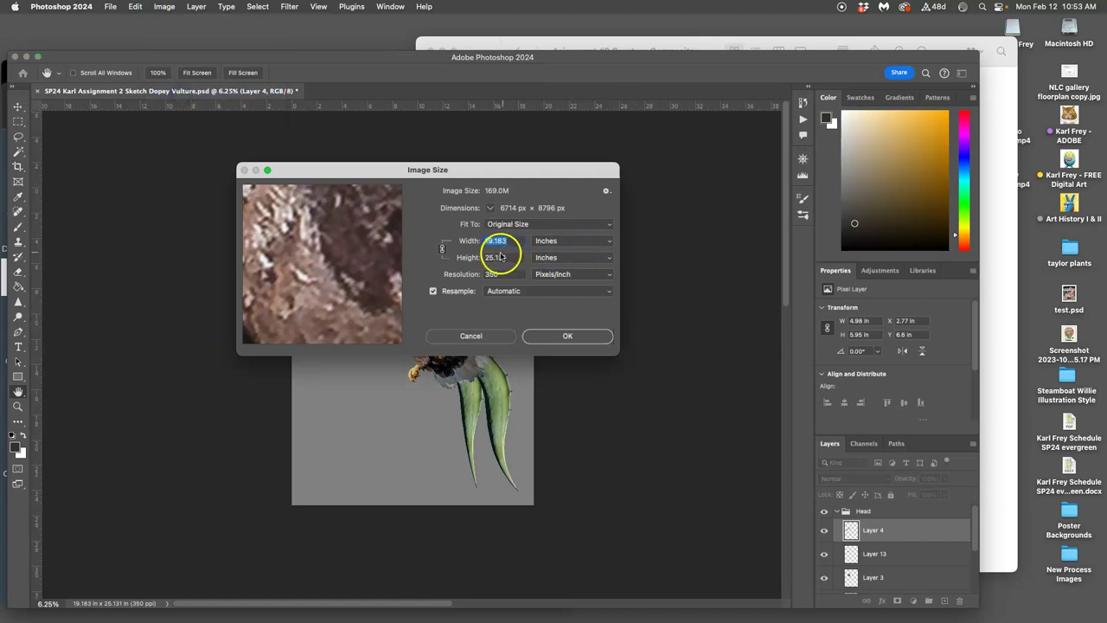
click(566, 336)
key(c)
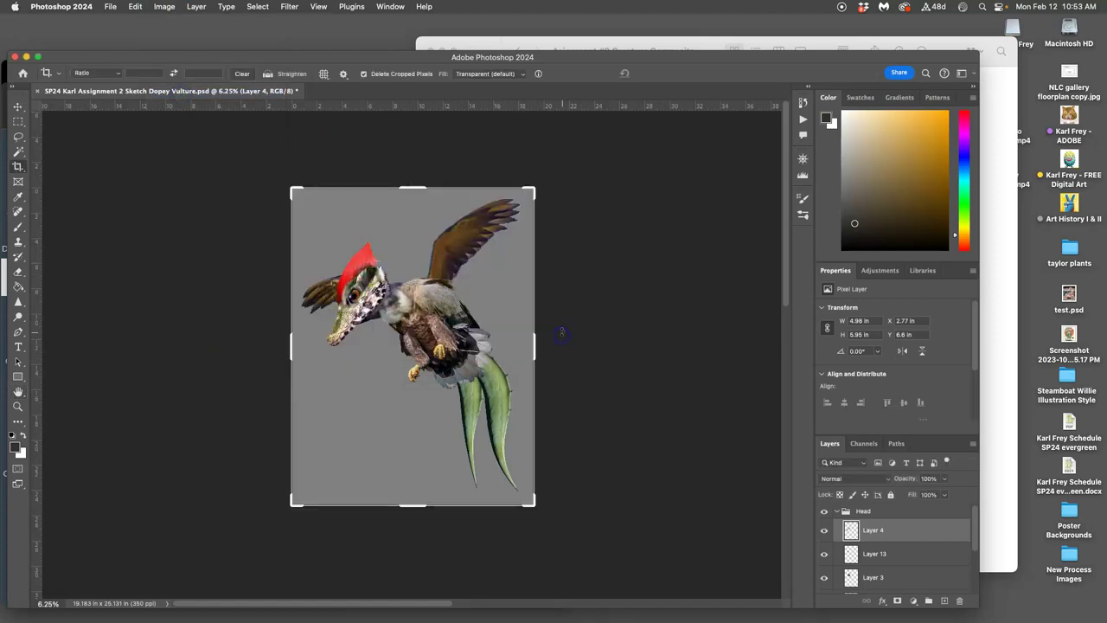
Step: Examine the edges of the red crest and the head blending at 100% zoom
key(super+equal)
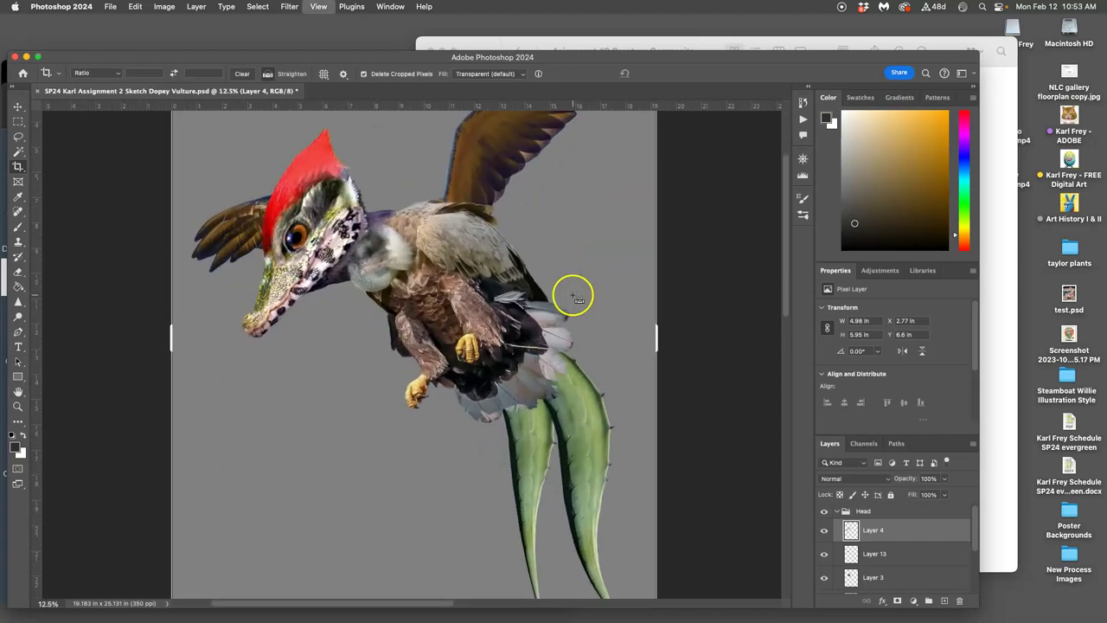
key(super+equal)
key(super+equal)
key(super+equal)
key(super+equal)
scroll(543, 293, up, 10)
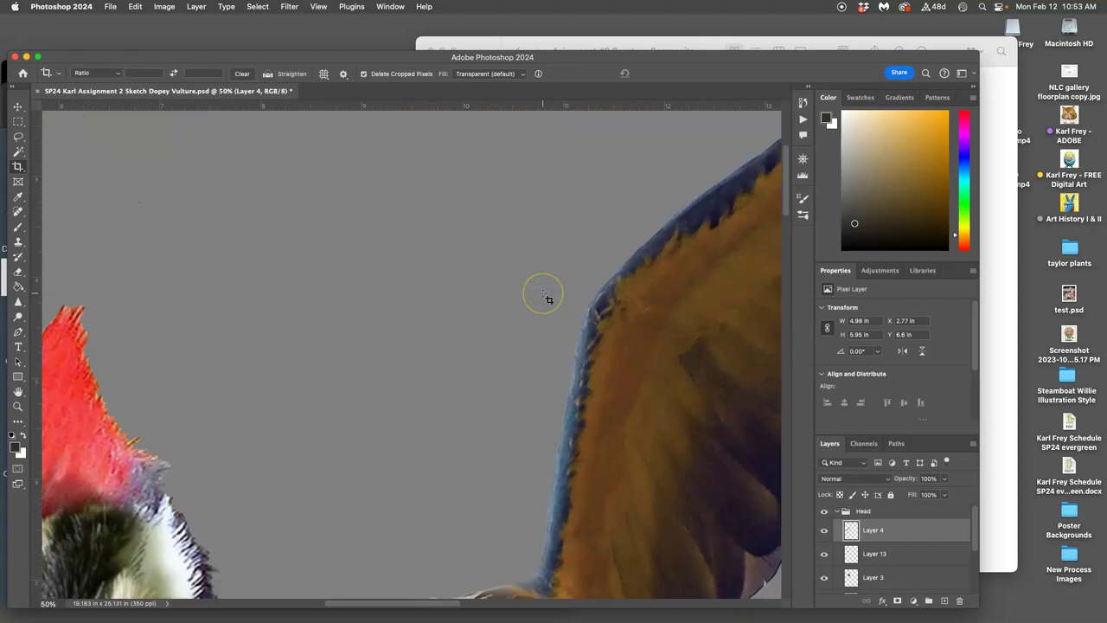
scroll(543, 296, down, 5)
scroll(527, 291, left, 8)
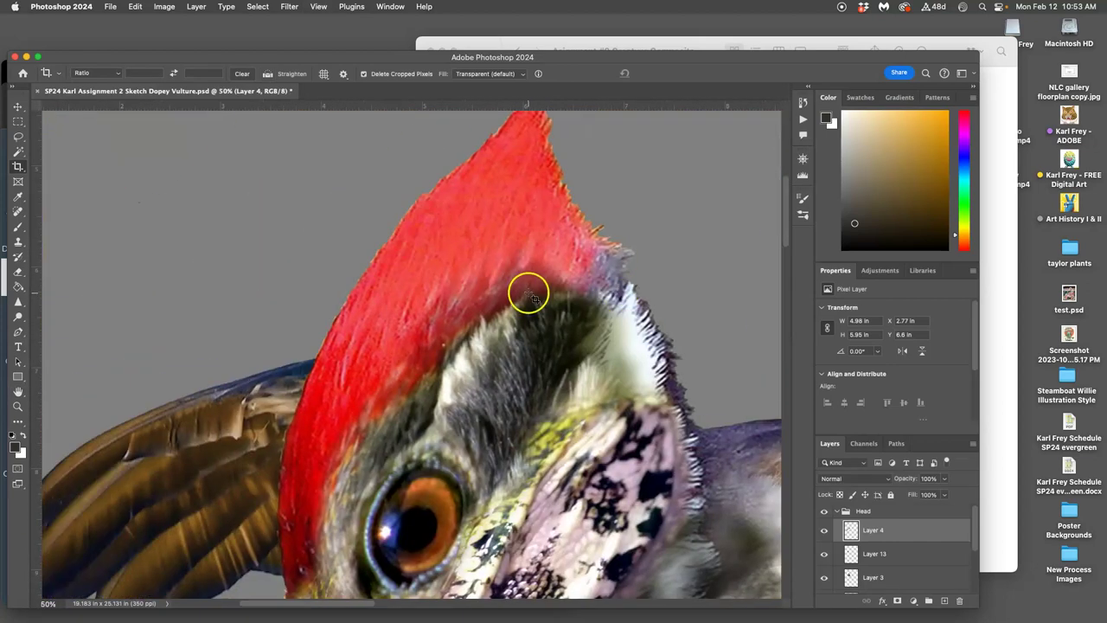
click(318, 7)
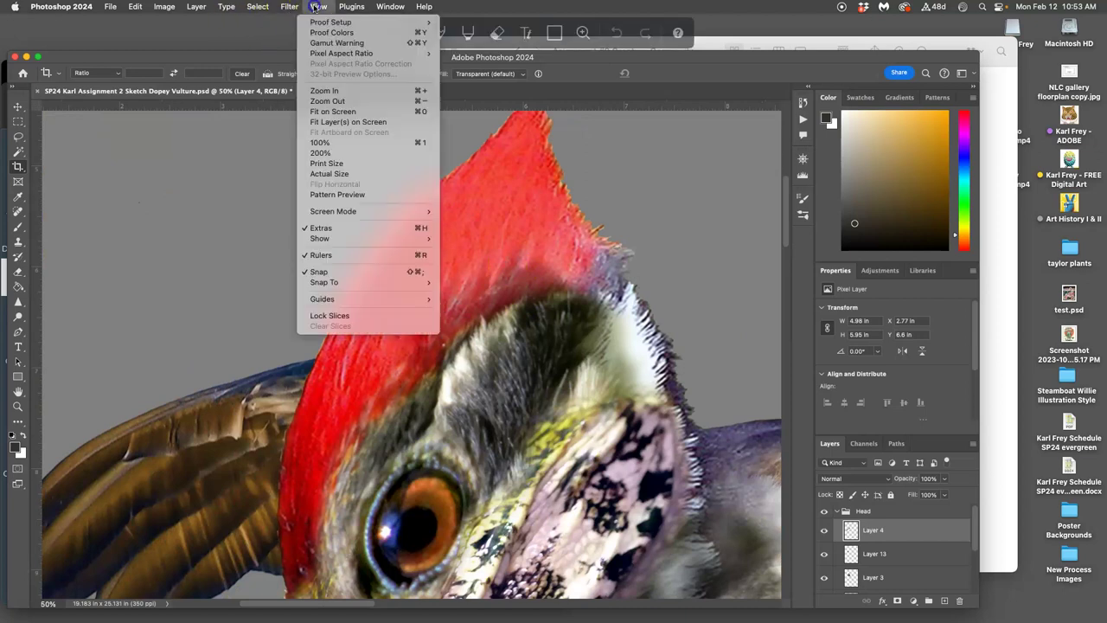
click(338, 147)
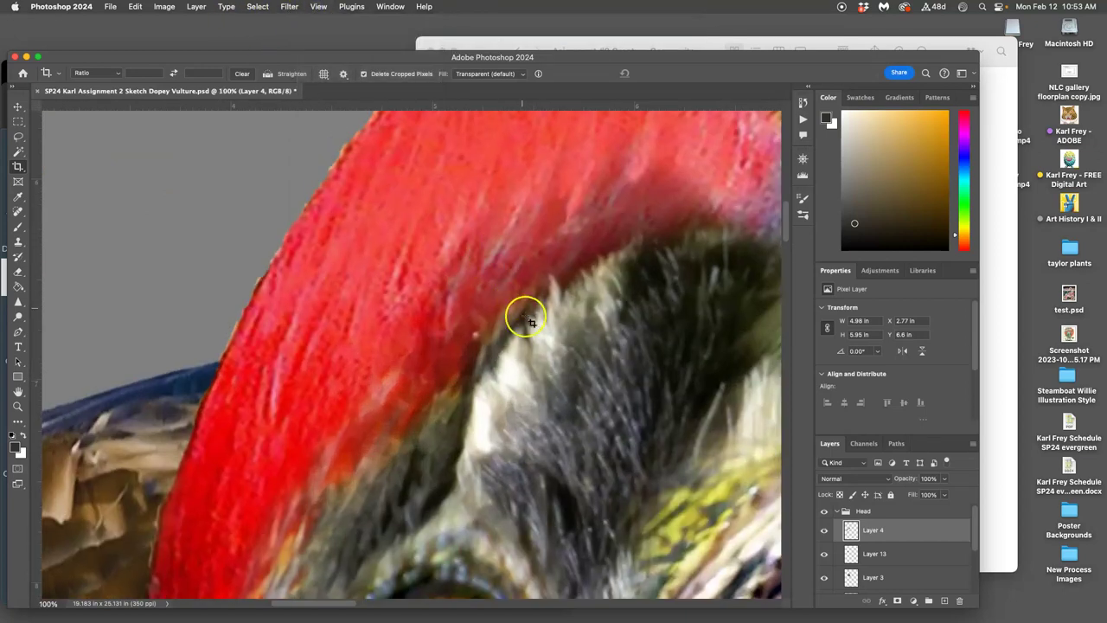
scroll(530, 331, down, 2)
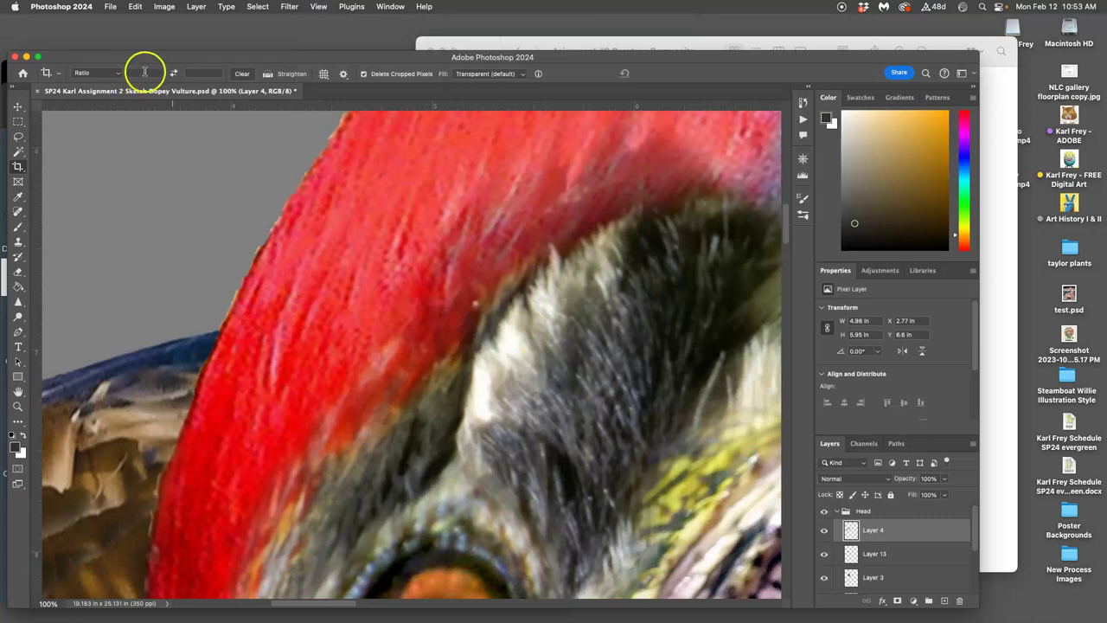
Step: Outline the fringe along the red crest's outer edge with the Lasso and try to delete it from the Head group
click(18, 136)
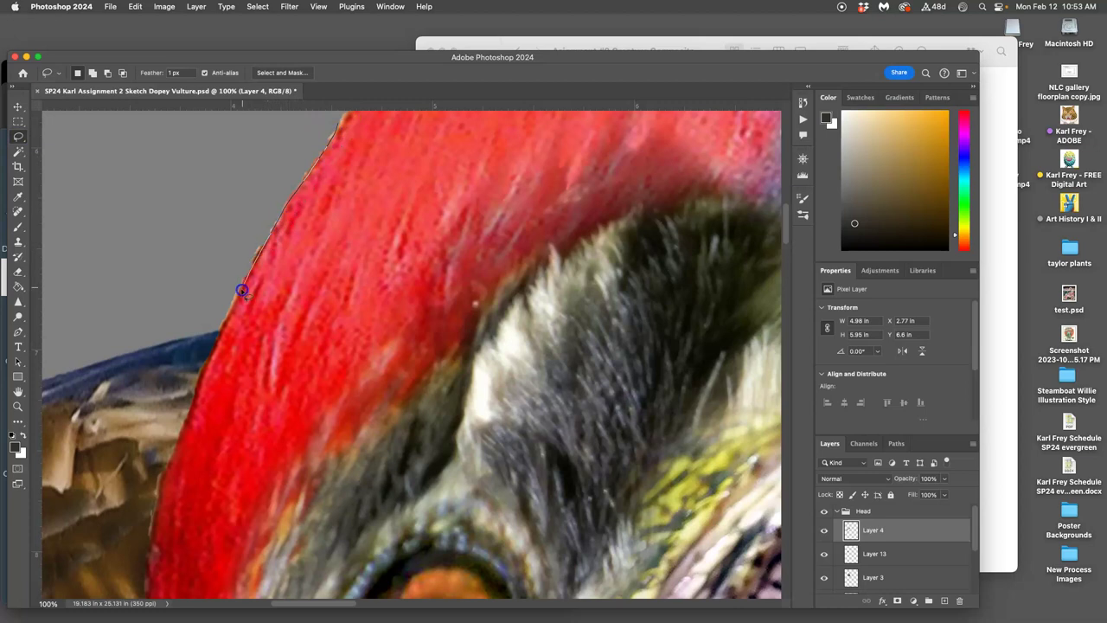
mouse_move(199, 252)
mouse_down()
mouse_move(255, 141)
mouse_move(335, 124)
mouse_up()
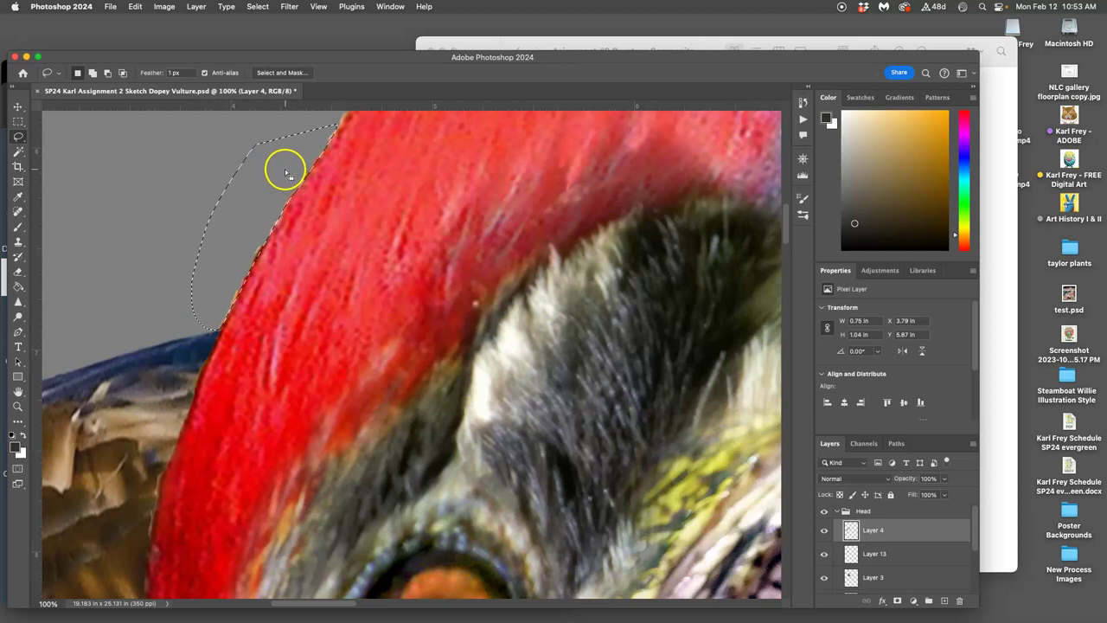
click(891, 510)
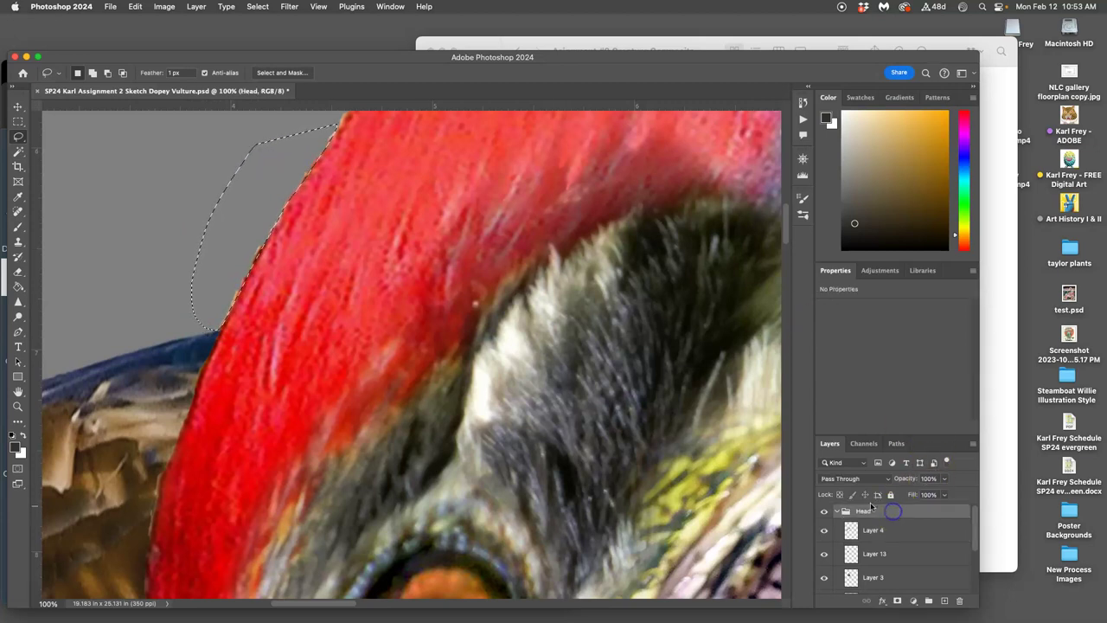
key(BackSpace)
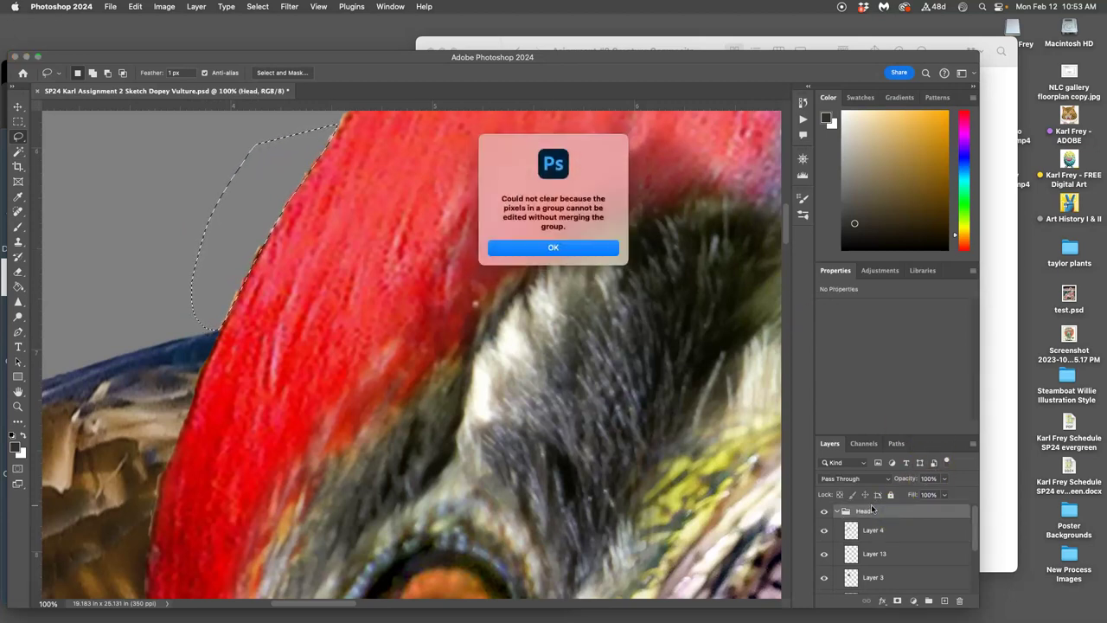
click(600, 250)
Step: Select Layer 2, try further edge cleanup along the red crest, and undo the last two changes
drag(976, 512, 972, 537)
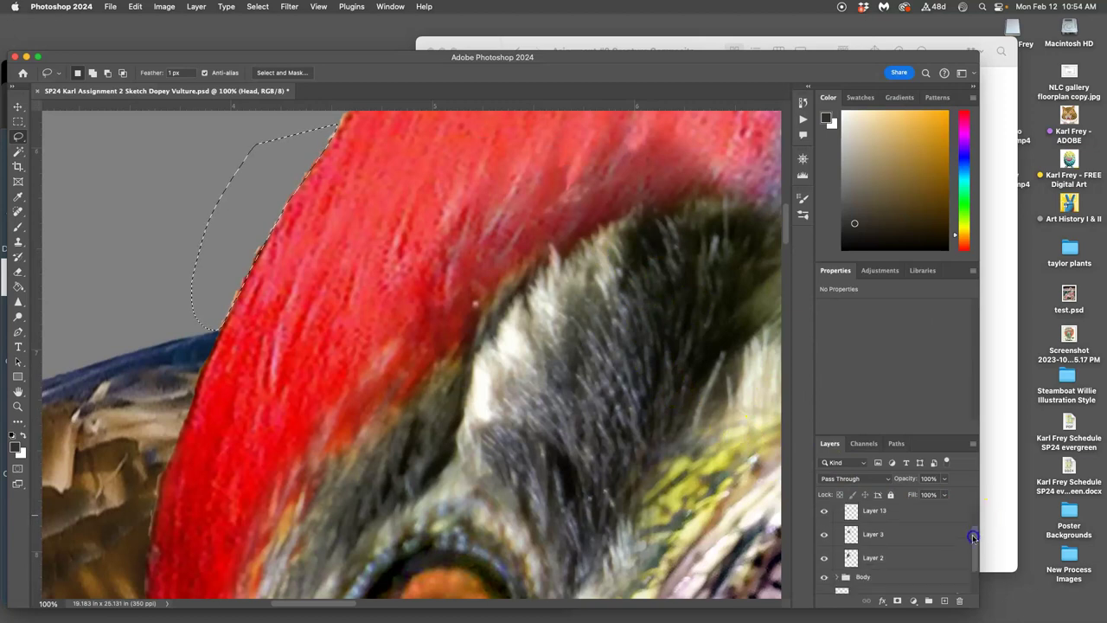
click(910, 564)
drag(444, 314, 387, 558)
click(372, 236)
click(366, 256)
key(super+z)
key(super+z)
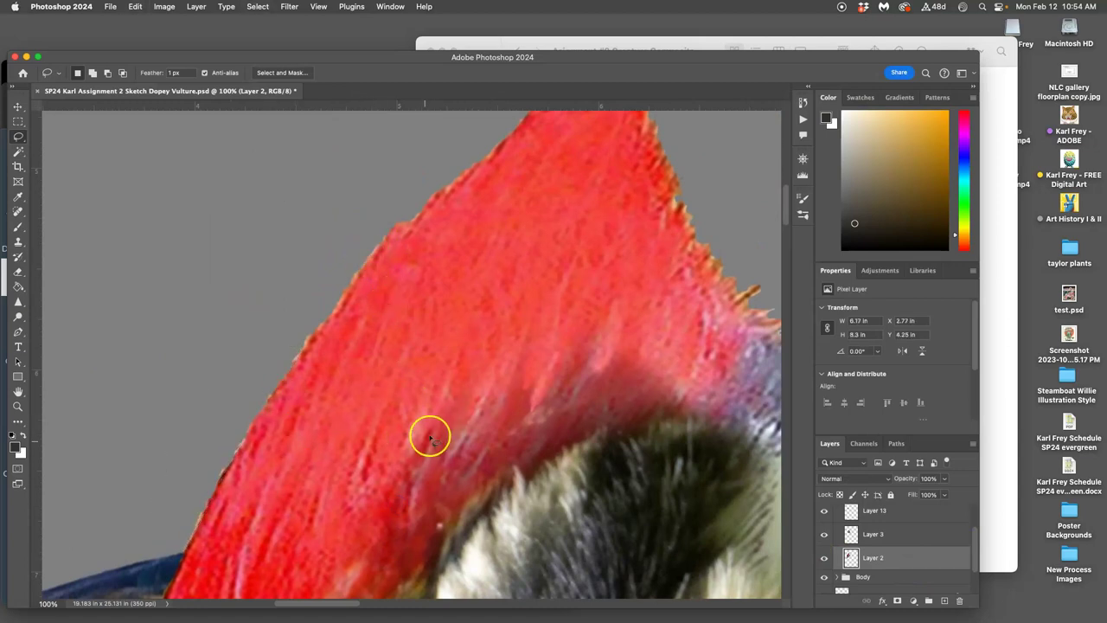
Step: Review the whole creature on the cropped canvas and check the Body group by toggling its visibility
key(super+minus)
key(super+minus)
key(super+minus)
key(super+minus)
drag(580, 378, 454, 208)
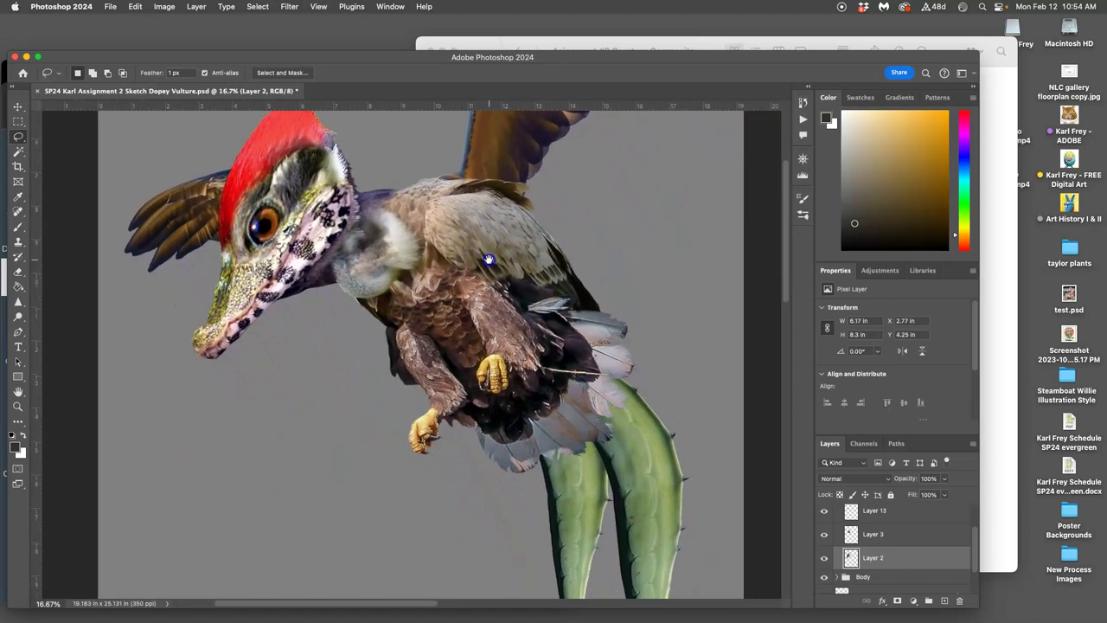
drag(507, 280, 456, 238)
key(super+minus)
key(super+minus)
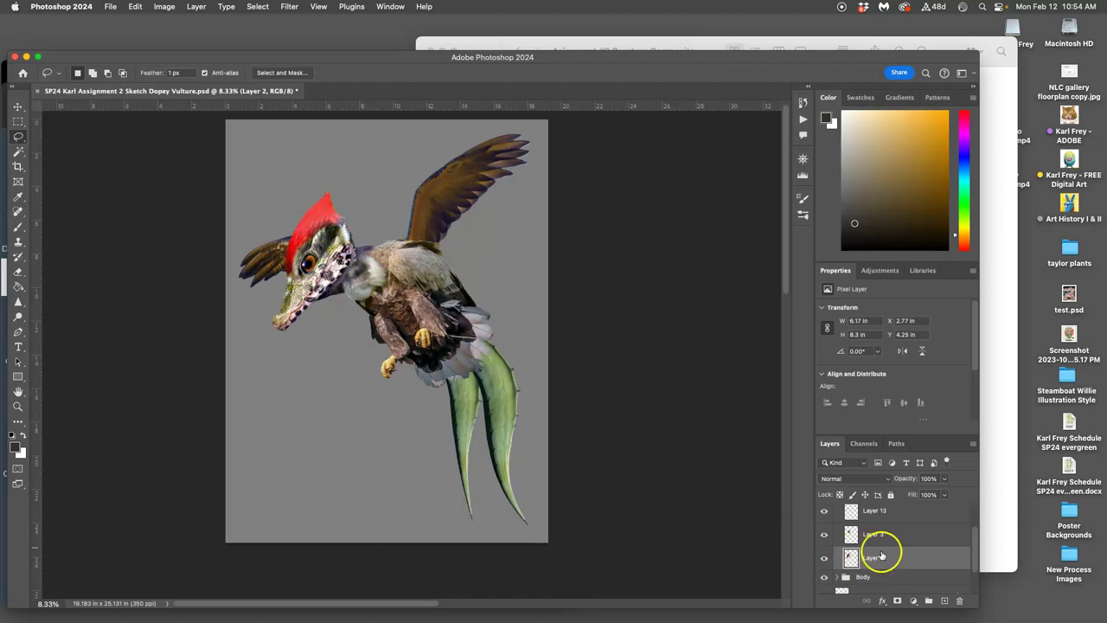
click(825, 577)
click(825, 577)
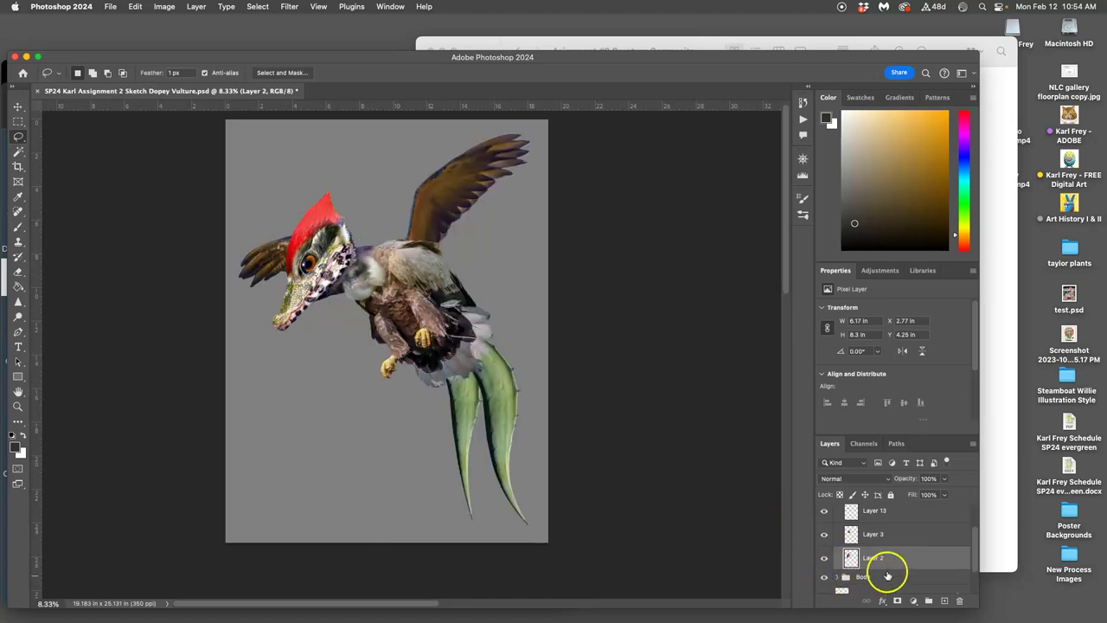
Step: Hide the gray background layer and merge all visible creature layers into a new layer above the Head group, keeping the originals
scroll(885, 577, down, 2)
click(824, 582)
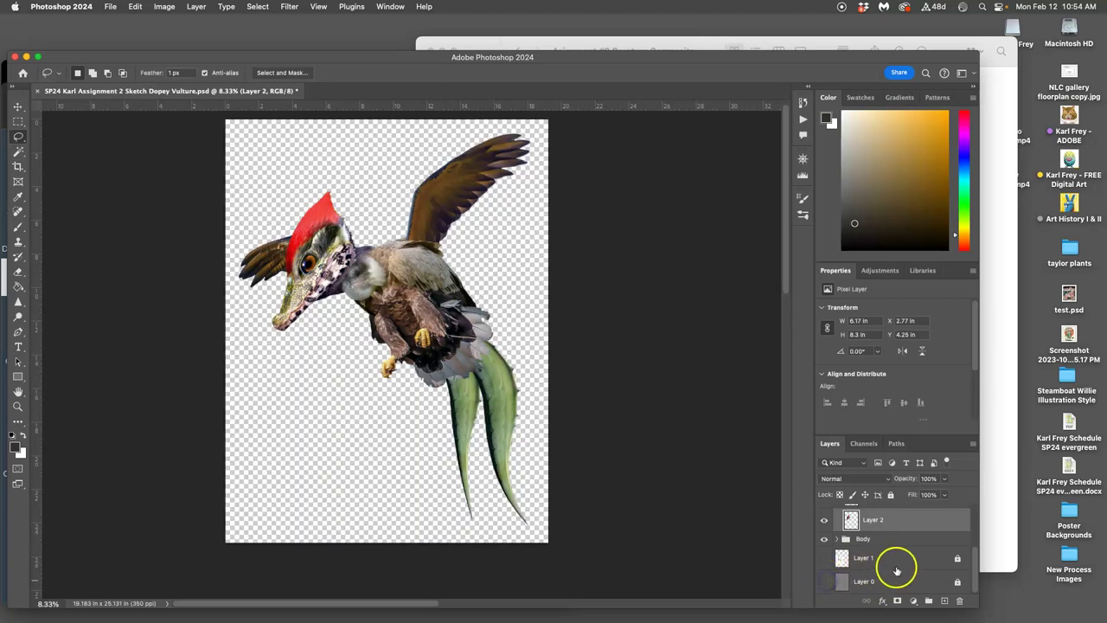
scroll(896, 567, up, 3)
click(886, 514)
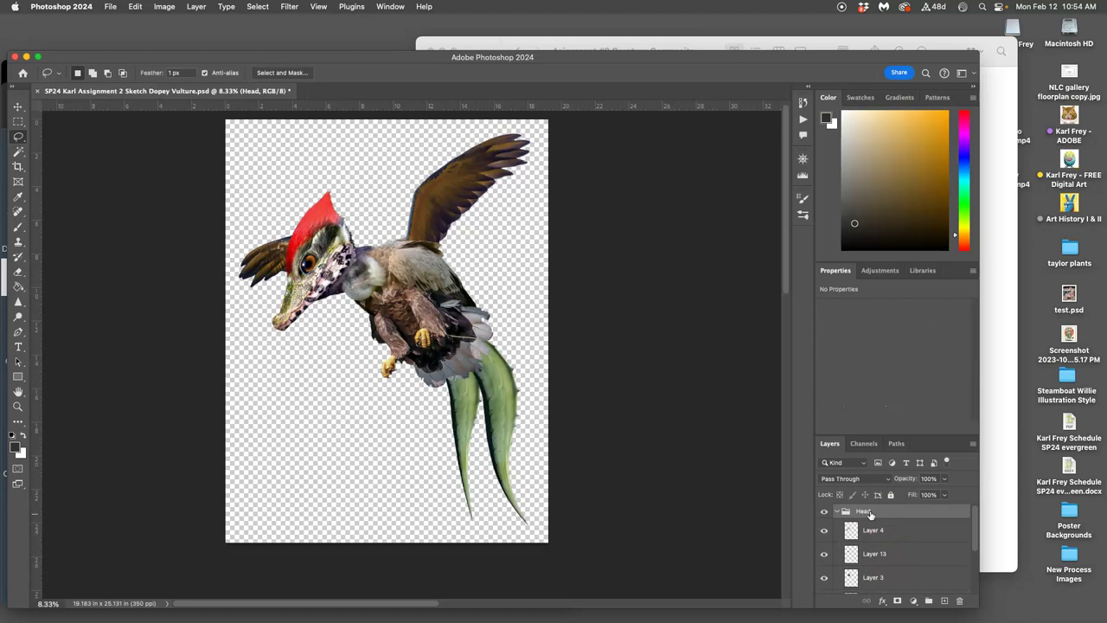
click(196, 7)
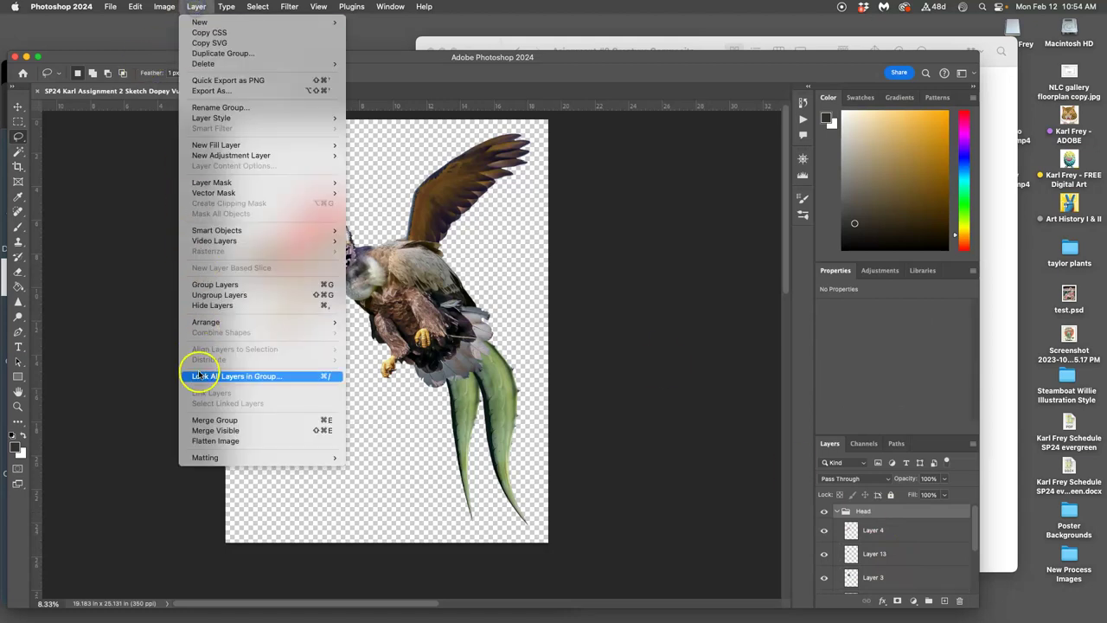
click(227, 427)
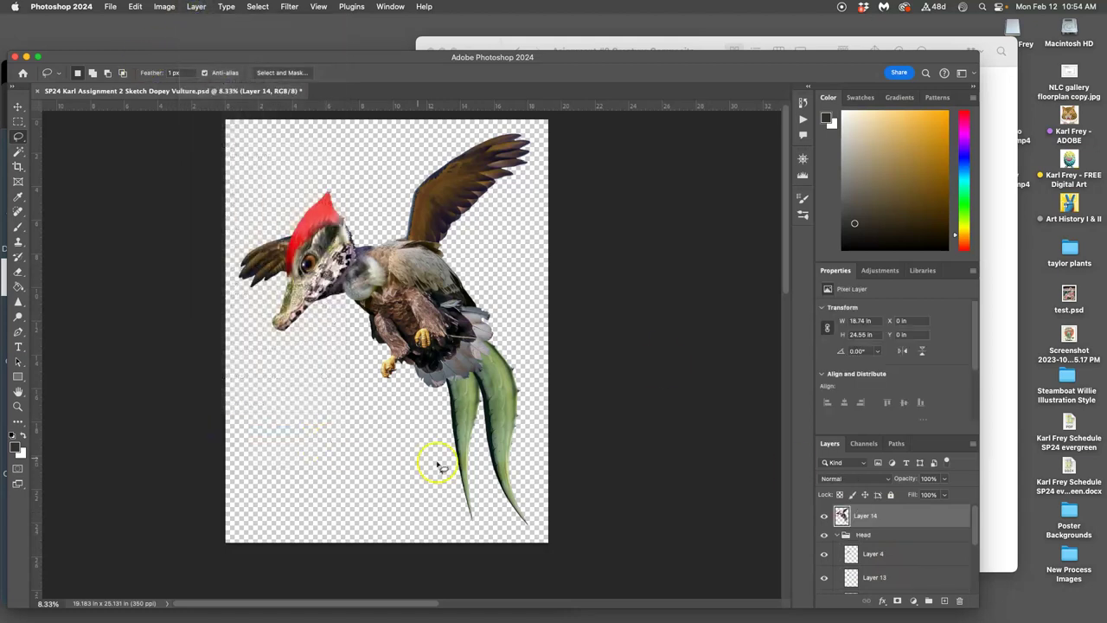
Step: Collapse the Head group, hide the Head and Body groups, and check the merged creature layer by toggling its visibility
double_click(863, 535)
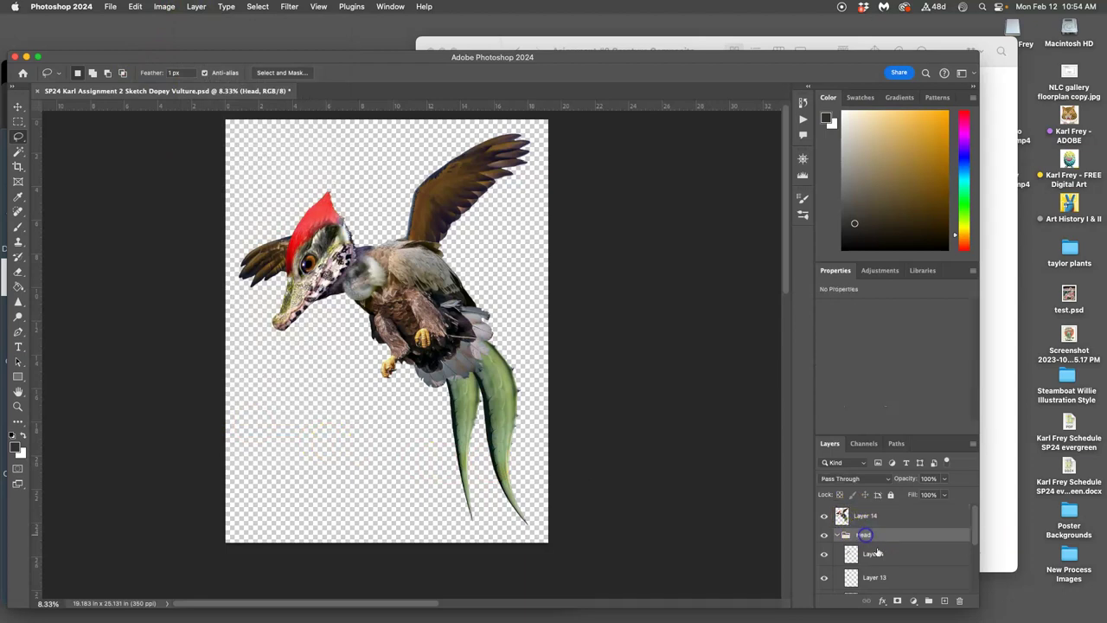
scroll(884, 558, down, 5)
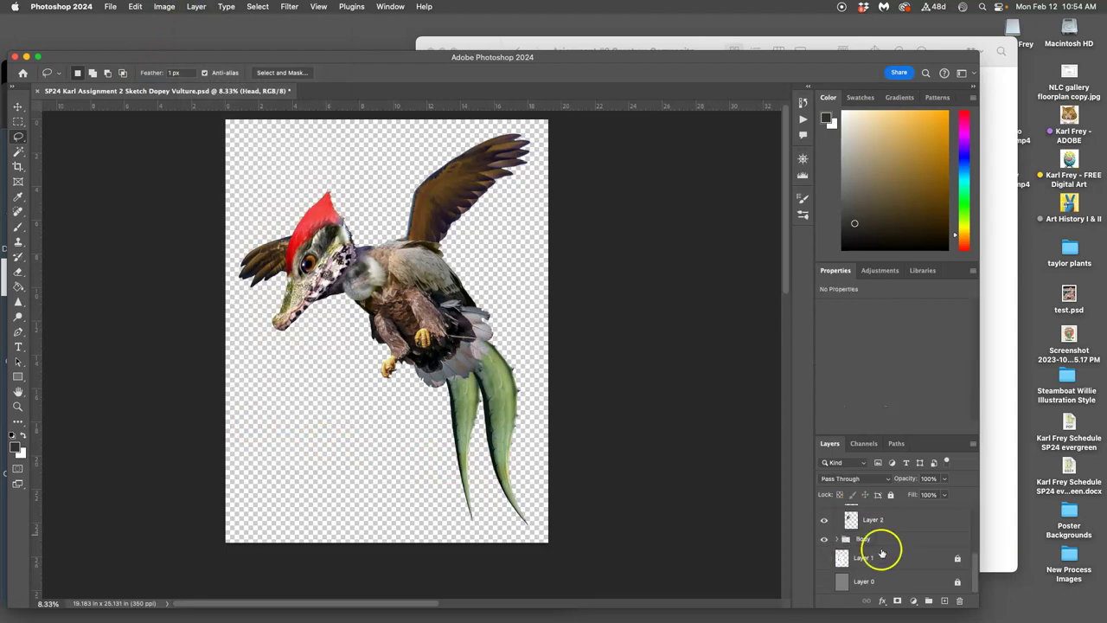
scroll(826, 541, up, 5)
click(837, 537)
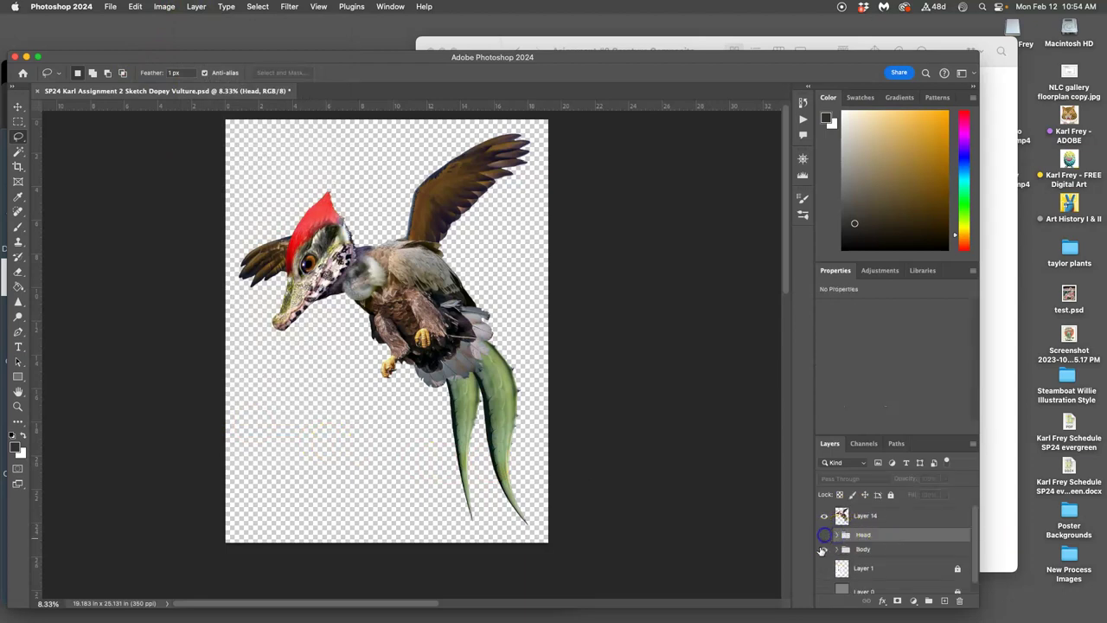
click(825, 518)
click(826, 517)
click(826, 518)
click(825, 517)
Step: Try a Warp transform on merged Layer 14 that pulls the head slightly toward the body, and undo it
click(875, 517)
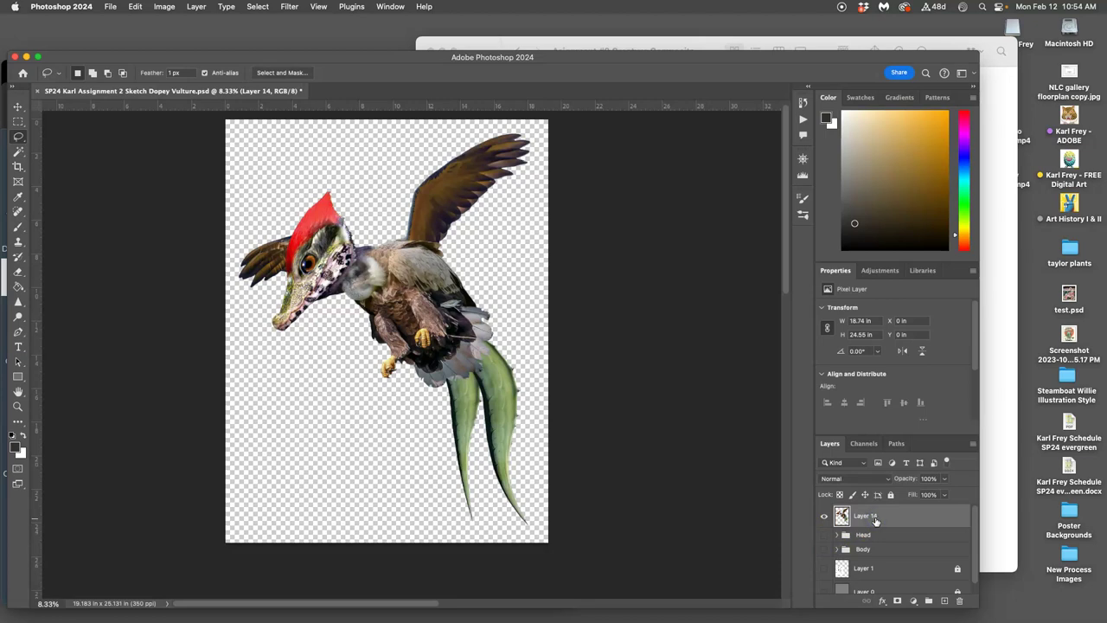
key(cmd+t)
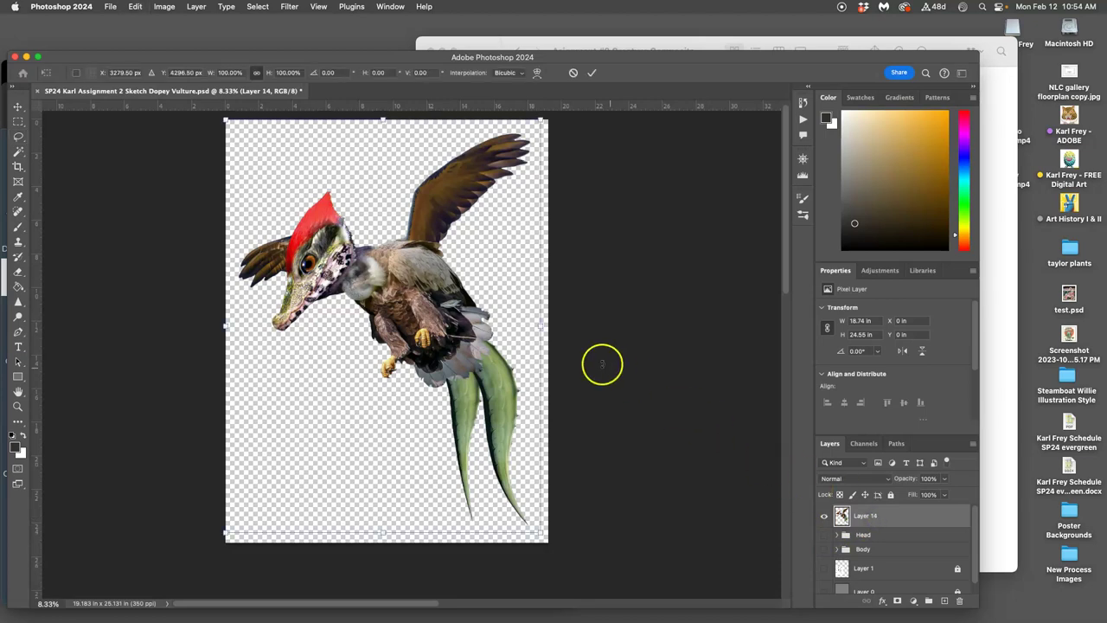
right_click(440, 300)
click(459, 391)
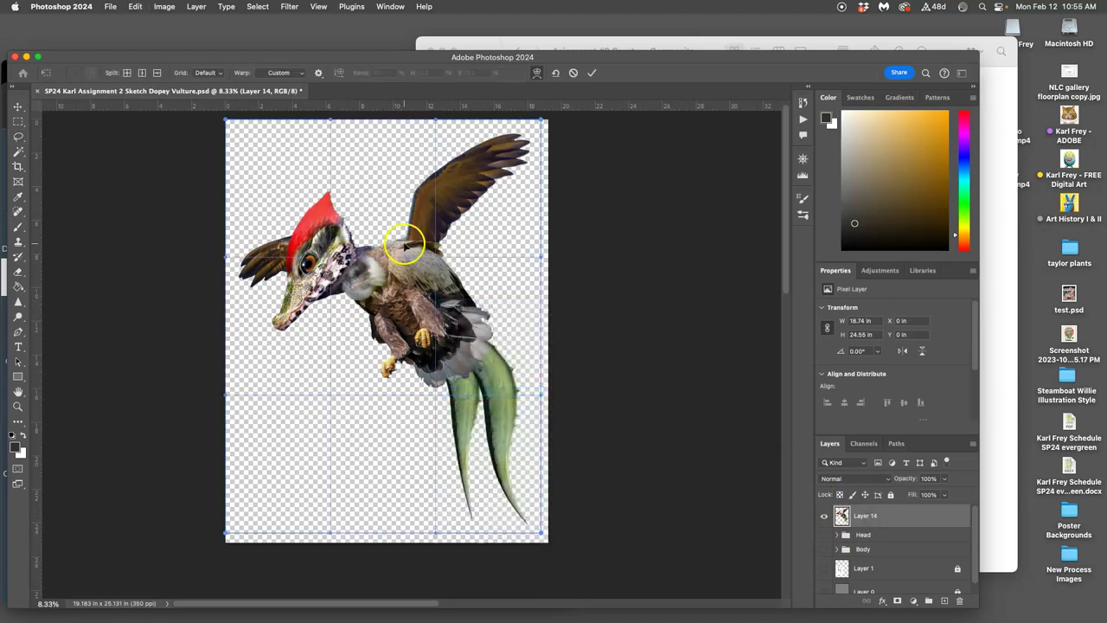
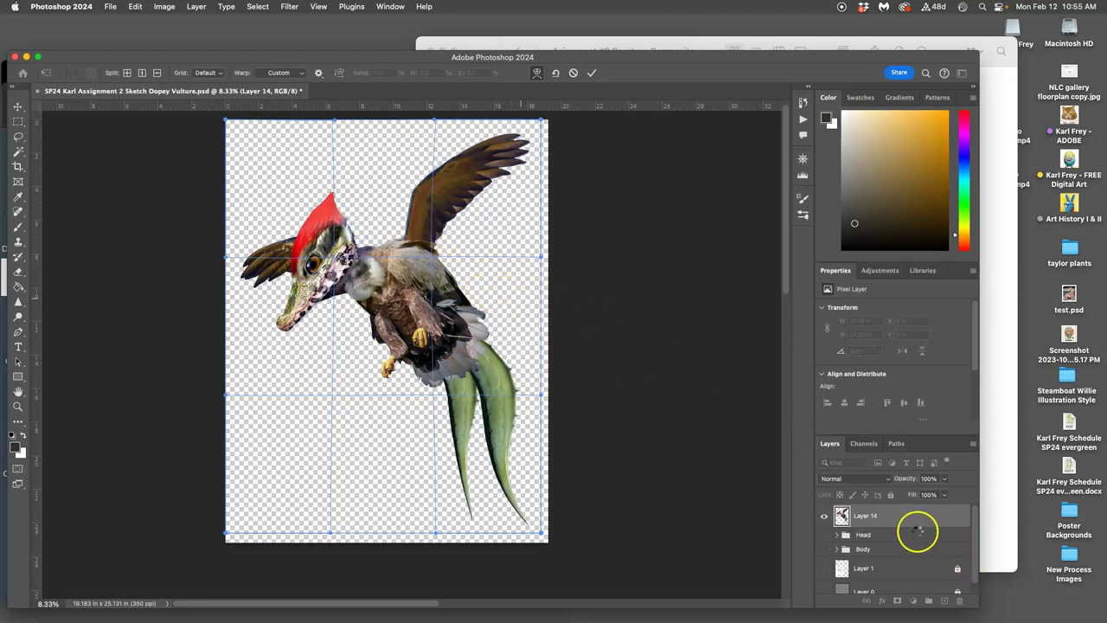
key(Return)
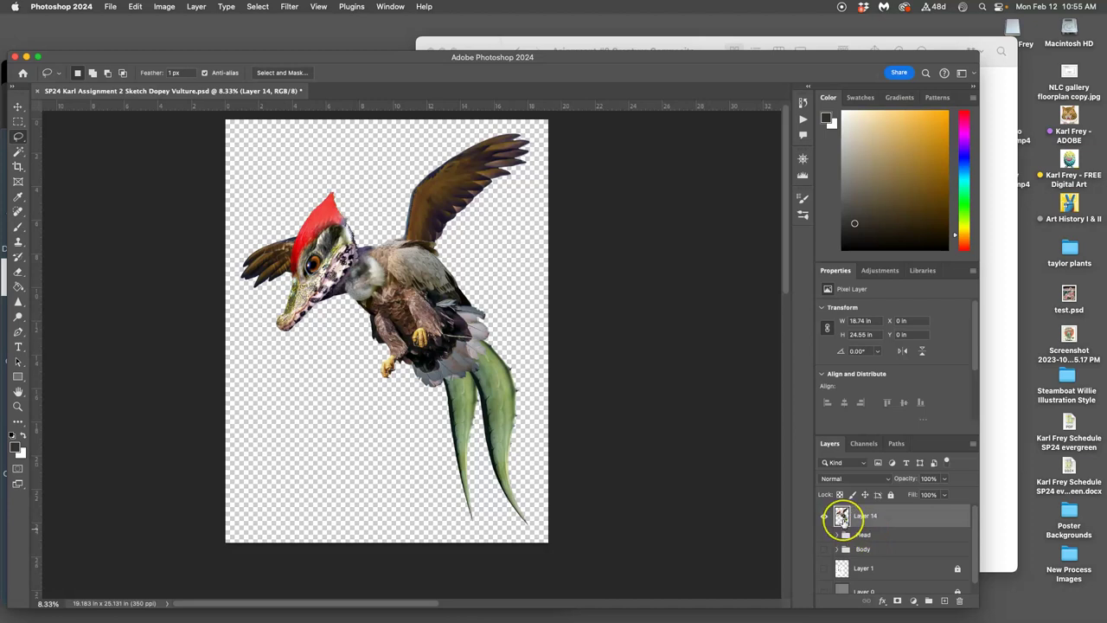
key(super+z)
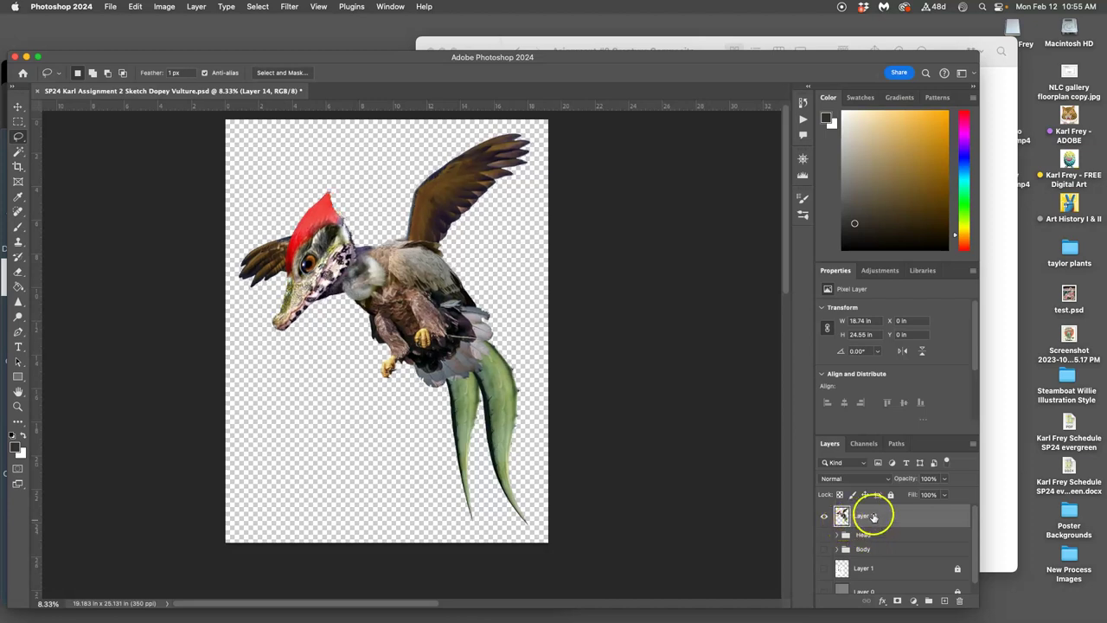
Step: Duplicate merged Layer 14 and rename the copy Dodge and Burn
key(super+equal)
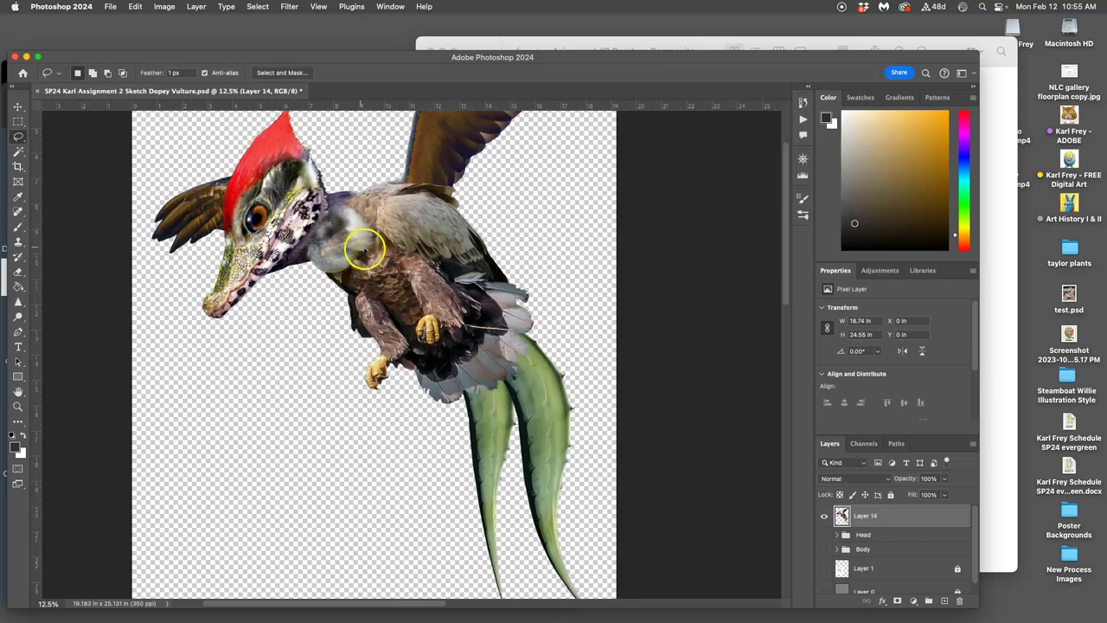
drag(399, 271, 398, 347)
drag(428, 245, 415, 282)
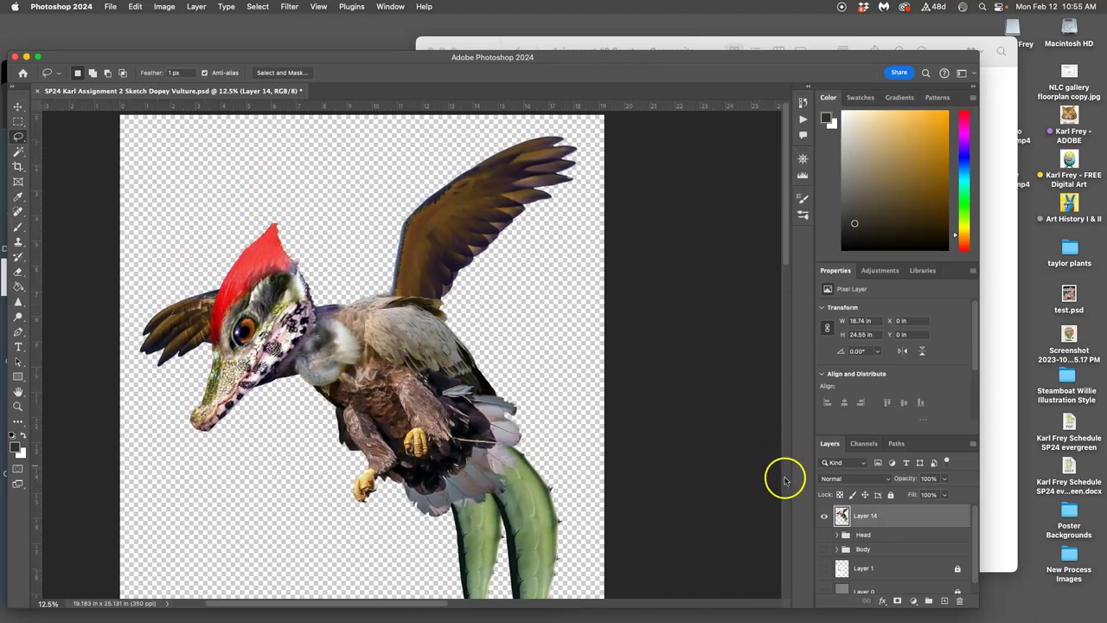
key(super+j)
click(825, 516)
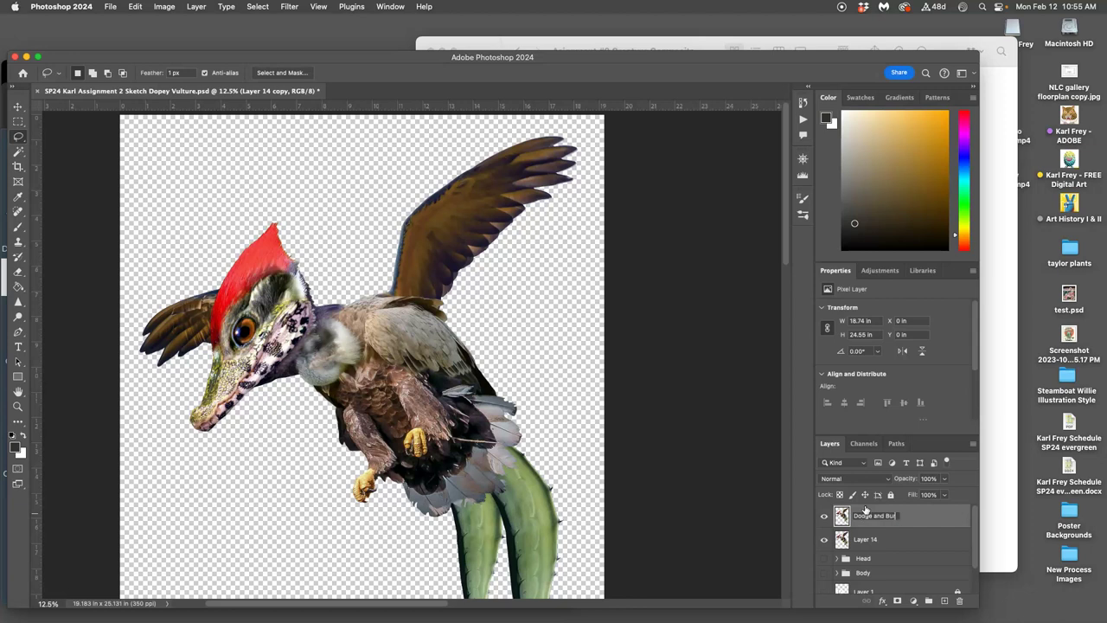
click(922, 516)
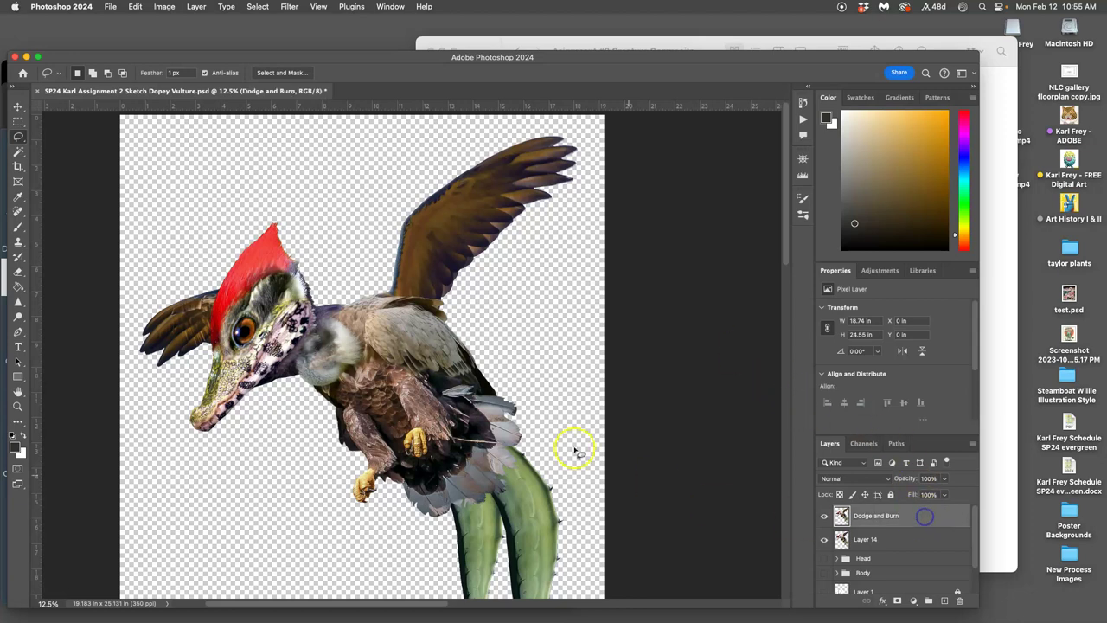
Step: Set up the Dodge tool for midtones with 14% exposure and a soft 476 px brush
drag(17, 315, 63, 315)
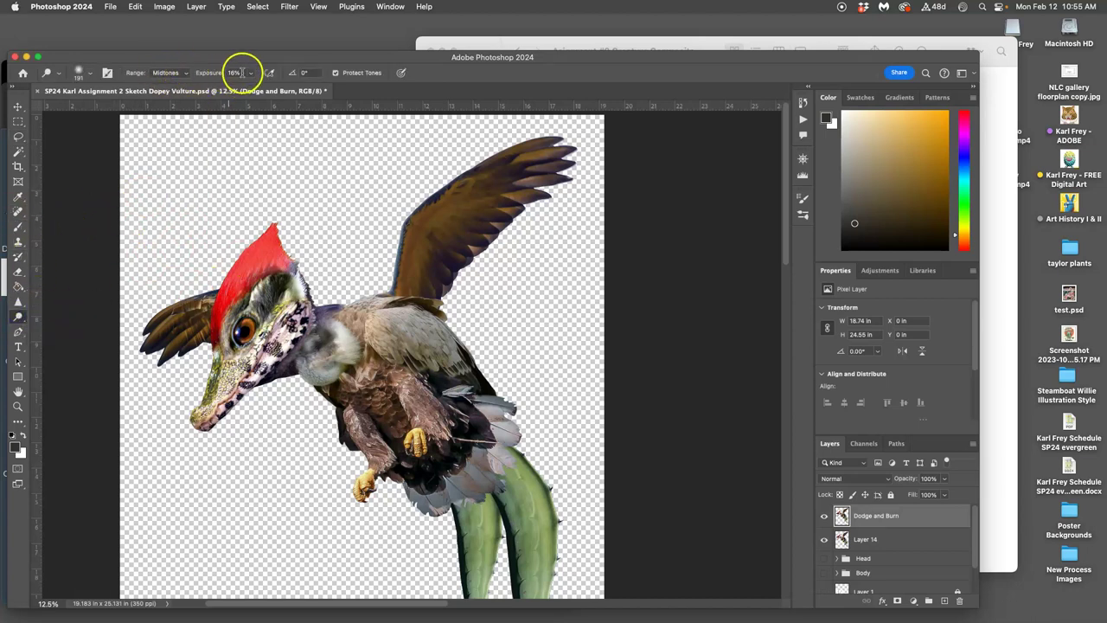
click(252, 76)
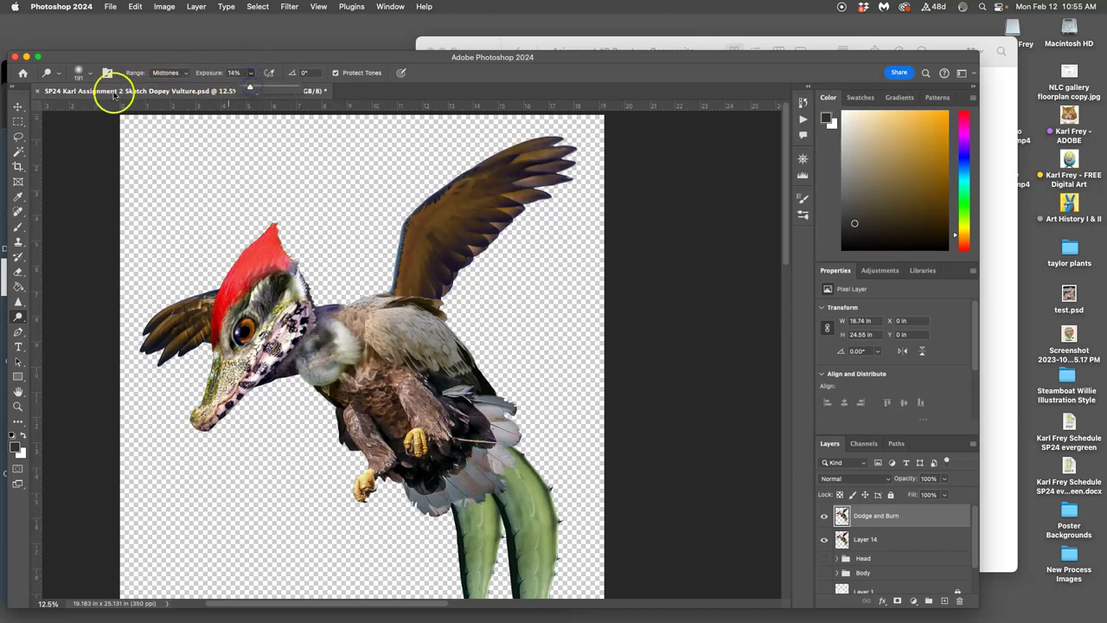
click(89, 74)
drag(141, 104, 135, 109)
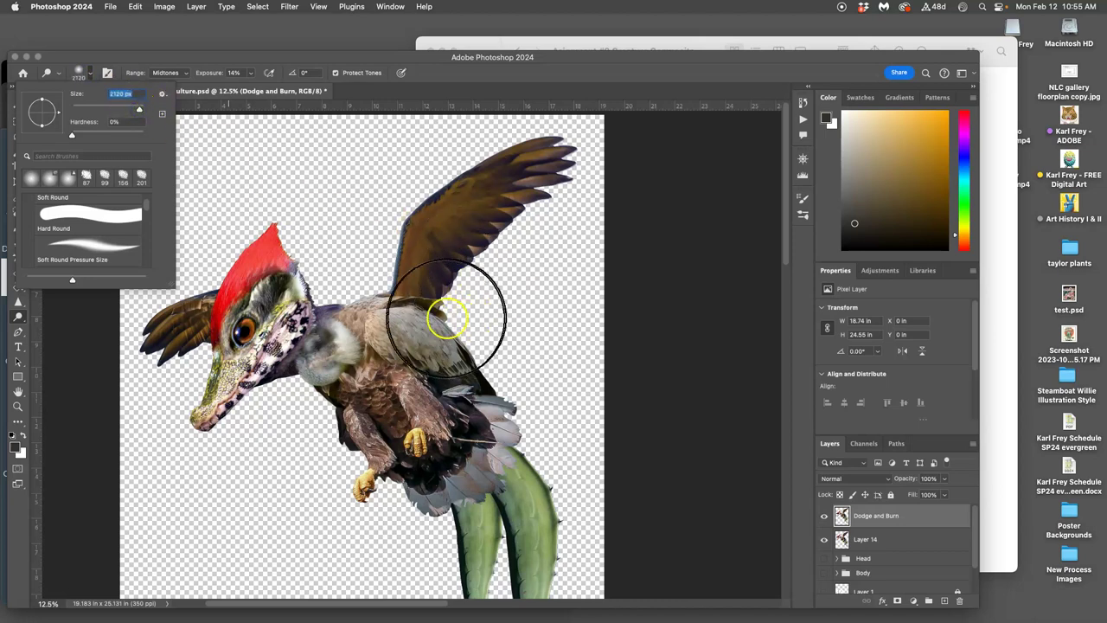
drag(136, 111, 139, 110)
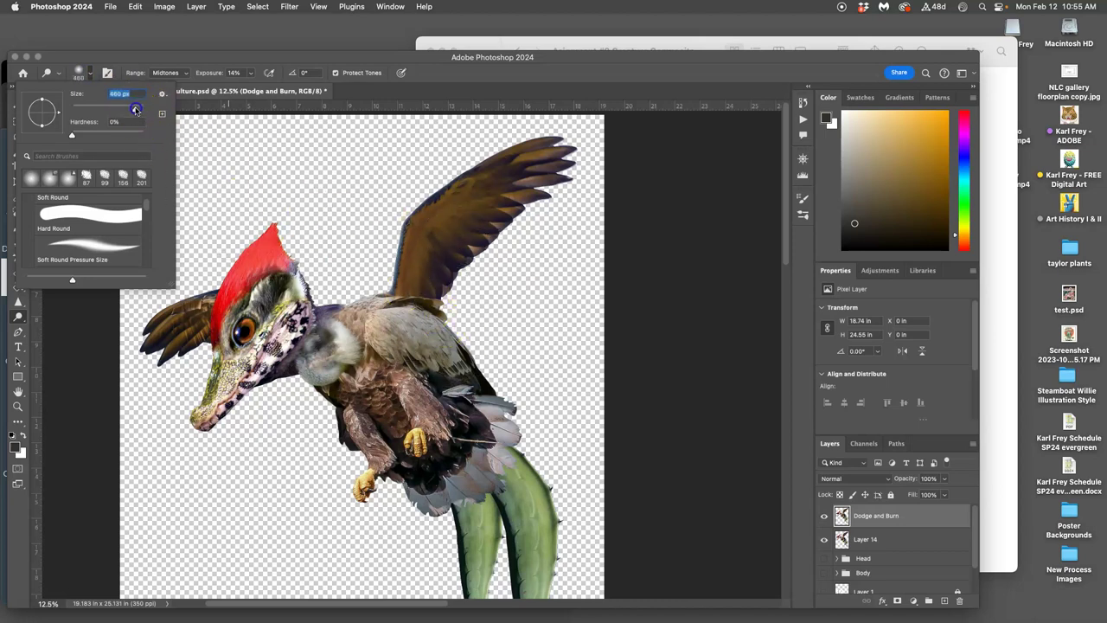
drag(479, 366, 444, 339)
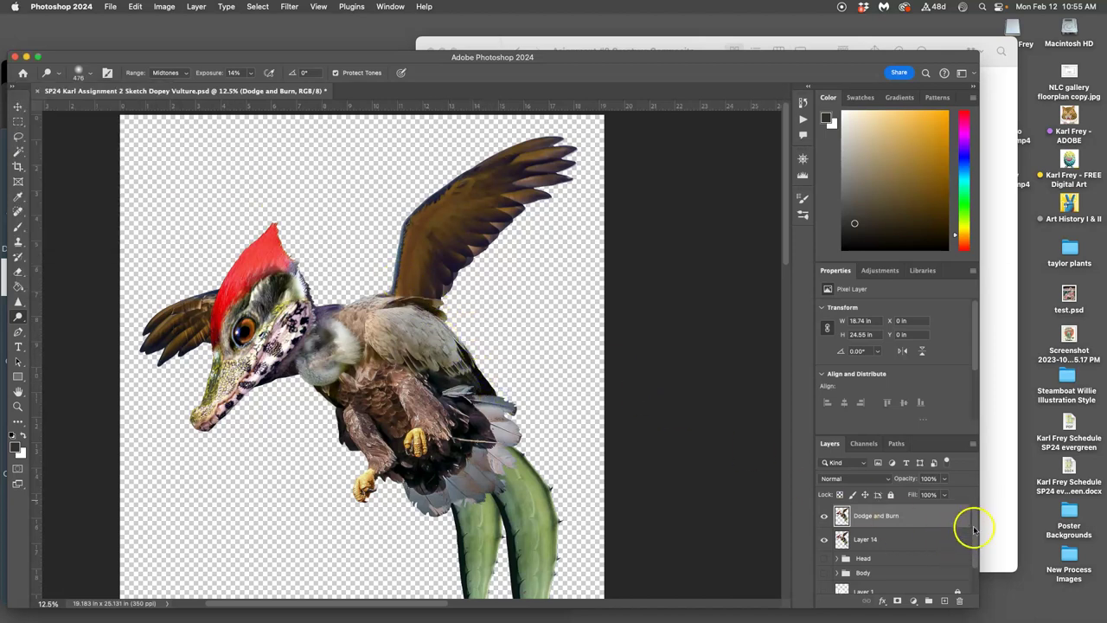
Step: Show the gray background layer and dodge highlights onto the creature's back, both wings, face and body
drag(971, 525, 970, 585)
click(825, 582)
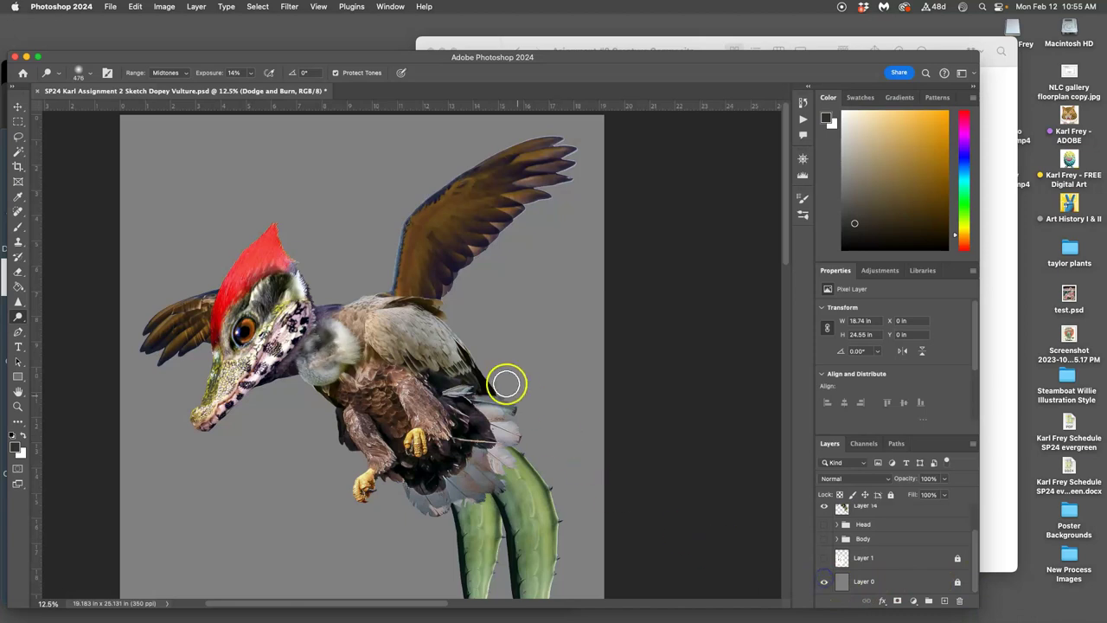
mouse_move(461, 347)
mouse_down()
mouse_move(440, 336)
mouse_move(479, 378)
mouse_move(435, 338)
mouse_move(507, 397)
mouse_move(487, 388)
mouse_move(395, 178)
mouse_move(376, 285)
mouse_move(344, 304)
mouse_move(330, 297)
mouse_move(362, 304)
mouse_move(350, 314)
mouse_move(430, 297)
mouse_move(465, 361)
mouse_move(413, 279)
mouse_up()
mouse_move(413, 191)
mouse_down()
mouse_move(402, 275)
mouse_move(426, 193)
mouse_move(435, 189)
mouse_move(408, 231)
mouse_move(472, 162)
mouse_move(520, 136)
mouse_move(443, 196)
mouse_move(544, 143)
mouse_up()
mouse_move(415, 255)
mouse_down()
mouse_move(519, 136)
mouse_move(566, 136)
mouse_move(543, 193)
mouse_move(528, 214)
mouse_move(556, 156)
mouse_move(512, 197)
mouse_move(463, 284)
mouse_move(549, 139)
mouse_move(485, 260)
mouse_move(533, 168)
mouse_move(512, 166)
mouse_move(460, 274)
mouse_move(494, 182)
mouse_up()
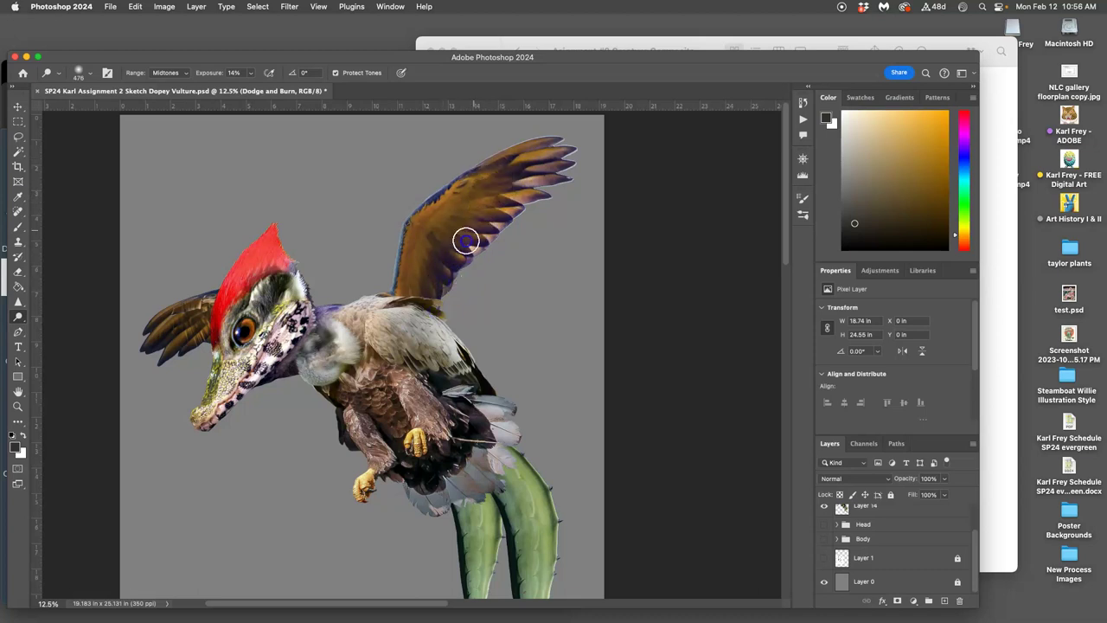
mouse_move(168, 341)
mouse_down()
mouse_move(129, 365)
mouse_move(148, 343)
mouse_move(138, 367)
mouse_move(154, 369)
mouse_move(169, 349)
mouse_move(173, 377)
mouse_up()
mouse_move(247, 332)
mouse_down()
mouse_move(246, 271)
mouse_move(217, 397)
mouse_up()
mouse_move(282, 277)
mouse_down()
mouse_move(303, 321)
mouse_move(315, 312)
mouse_move(324, 332)
mouse_move(310, 349)
mouse_move(397, 254)
mouse_move(304, 363)
mouse_move(318, 363)
mouse_move(296, 370)
mouse_move(363, 325)
mouse_move(398, 352)
mouse_move(438, 347)
mouse_move(413, 314)
mouse_move(450, 362)
mouse_move(527, 423)
mouse_move(515, 410)
mouse_move(527, 473)
mouse_move(474, 426)
mouse_move(562, 512)
mouse_move(452, 421)
mouse_move(434, 424)
mouse_move(455, 450)
mouse_move(418, 367)
mouse_move(449, 423)
mouse_move(385, 427)
mouse_move(399, 473)
mouse_move(434, 484)
mouse_move(478, 419)
mouse_move(473, 477)
mouse_up()
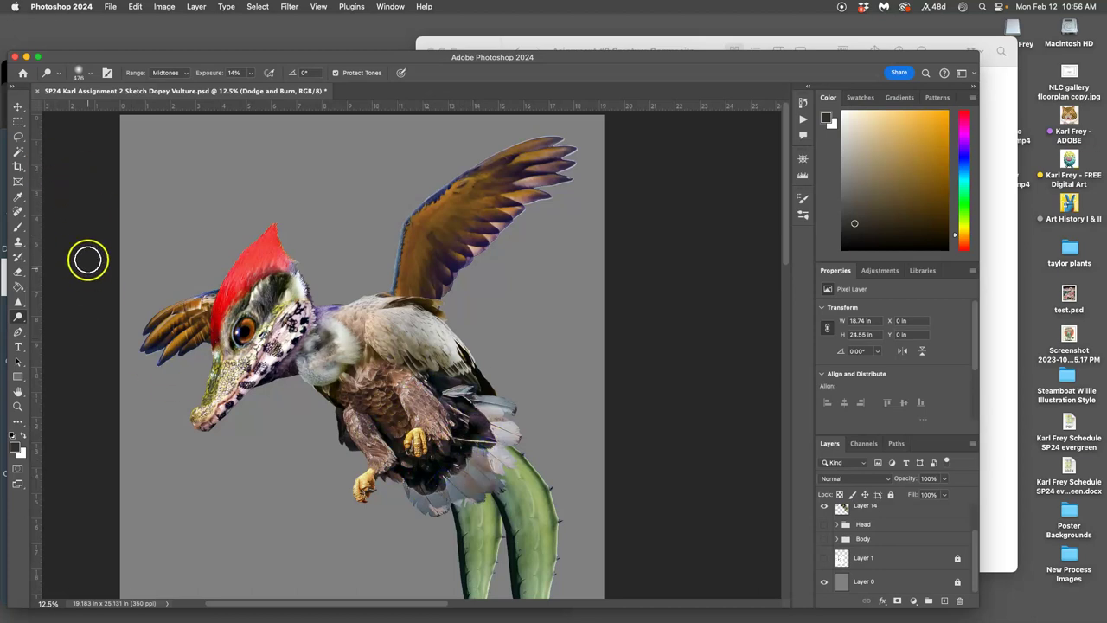
Step: Burn shadows under the jaw and along the neck, belly and tail feathers with a soft 364 px brush
click(18, 317)
click(57, 326)
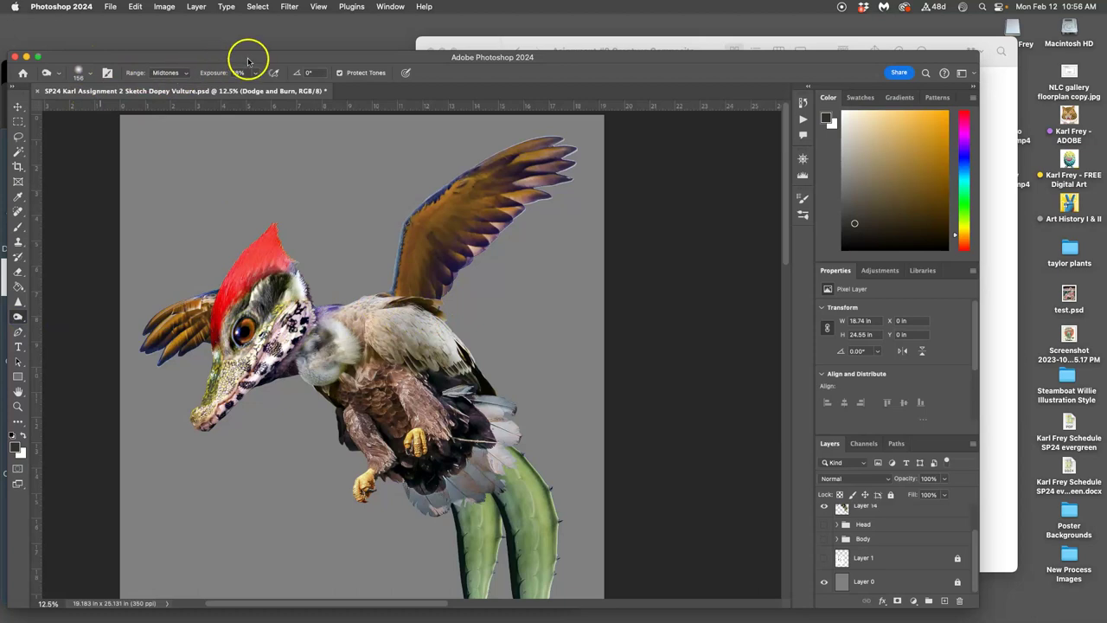
click(87, 72)
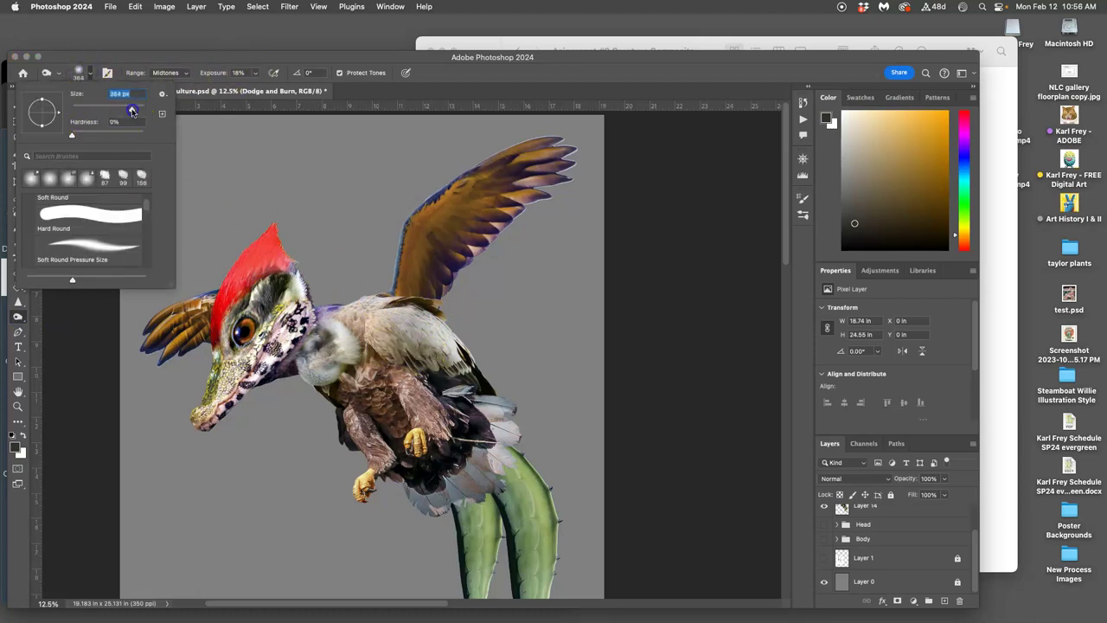
click(297, 354)
click(310, 367)
mouse_move(319, 381)
mouse_down()
mouse_move(337, 357)
mouse_move(363, 373)
mouse_move(390, 426)
mouse_up()
click(463, 449)
drag(471, 457, 466, 508)
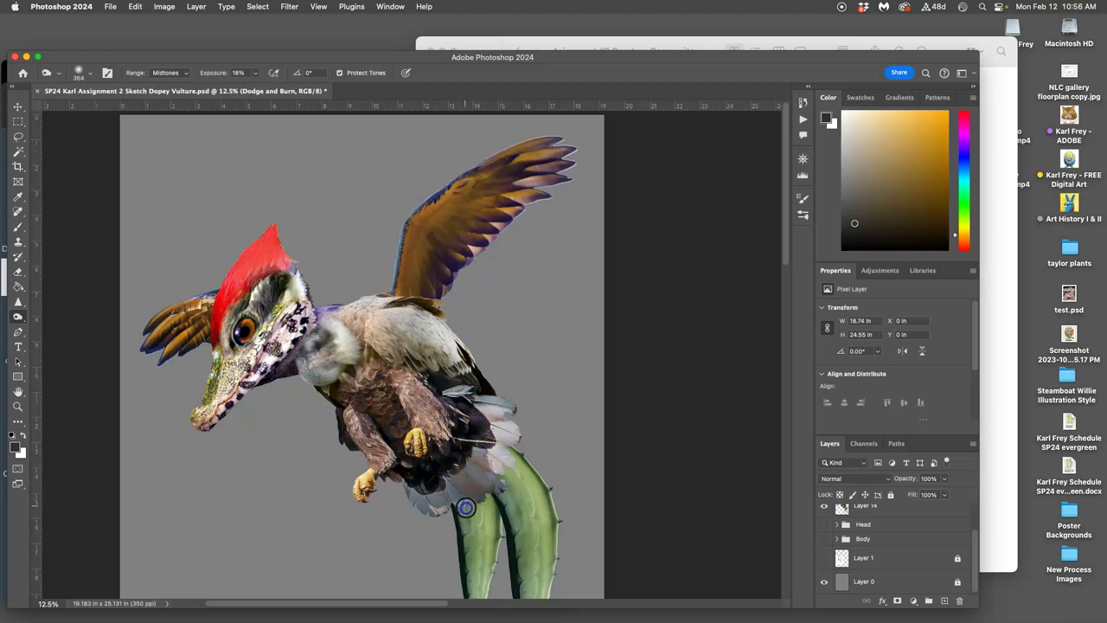
Step: Burn deeper shadows into the lower tail feathers and the upper parts of the two green tails
drag(470, 438, 507, 502)
mouse_move(524, 544)
mouse_down()
mouse_move(514, 492)
mouse_move(490, 460)
mouse_up()
mouse_move(524, 566)
mouse_down()
mouse_move(467, 500)
mouse_move(485, 537)
mouse_move(465, 476)
mouse_up()
mouse_move(468, 519)
mouse_down()
mouse_move(476, 450)
mouse_move(467, 552)
mouse_move(432, 446)
mouse_up()
click(453, 502)
Step: Burn shadows into the chest and neck feathers, the head, and the inner edge of the green tails
click(425, 320)
click(375, 331)
click(378, 372)
mouse_move(377, 373)
mouse_down()
mouse_move(403, 366)
mouse_move(388, 317)
mouse_move(439, 369)
mouse_move(464, 378)
mouse_move(415, 347)
mouse_move(384, 362)
mouse_up()
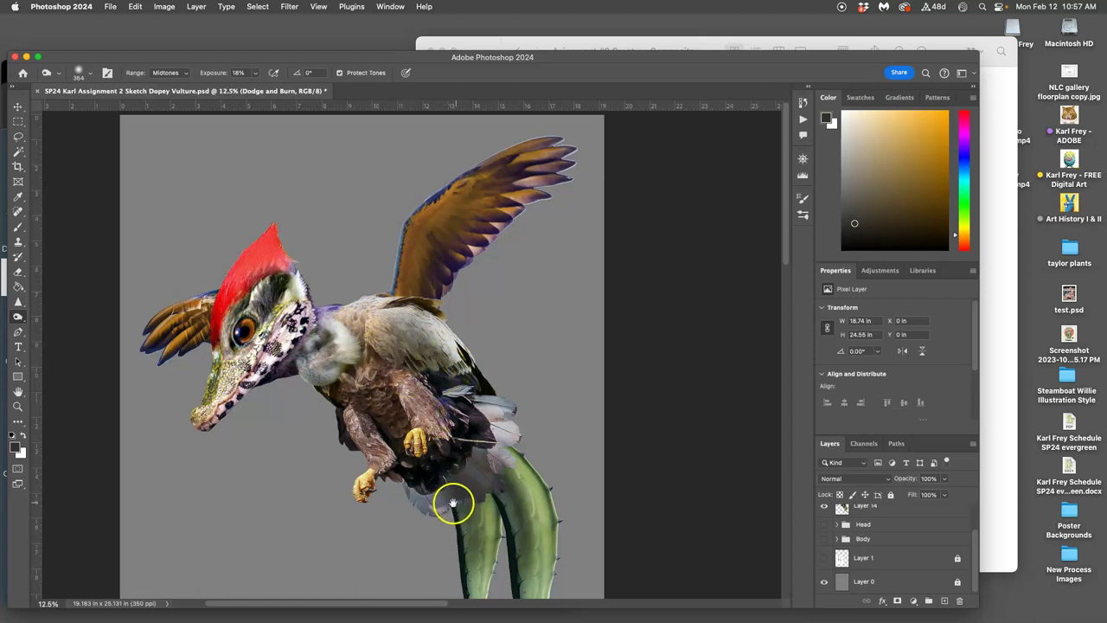
drag(451, 506, 459, 391)
mouse_move(231, 216)
mouse_down()
mouse_move(236, 232)
mouse_move(277, 212)
mouse_move(246, 232)
mouse_move(256, 242)
mouse_move(246, 259)
mouse_move(290, 186)
mouse_move(260, 229)
mouse_move(275, 200)
mouse_move(247, 289)
mouse_move(277, 227)
mouse_move(243, 247)
mouse_move(237, 192)
mouse_move(255, 287)
mouse_up()
mouse_move(503, 346)
mouse_down()
mouse_move(442, 342)
mouse_move(449, 379)
mouse_move(445, 361)
mouse_move(503, 415)
mouse_up()
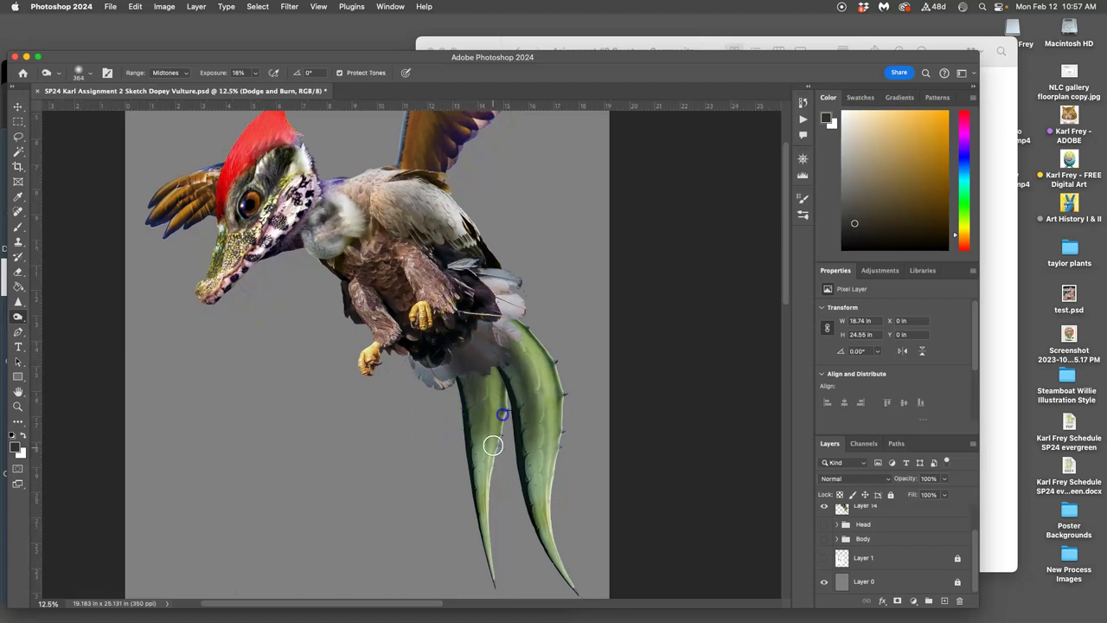
drag(441, 293, 477, 341)
drag(370, 265, 368, 271)
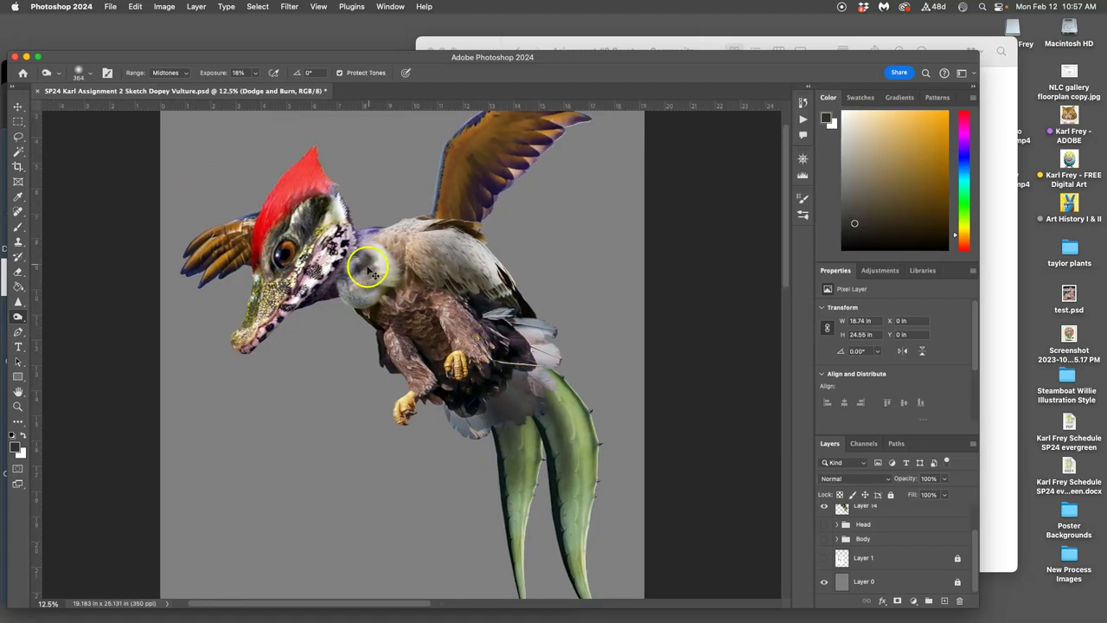
Step: Burn the back below the raised wing, the underside of the body, and the neck and head while viewing the whole creature
scroll(368, 270, up, 1)
key(super+minus)
key(super+minus)
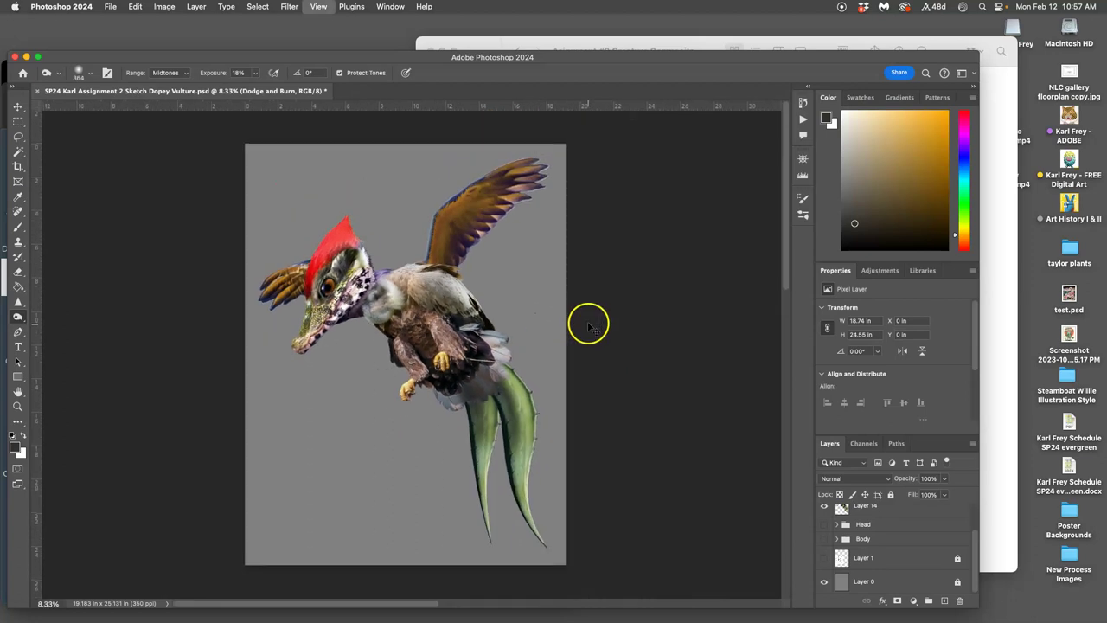
key(super+minus)
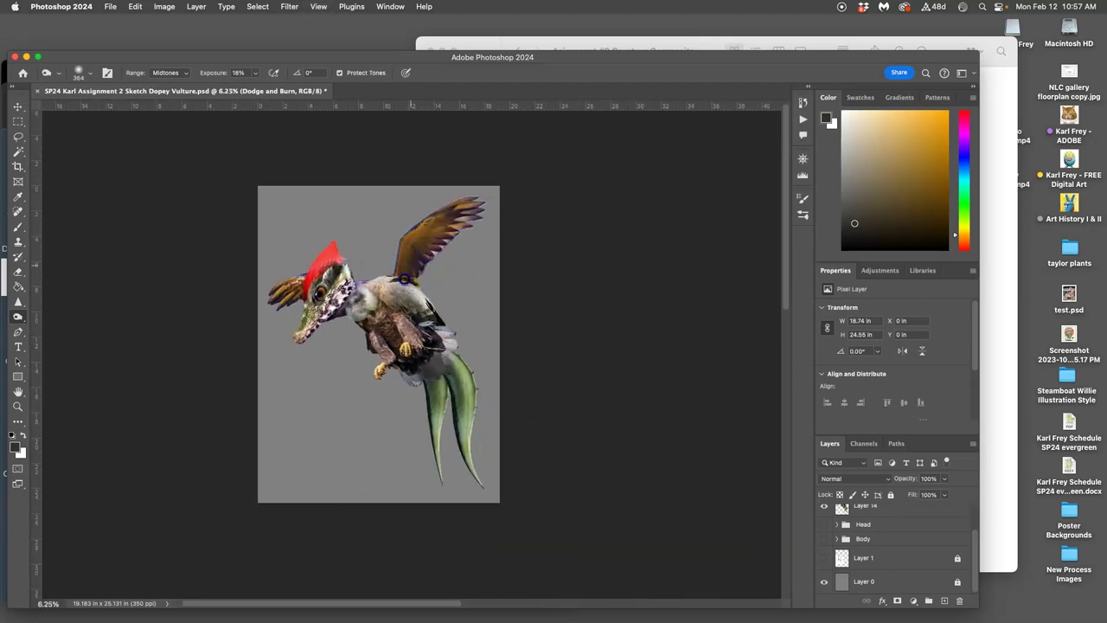
mouse_move(412, 296)
mouse_down()
mouse_move(418, 280)
mouse_move(402, 284)
mouse_up()
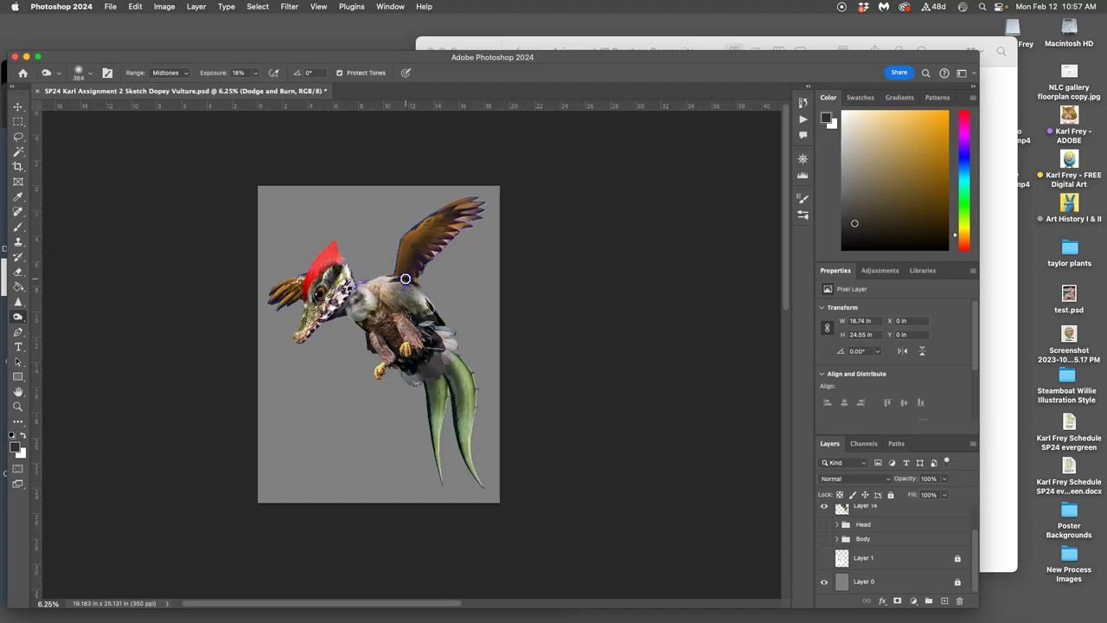
drag(402, 295, 390, 296)
drag(422, 376, 358, 341)
drag(358, 290, 316, 294)
click(826, 523)
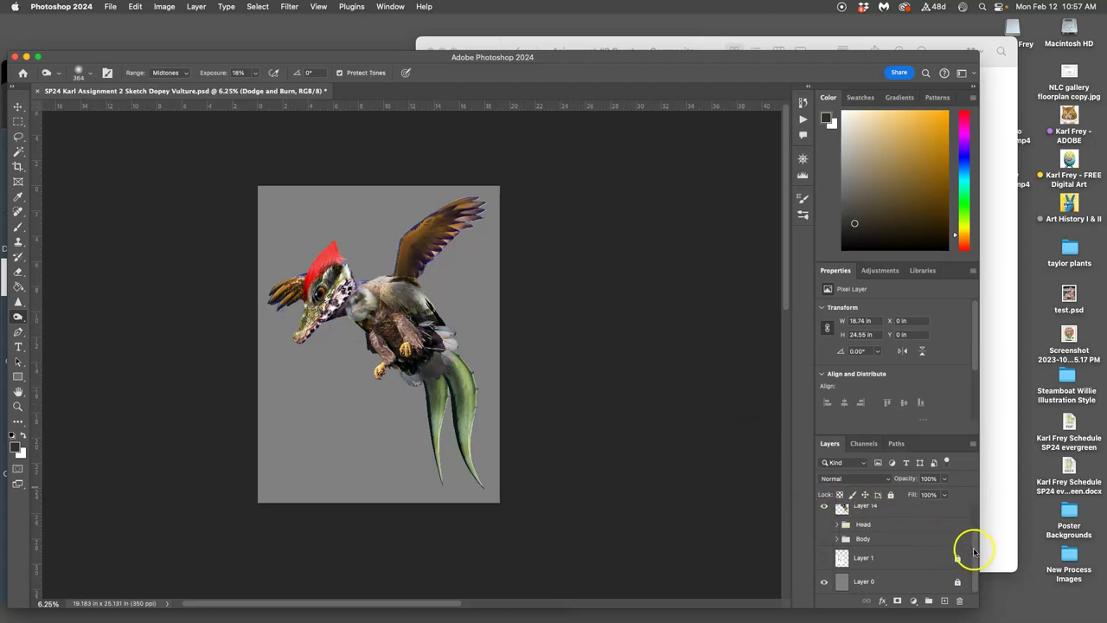
Step: Compare the creature with the Dodge and Burn layer hidden and shown, and set that layer's opacity to 86%
drag(973, 554, 973, 531)
click(827, 516)
click(827, 516)
click(827, 516)
click(827, 516)
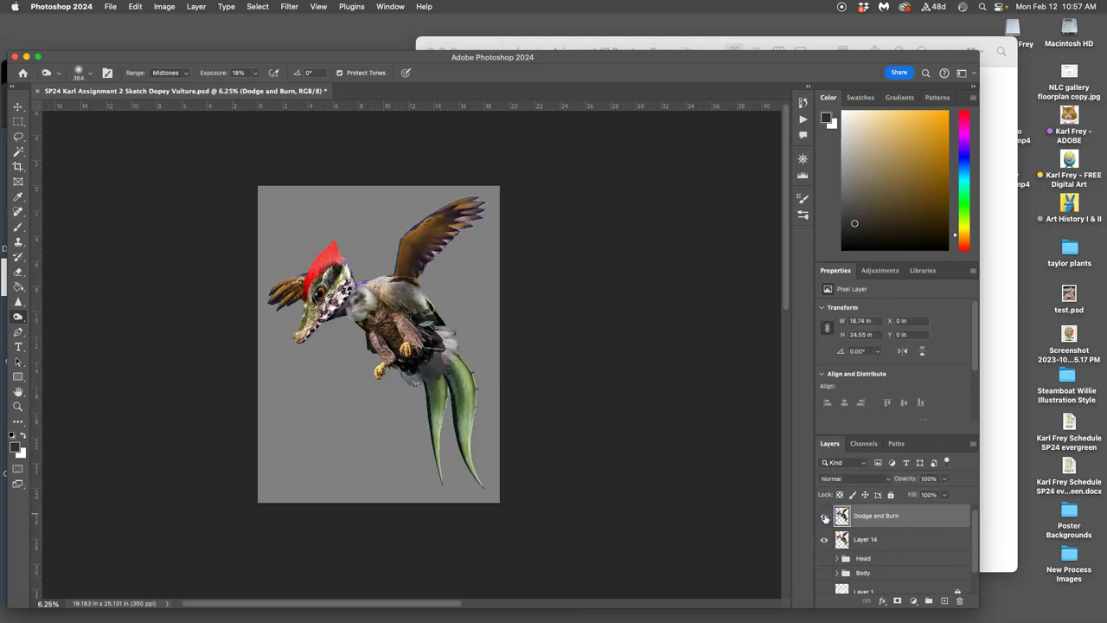
click(826, 517)
click(826, 517)
click(826, 516)
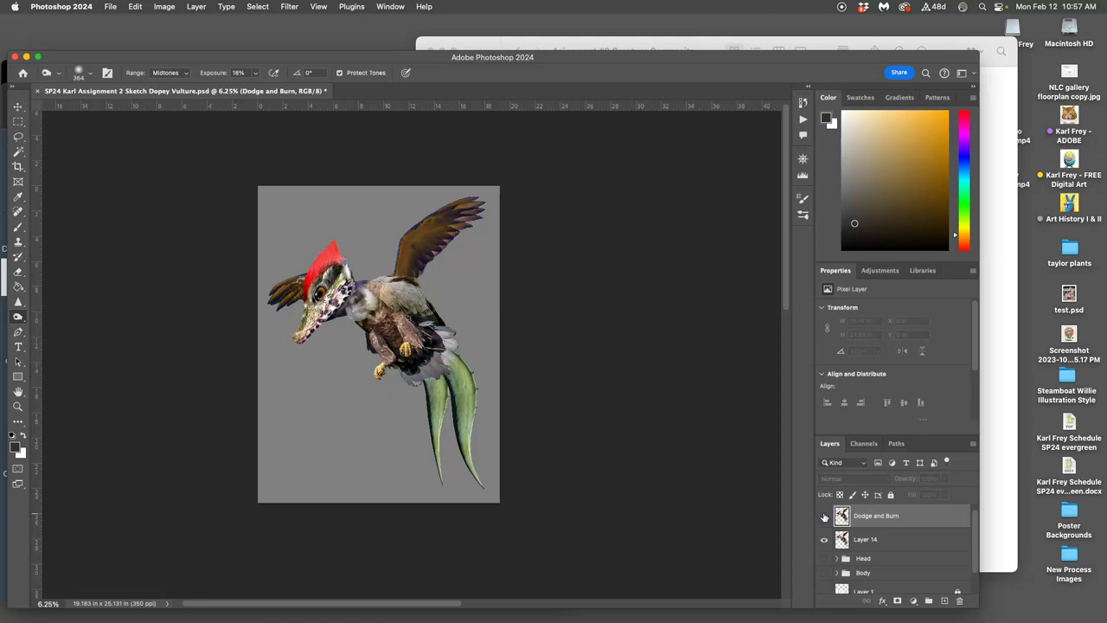
click(826, 517)
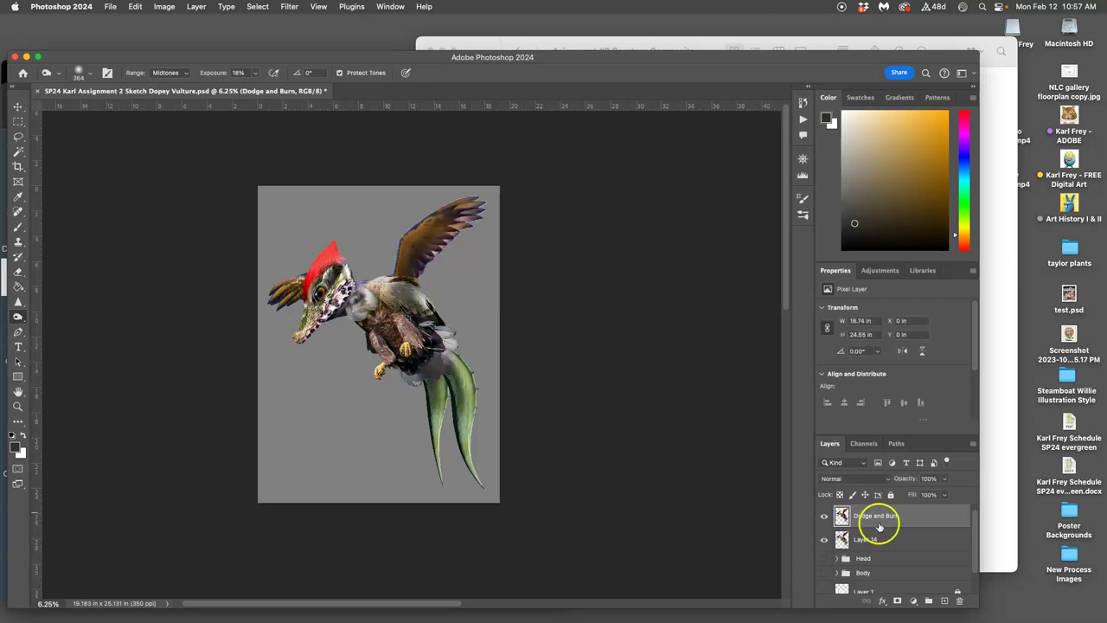
click(948, 480)
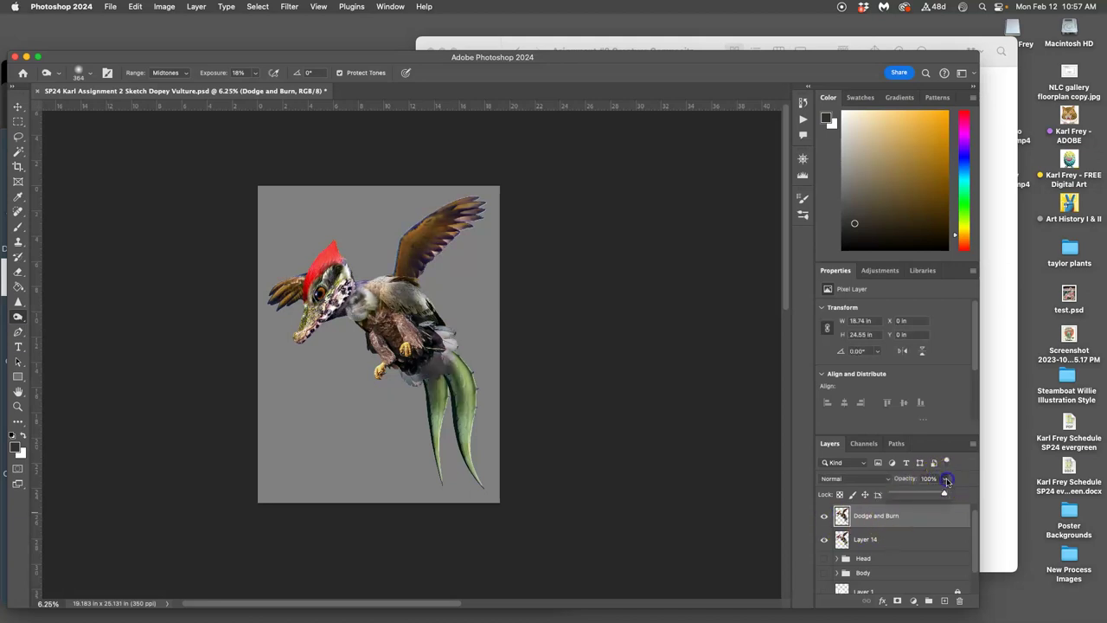
mouse_move(933, 495)
mouse_down()
mouse_move(912, 493)
mouse_move(957, 488)
mouse_move(921, 492)
mouse_move(938, 492)
mouse_up()
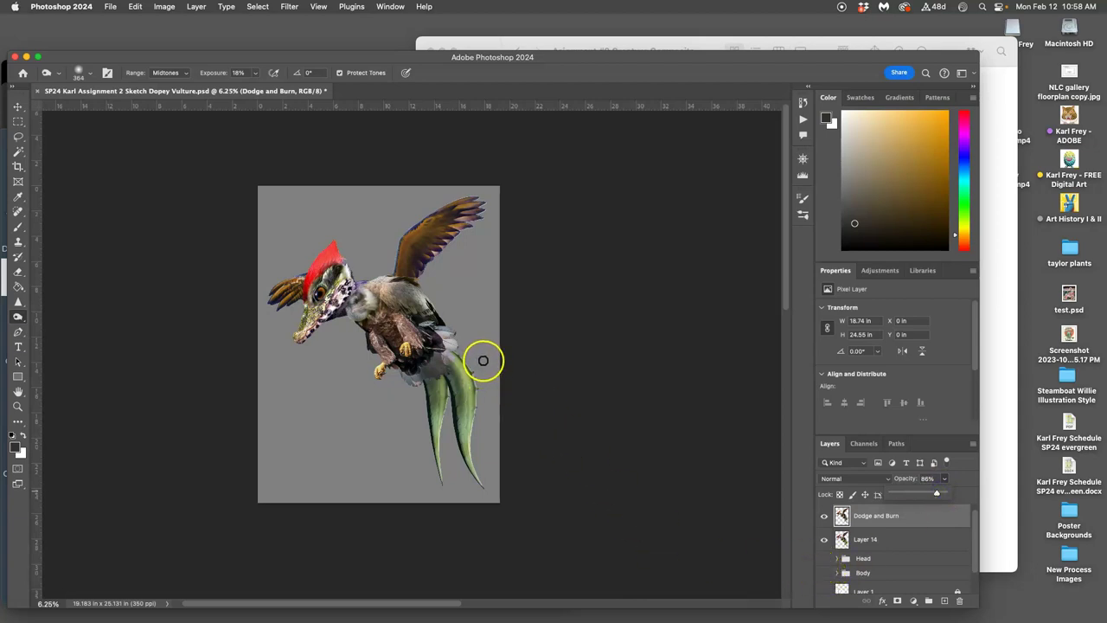
Step: Add a new layer above Dodge and Burn, color-label it red, name it CLONE STAMP, and save the document
click(944, 600)
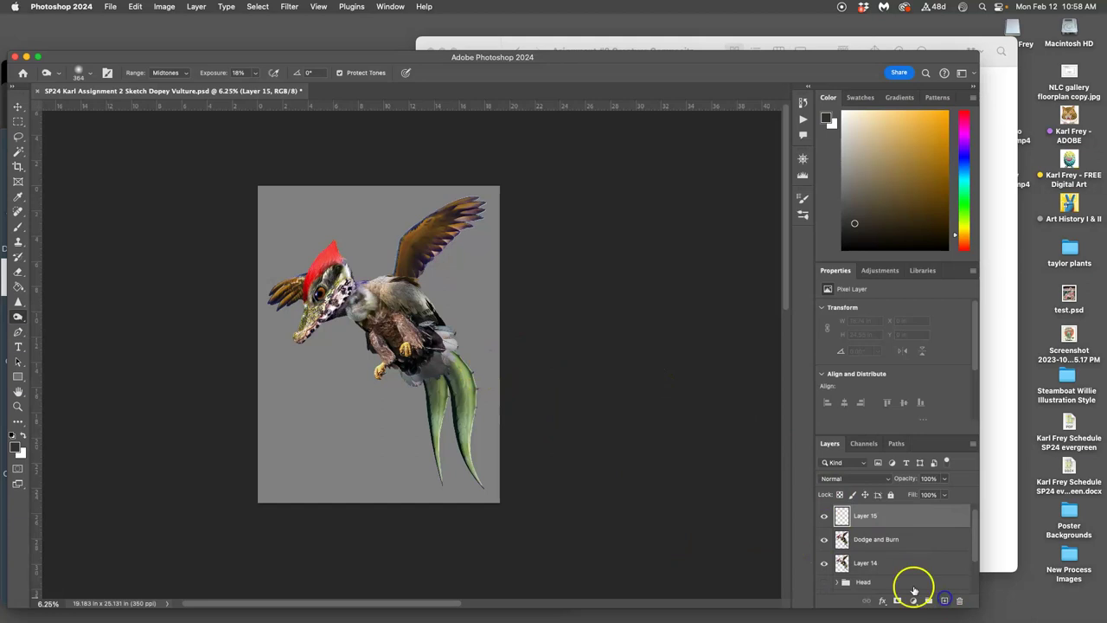
right_click(823, 513)
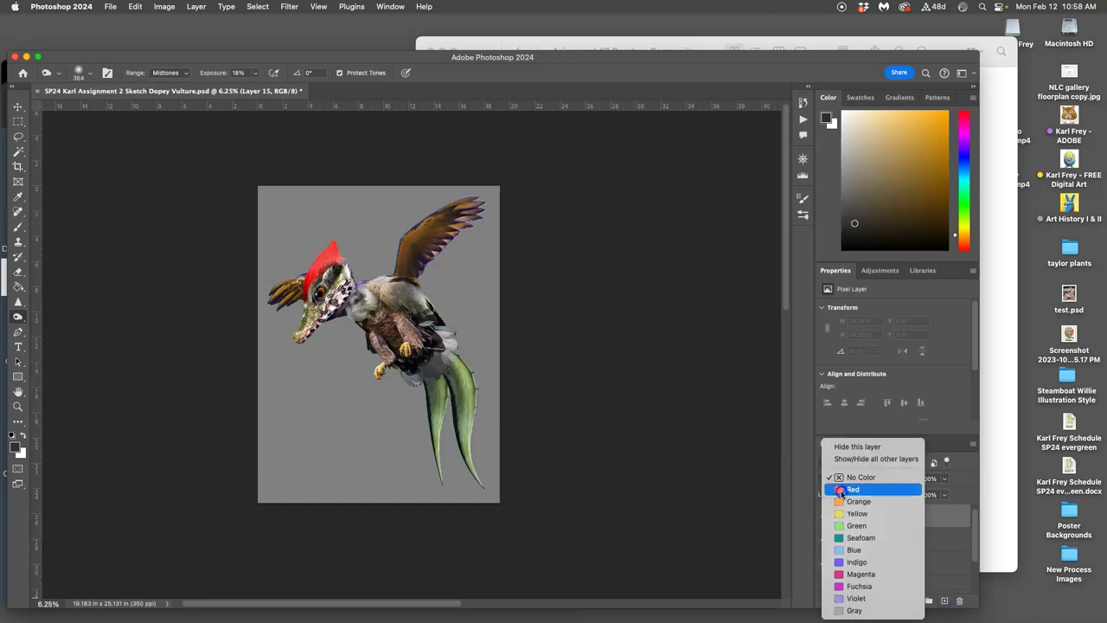
click(841, 491)
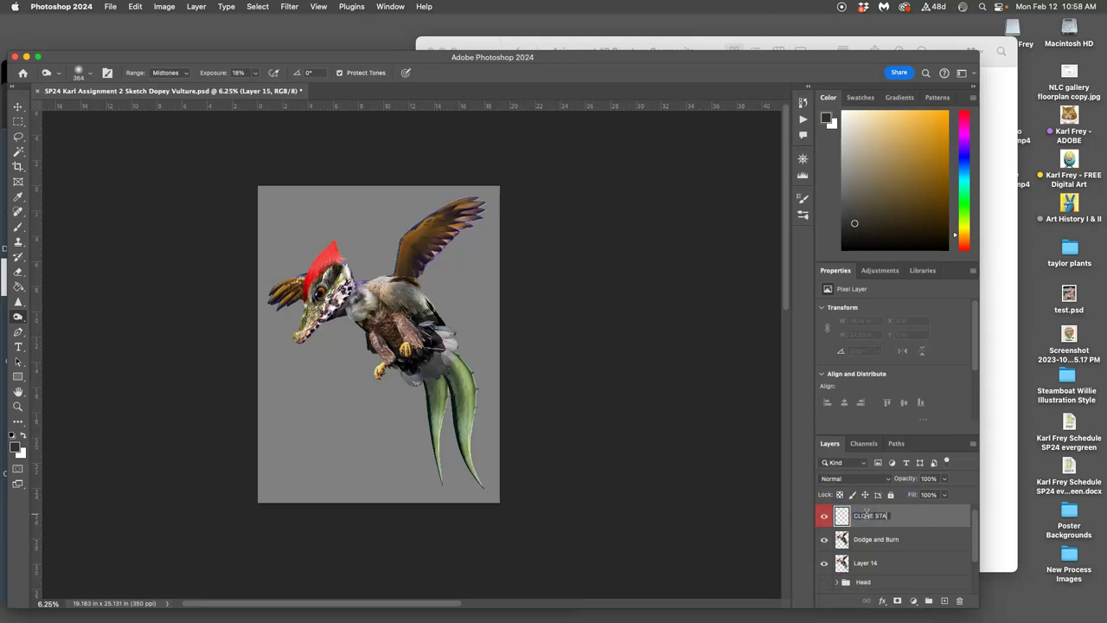
click(937, 524)
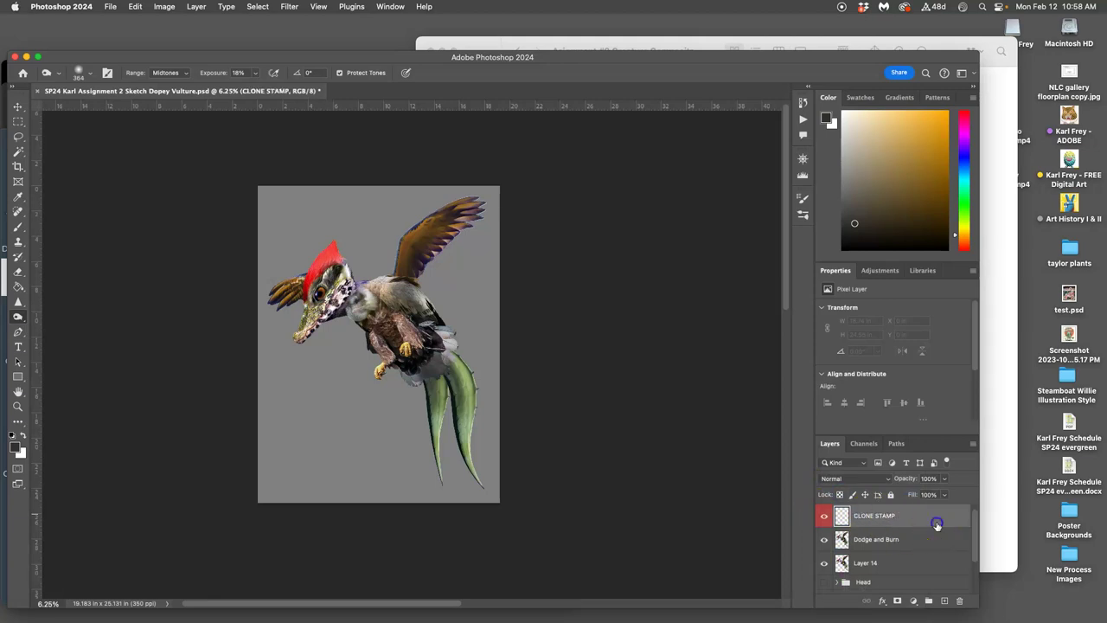
key(super+s)
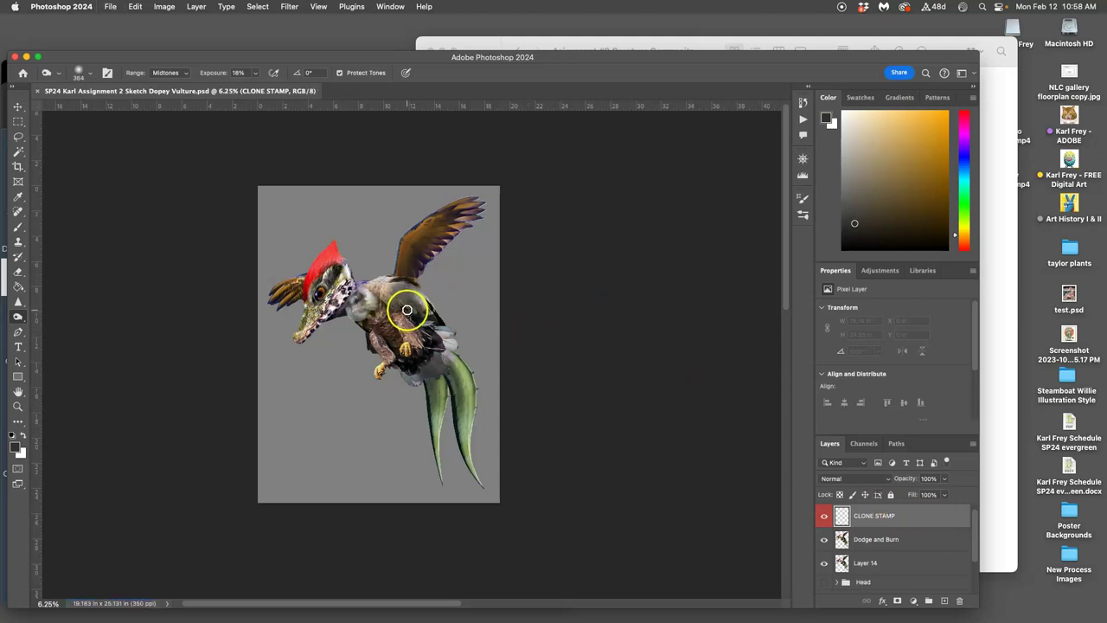
Step: Set up the Clone Stamp tool to sample all layers with a soft 220 px brush at 0% hardness
scroll(407, 310, up, 3)
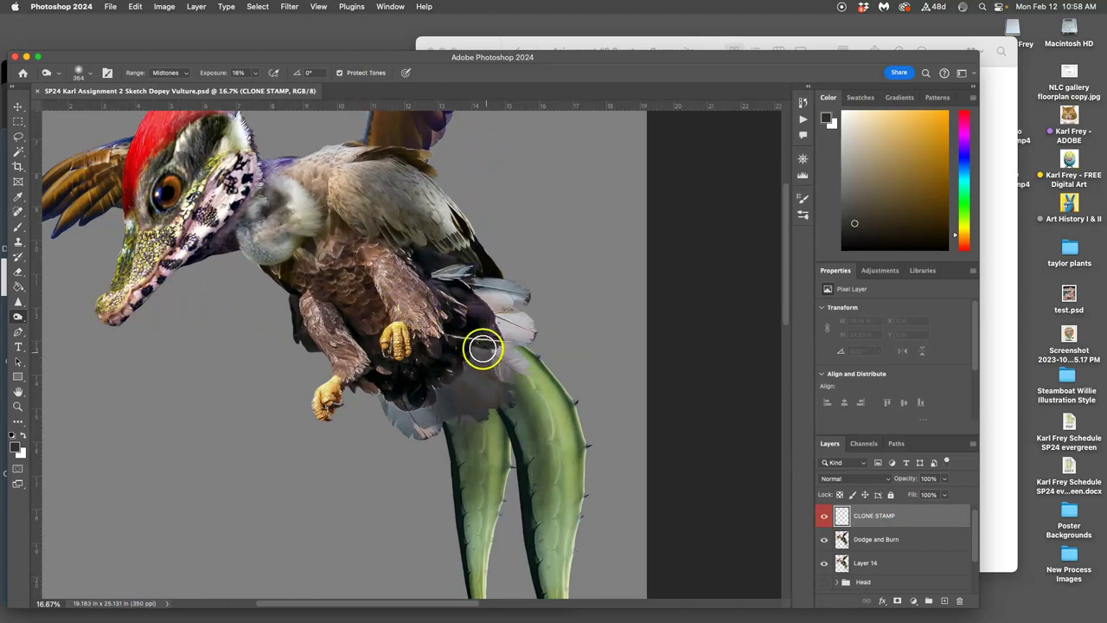
mouse_move(457, 338)
mouse_down()
mouse_move(501, 338)
mouse_move(452, 334)
mouse_move(510, 351)
mouse_move(468, 339)
mouse_move(453, 356)
mouse_move(488, 351)
mouse_up()
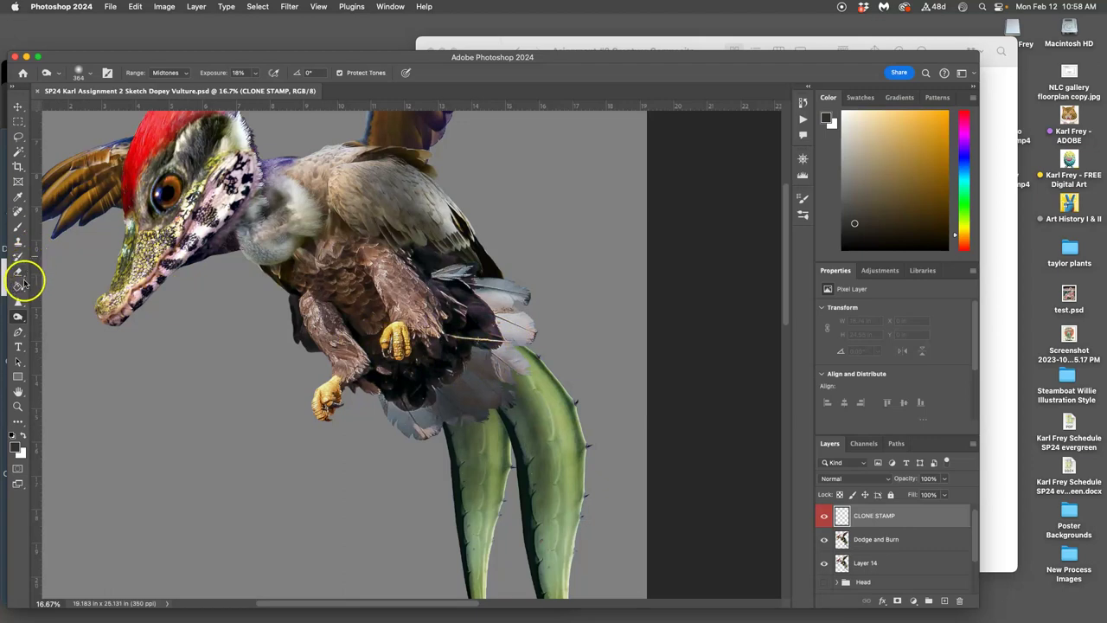
click(17, 243)
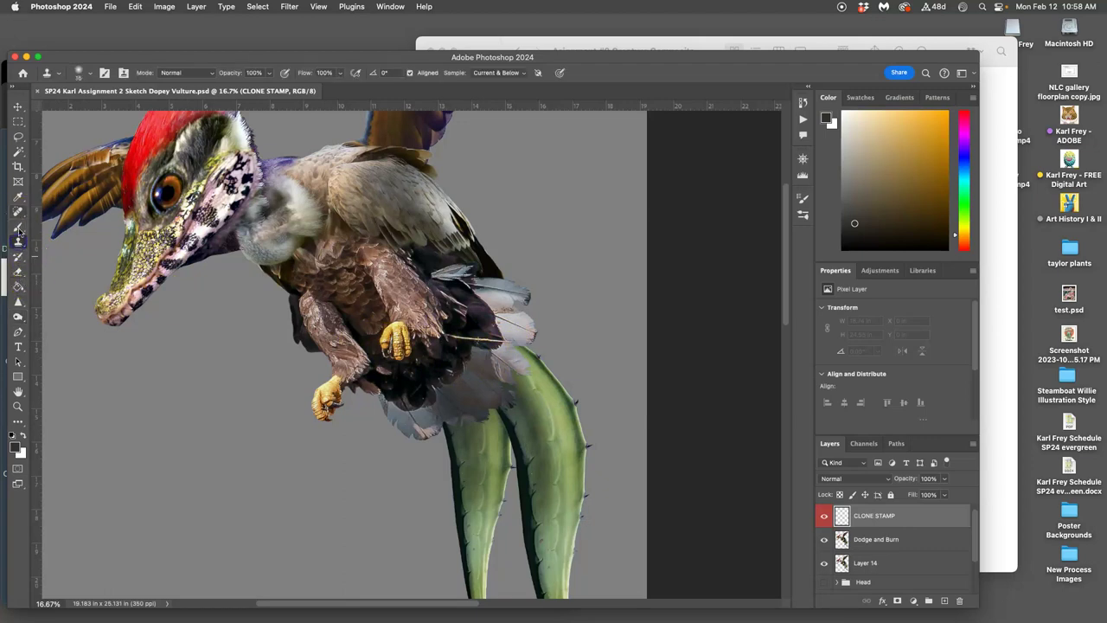
click(527, 76)
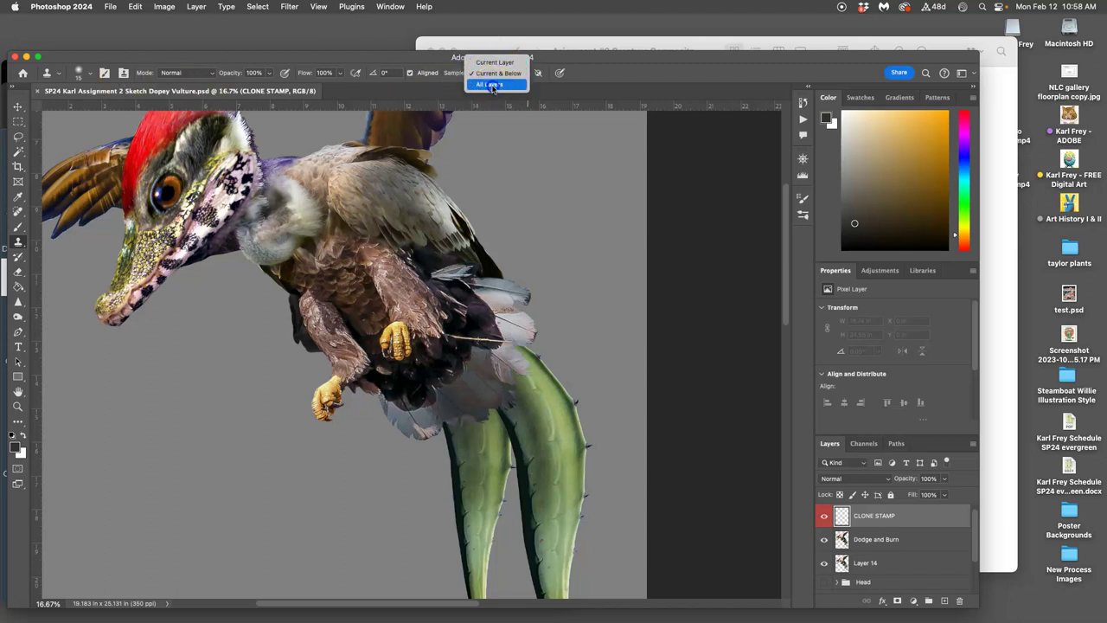
click(490, 85)
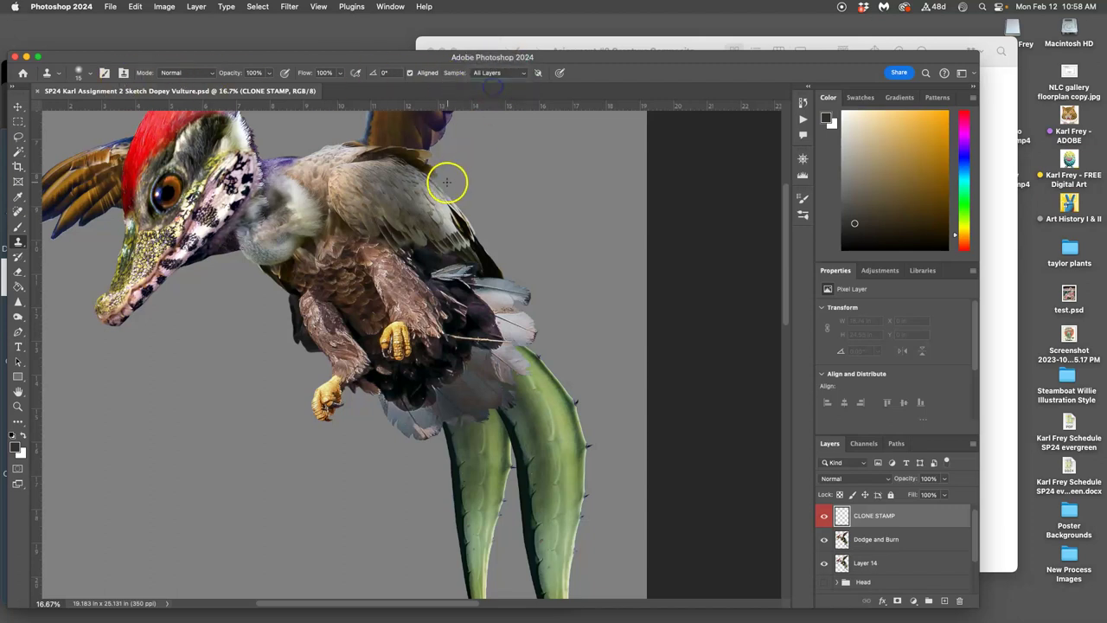
click(90, 77)
click(100, 108)
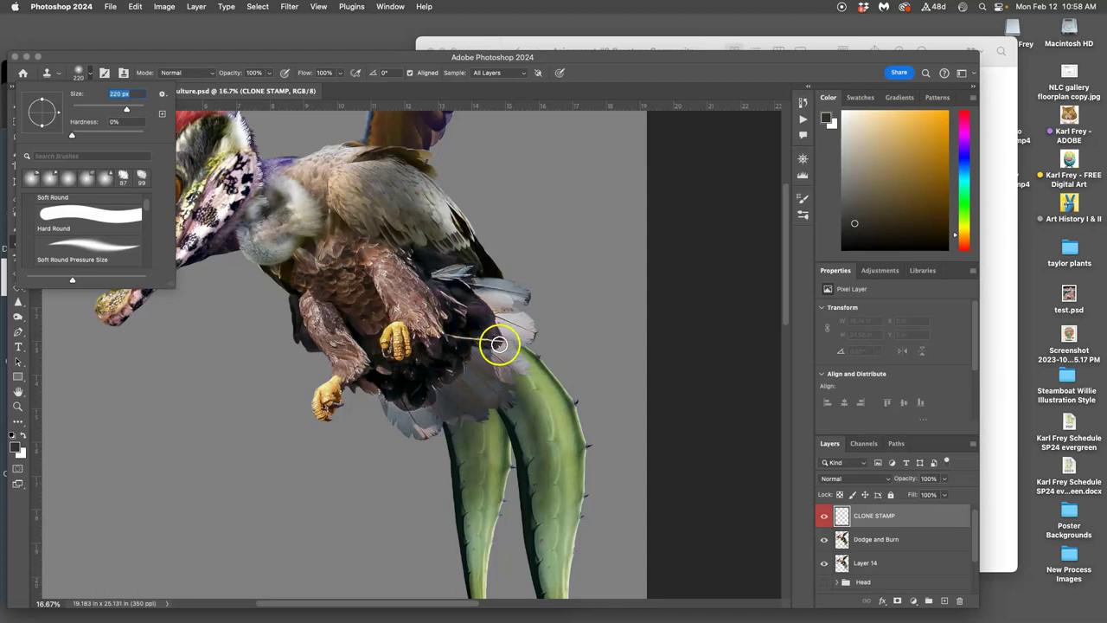
Step: Clone nearby dark feathers over the stray pale quill that crosses the tail feathers beside the raised foot
drag(427, 256, 455, 327)
scroll(450, 325, up, 3)
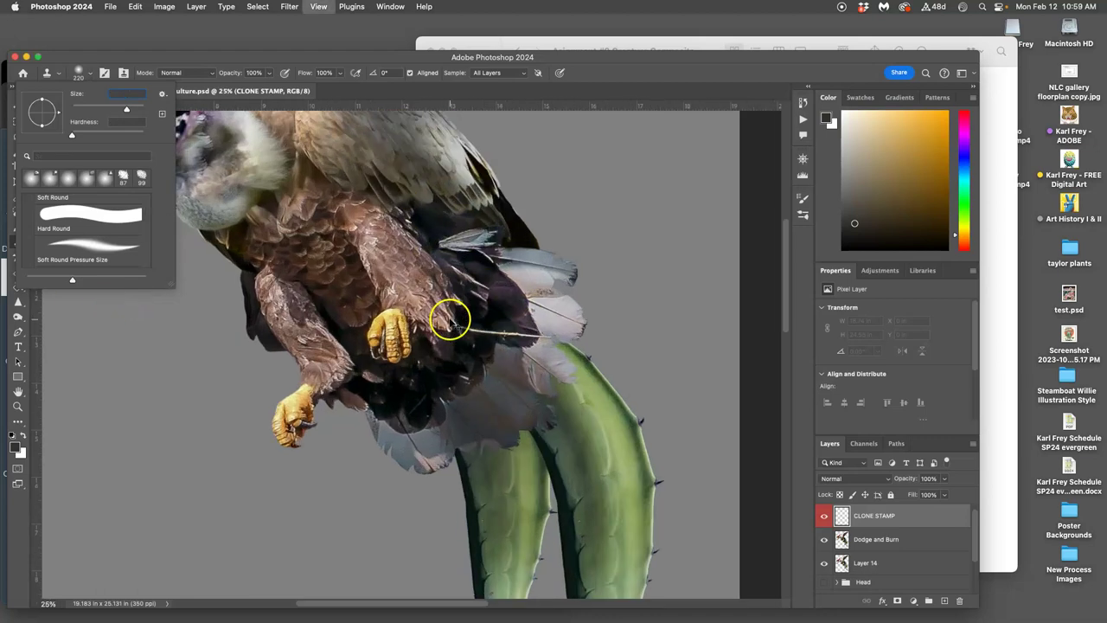
drag(459, 323, 387, 316)
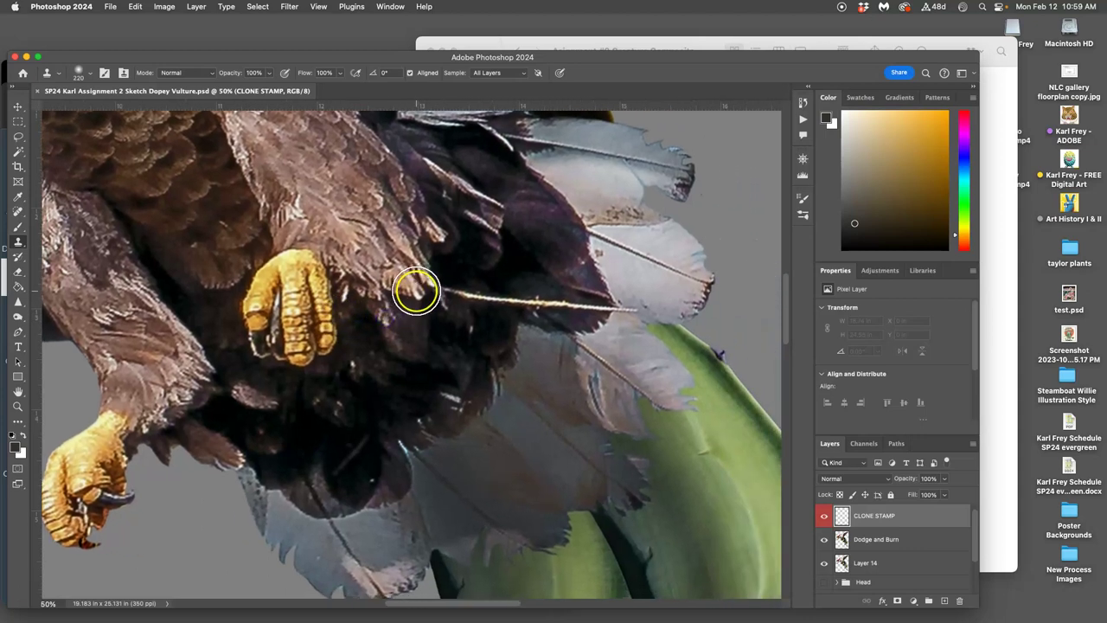
alt+click(445, 267)
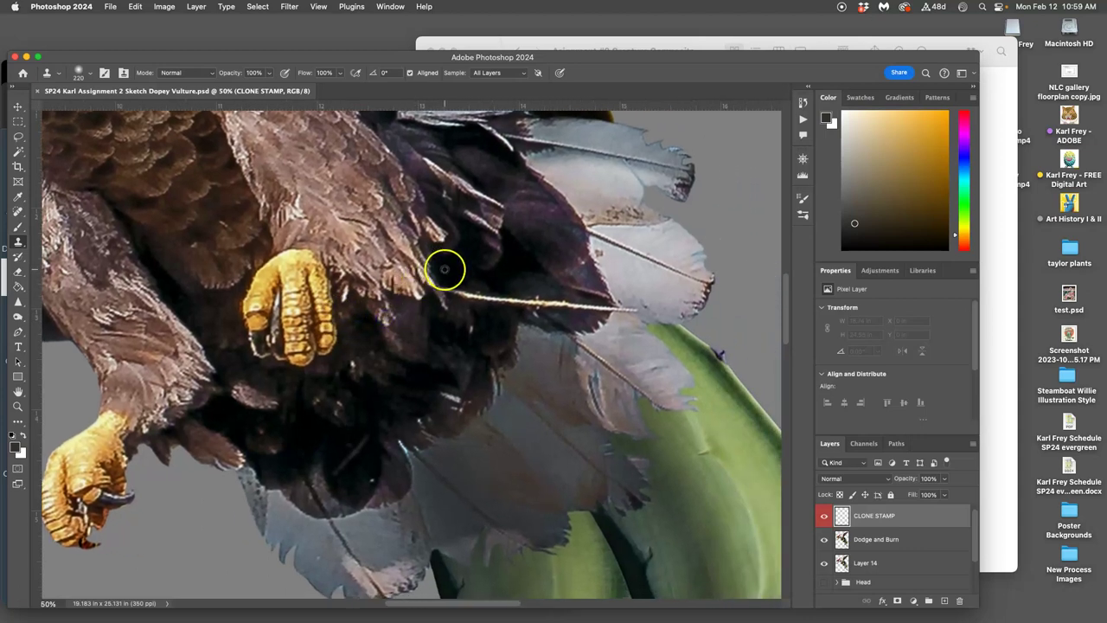
mouse_move(450, 272)
mouse_down()
mouse_move(449, 293)
mouse_move(481, 297)
mouse_up()
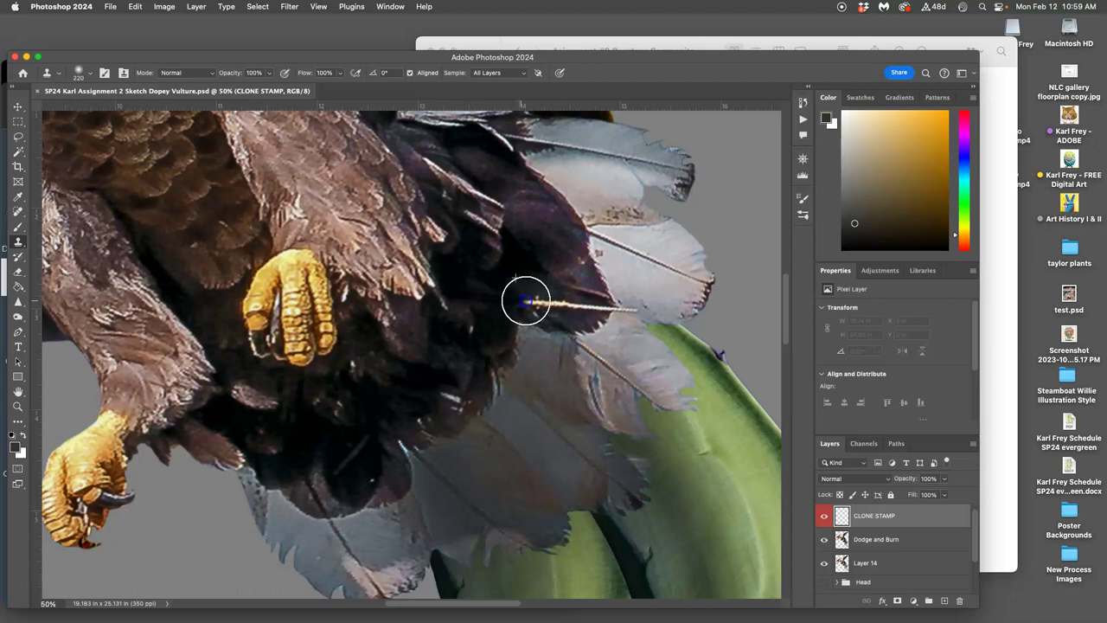
mouse_move(516, 304)
mouse_down()
mouse_move(489, 294)
mouse_move(553, 307)
mouse_move(493, 282)
mouse_move(516, 280)
mouse_move(524, 218)
mouse_up()
drag(535, 286, 544, 303)
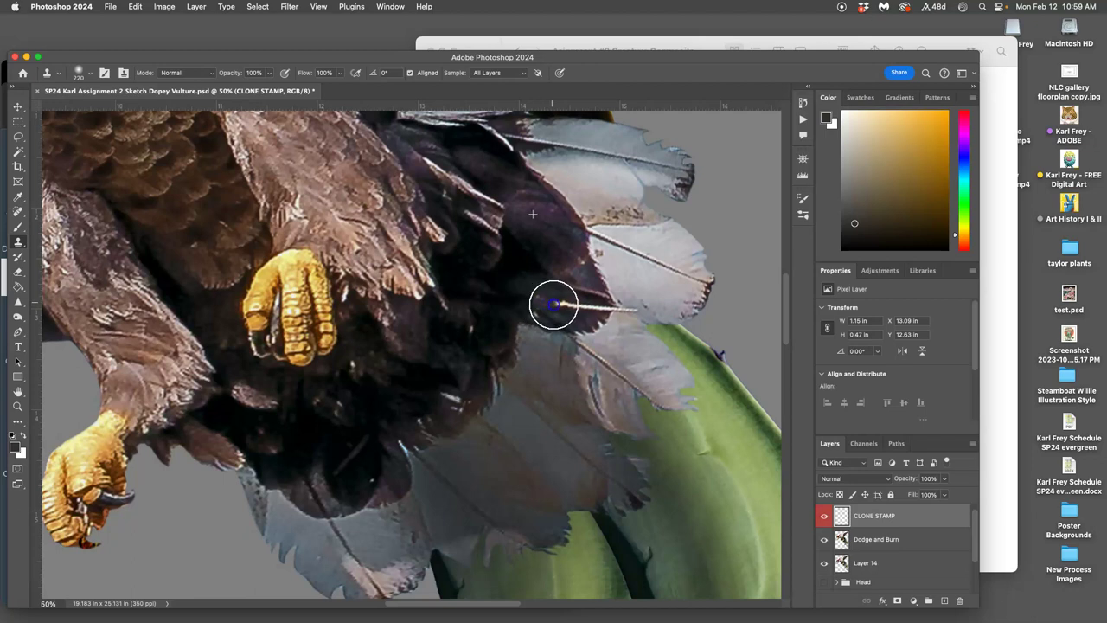